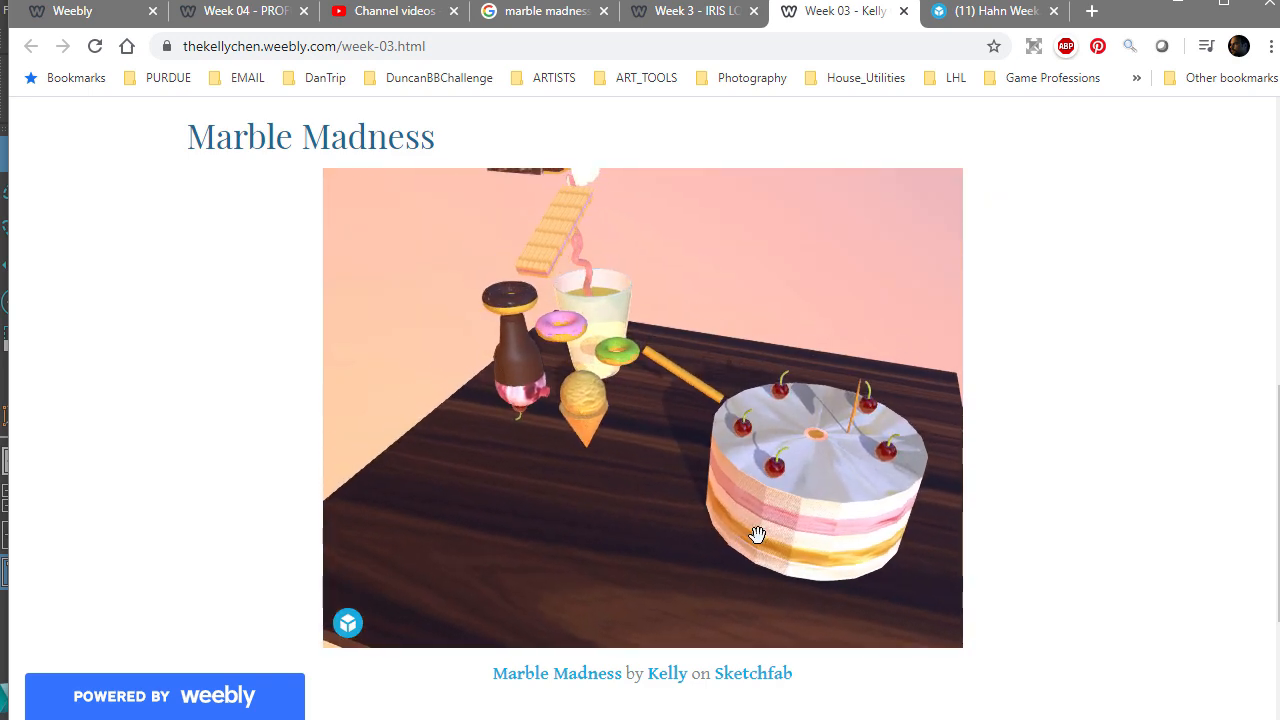
Step: Examine the dessert-themed Marble Madness model and the colourful block-built Week3 model on Sketchfab from several angles
drag(620, 477, 686, 457)
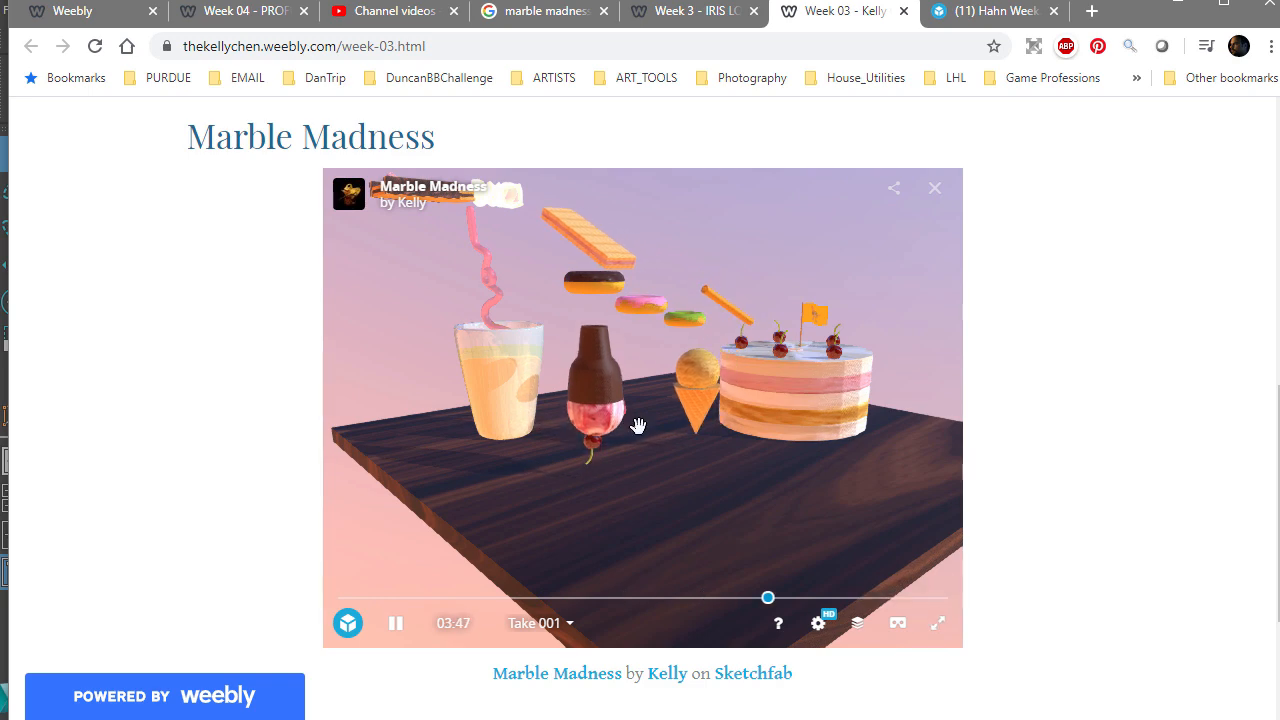
mouse_move(559, 293)
mouse_down()
mouse_move(703, 365)
mouse_move(751, 531)
mouse_move(734, 437)
mouse_move(757, 489)
mouse_move(880, 449)
mouse_move(686, 443)
mouse_move(703, 443)
mouse_move(693, 537)
mouse_move(478, 441)
mouse_move(600, 500)
mouse_move(711, 517)
mouse_move(660, 489)
mouse_move(745, 590)
mouse_up()
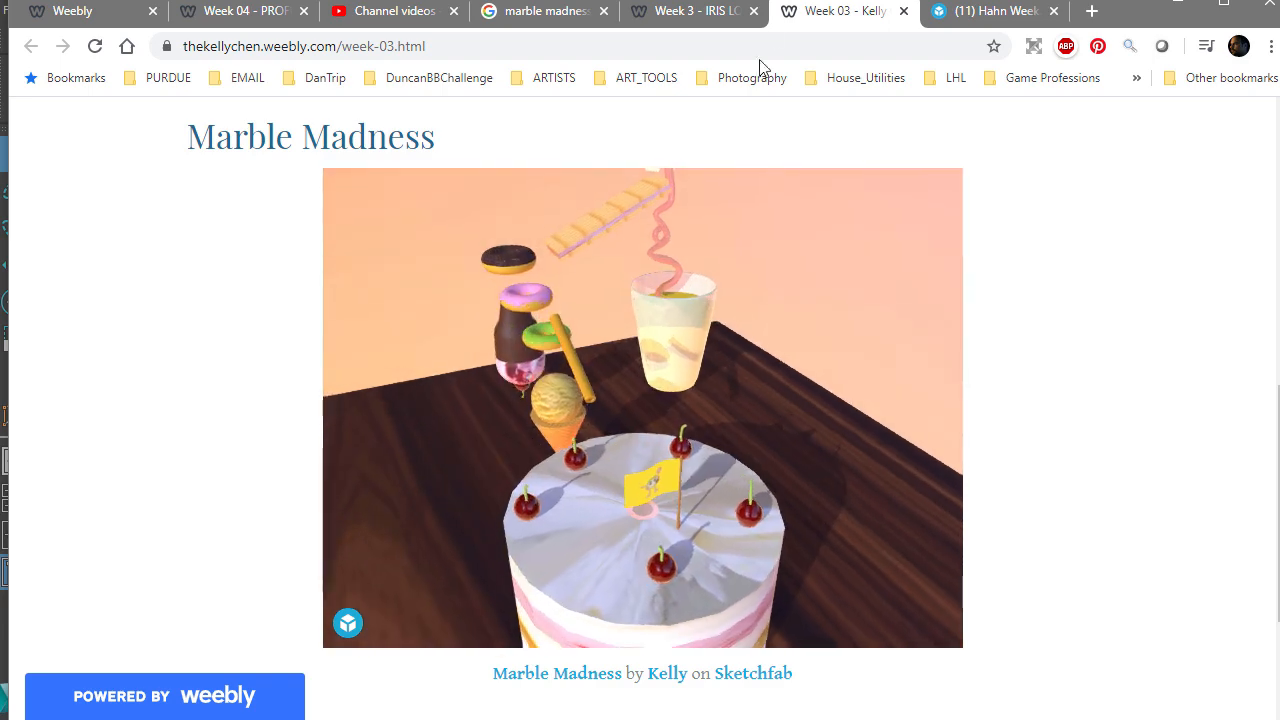
click(990, 12)
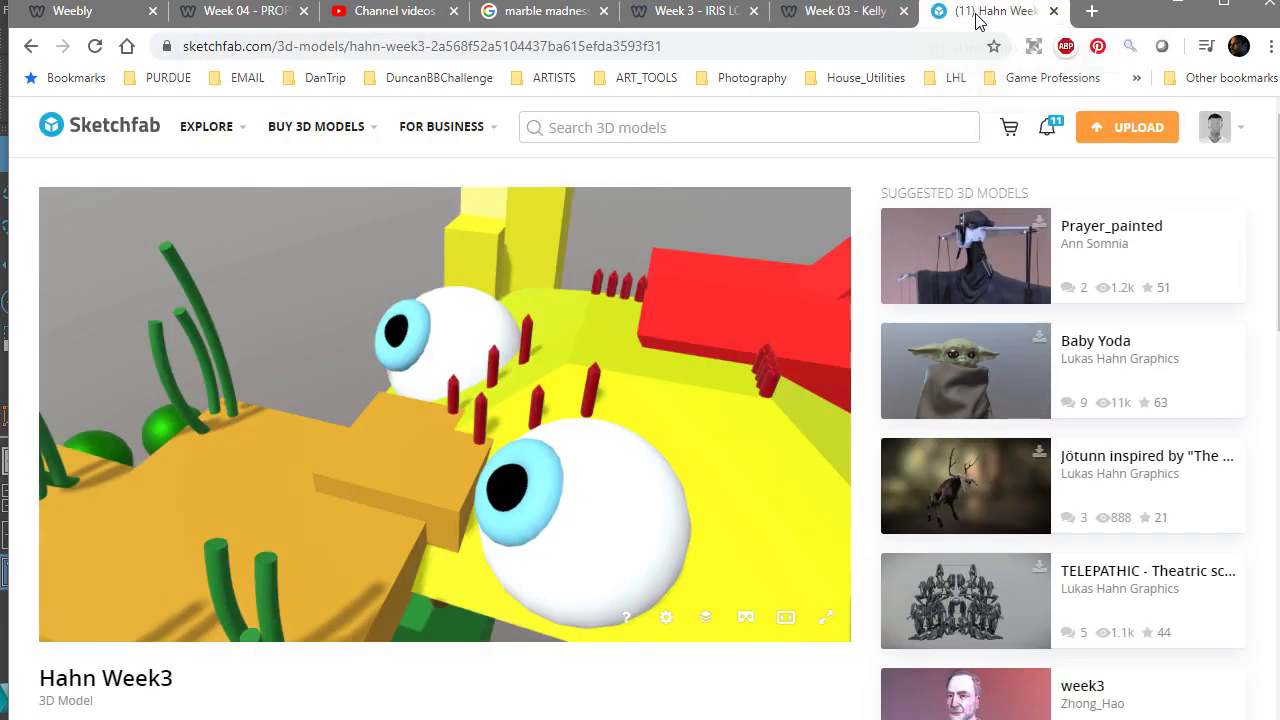
mouse_move(580, 430)
mouse_down()
mouse_move(674, 443)
mouse_move(574, 440)
mouse_move(463, 314)
mouse_move(502, 378)
mouse_move(586, 434)
mouse_move(500, 420)
mouse_move(516, 366)
mouse_move(571, 351)
mouse_move(546, 409)
mouse_move(554, 394)
mouse_move(516, 385)
mouse_up()
scroll(537, 391, up, 2)
scroll(535, 393, down, 2)
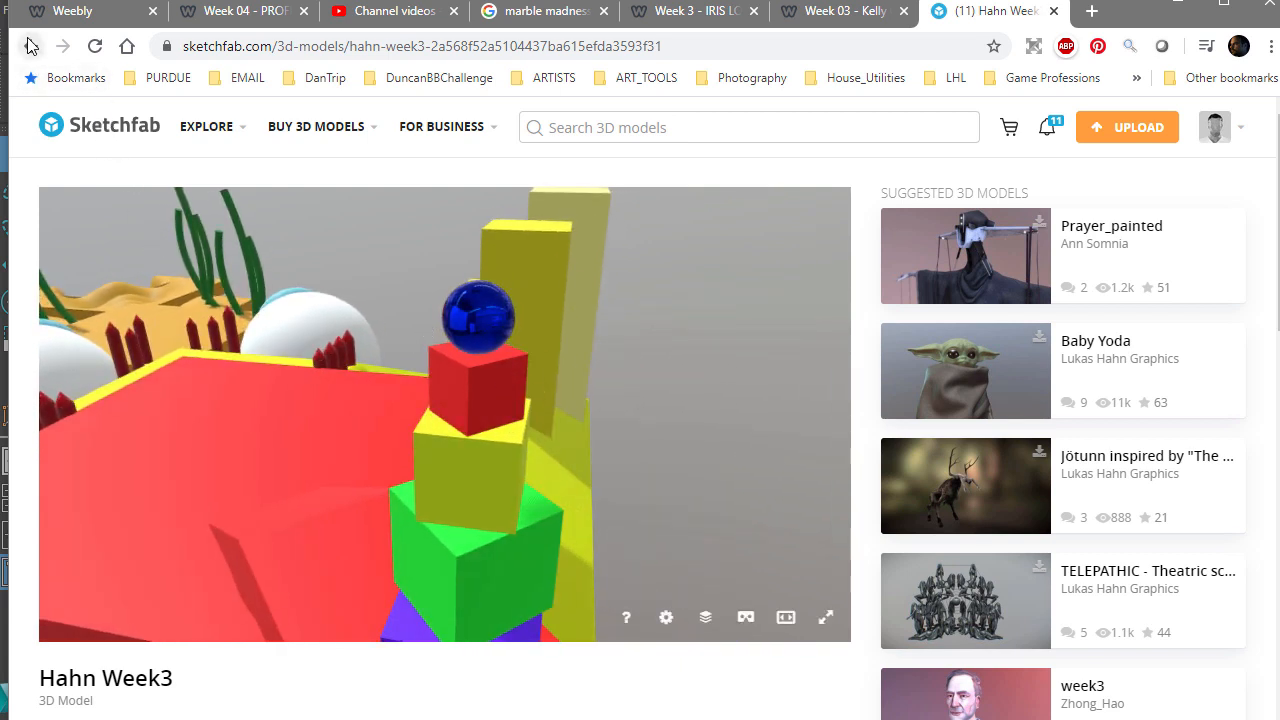
click(94, 47)
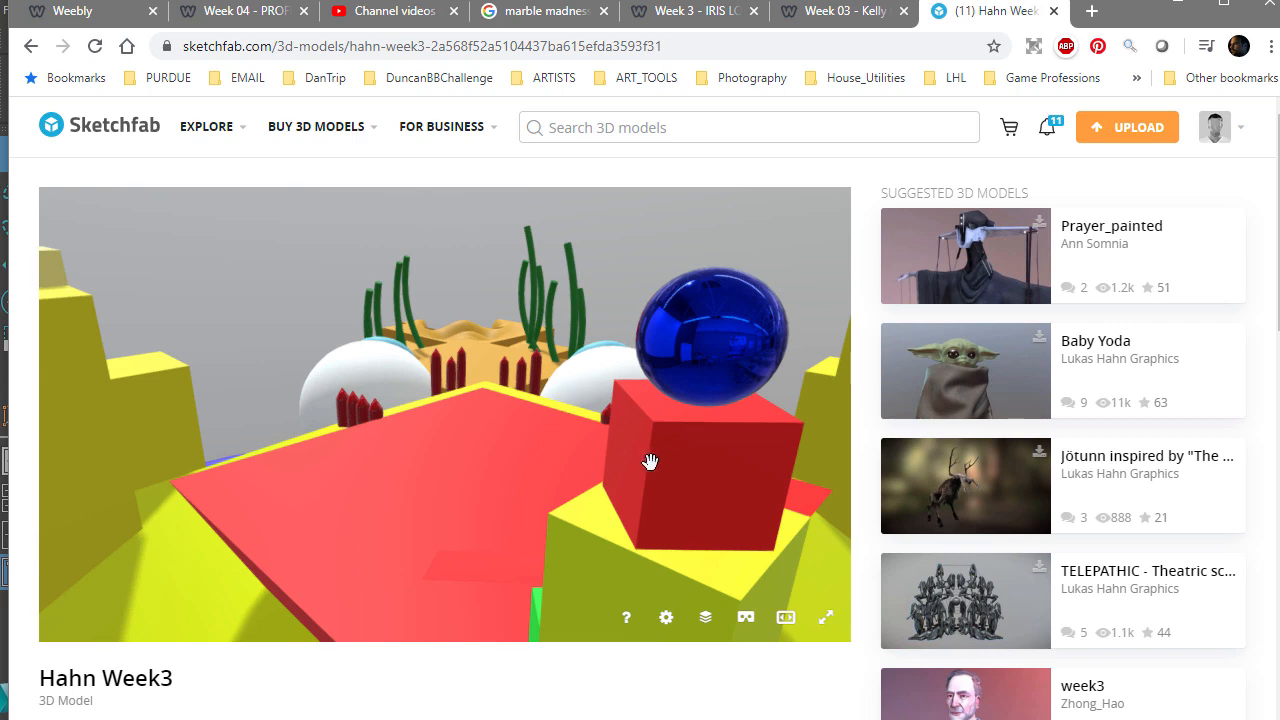
mouse_move(392, 471)
mouse_down()
mouse_move(537, 511)
mouse_move(669, 474)
mouse_move(454, 541)
mouse_move(620, 346)
mouse_move(443, 431)
mouse_move(509, 337)
mouse_move(423, 397)
mouse_move(374, 529)
mouse_move(478, 450)
mouse_move(523, 449)
mouse_move(586, 409)
mouse_move(423, 457)
mouse_move(363, 409)
mouse_move(400, 383)
mouse_move(523, 406)
mouse_up()
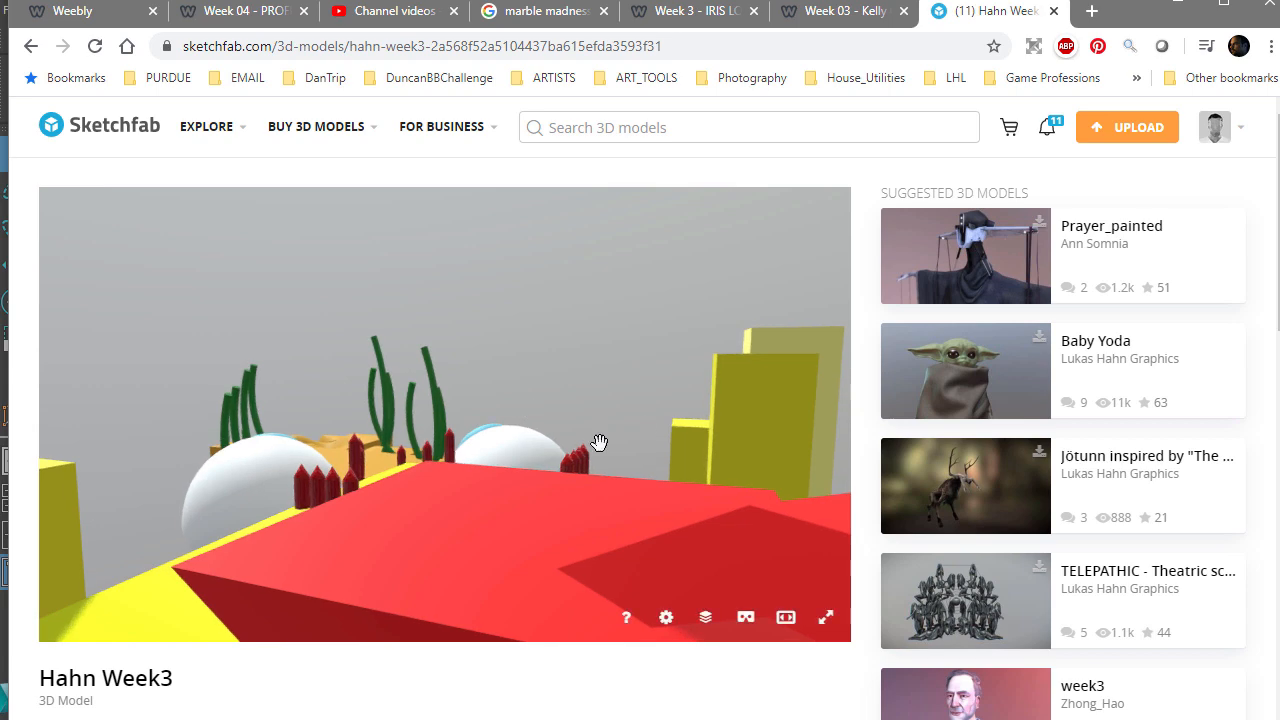
mouse_move(597, 446)
mouse_down()
mouse_move(546, 420)
mouse_move(551, 460)
mouse_move(578, 460)
mouse_move(557, 457)
mouse_up()
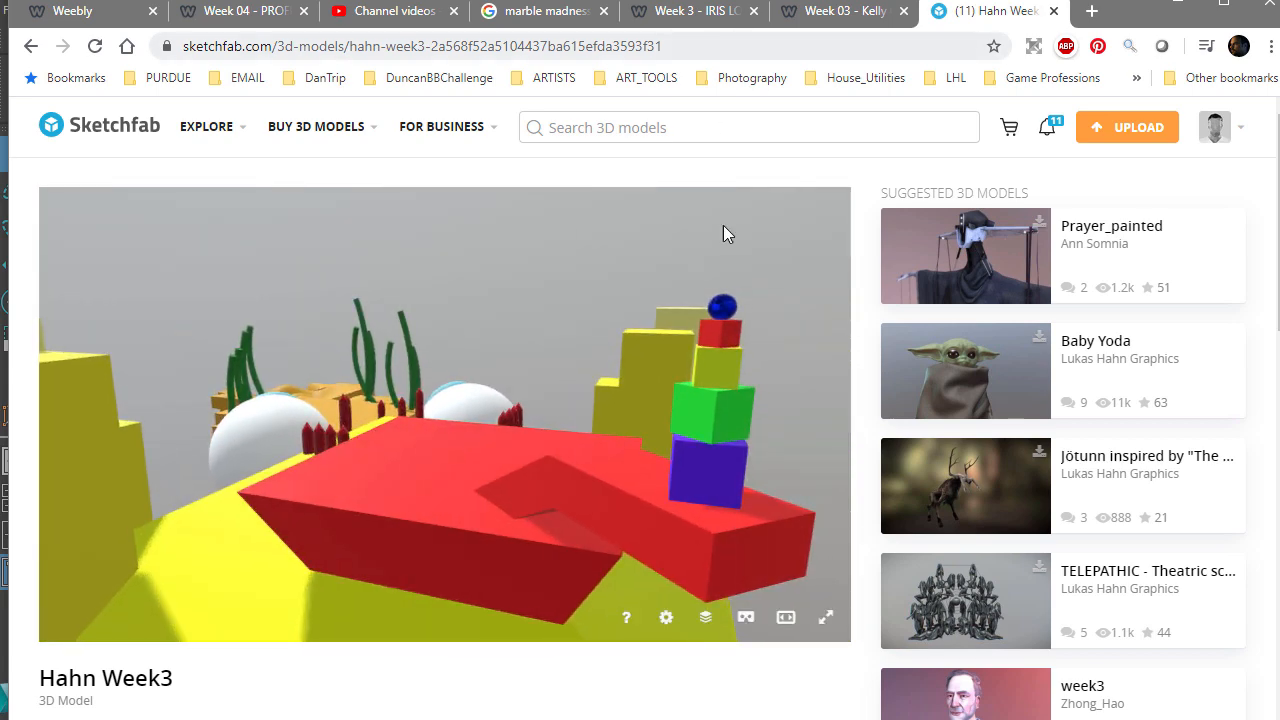
drag(603, 307, 669, 260)
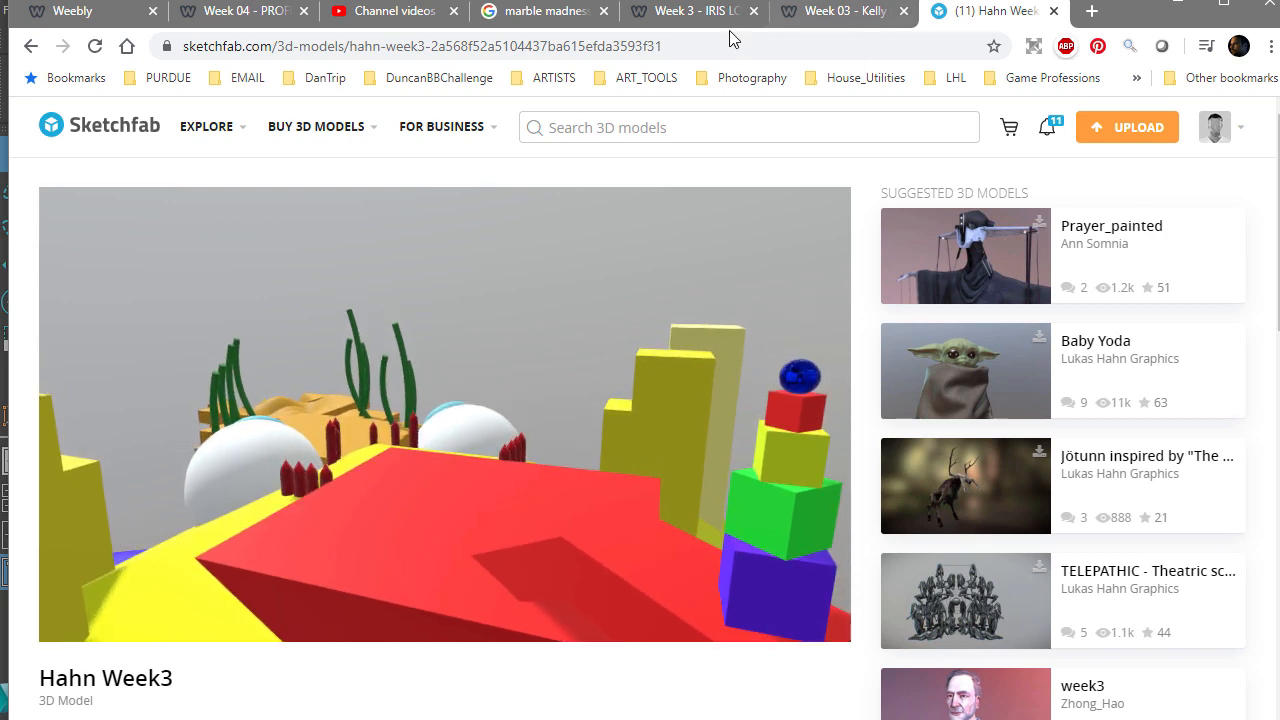
Step: Open the windmill-themed Marble Madness model on the other Week 3 page and examine its blades, towers, tracks and gears up close
click(705, 20)
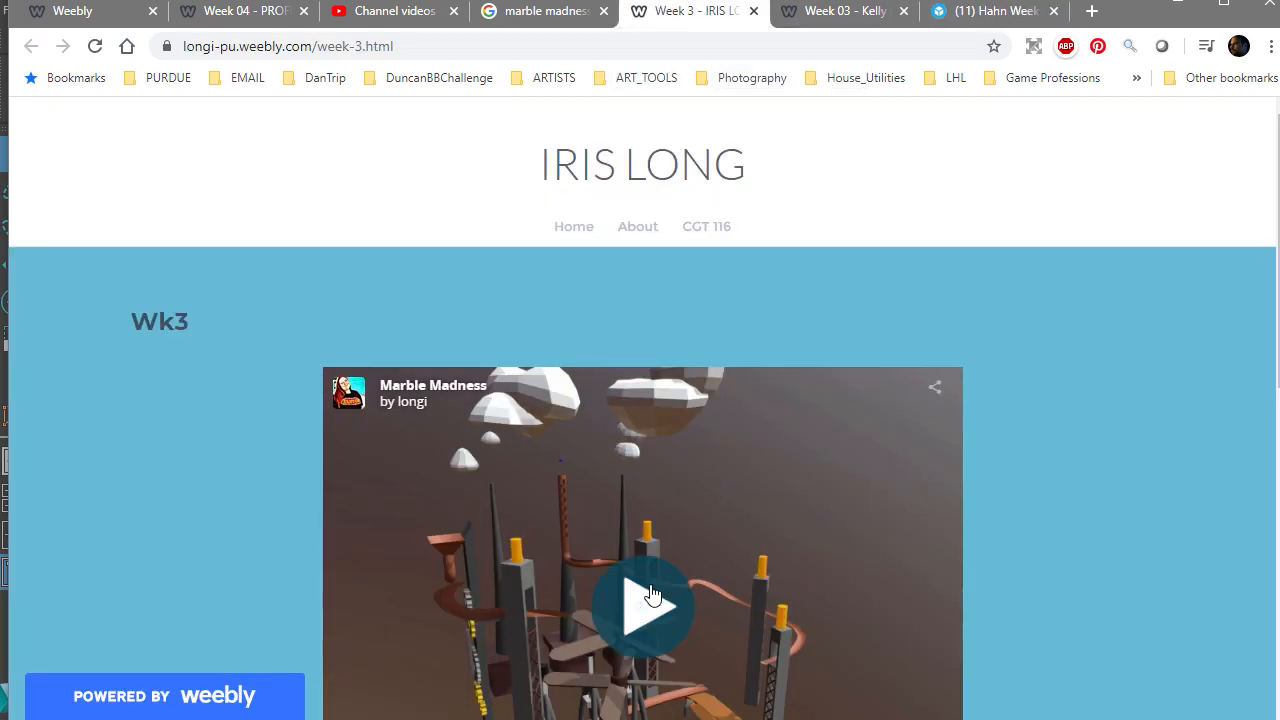
scroll(1095, 445, down, 2)
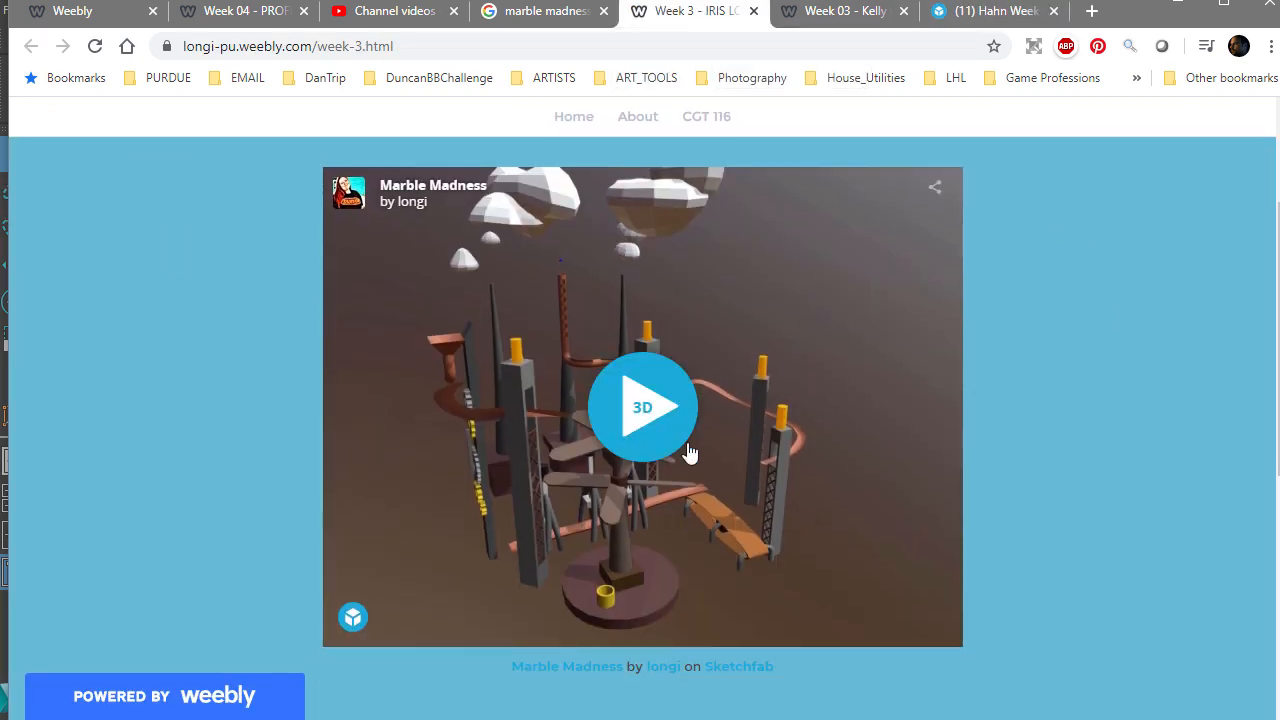
click(778, 473)
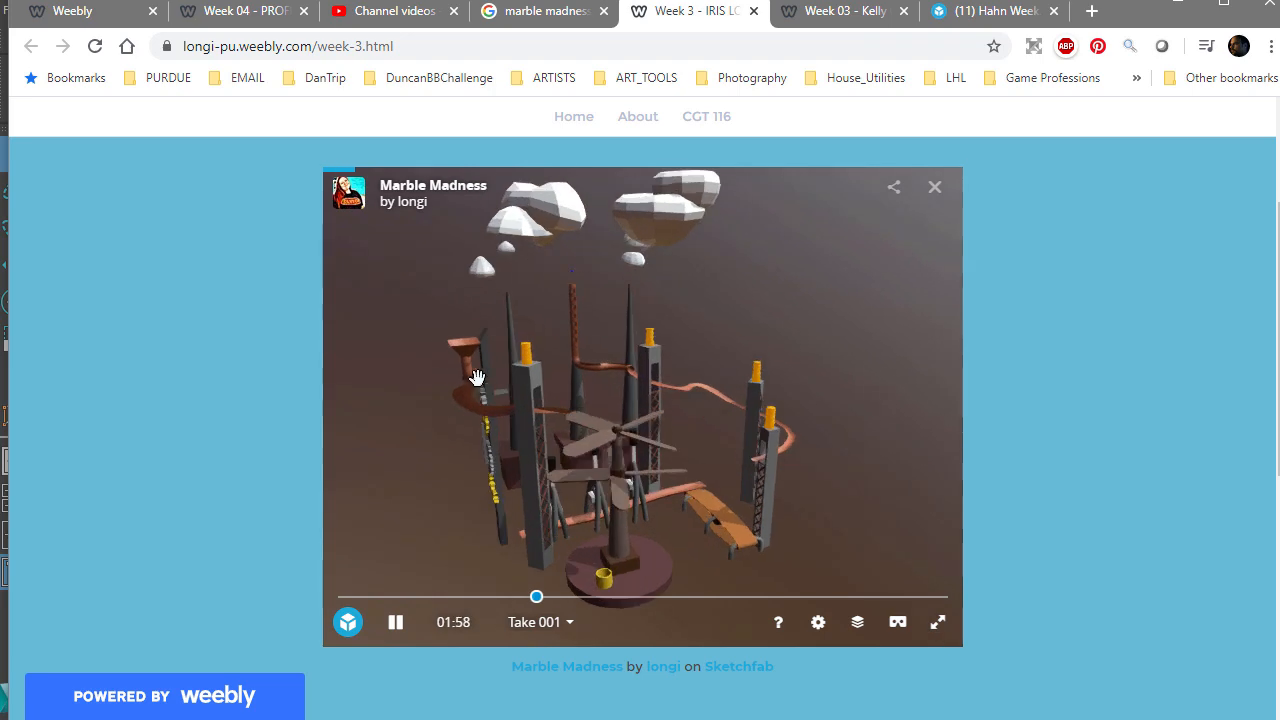
scroll(660, 423, up, 4)
drag(740, 429, 731, 351)
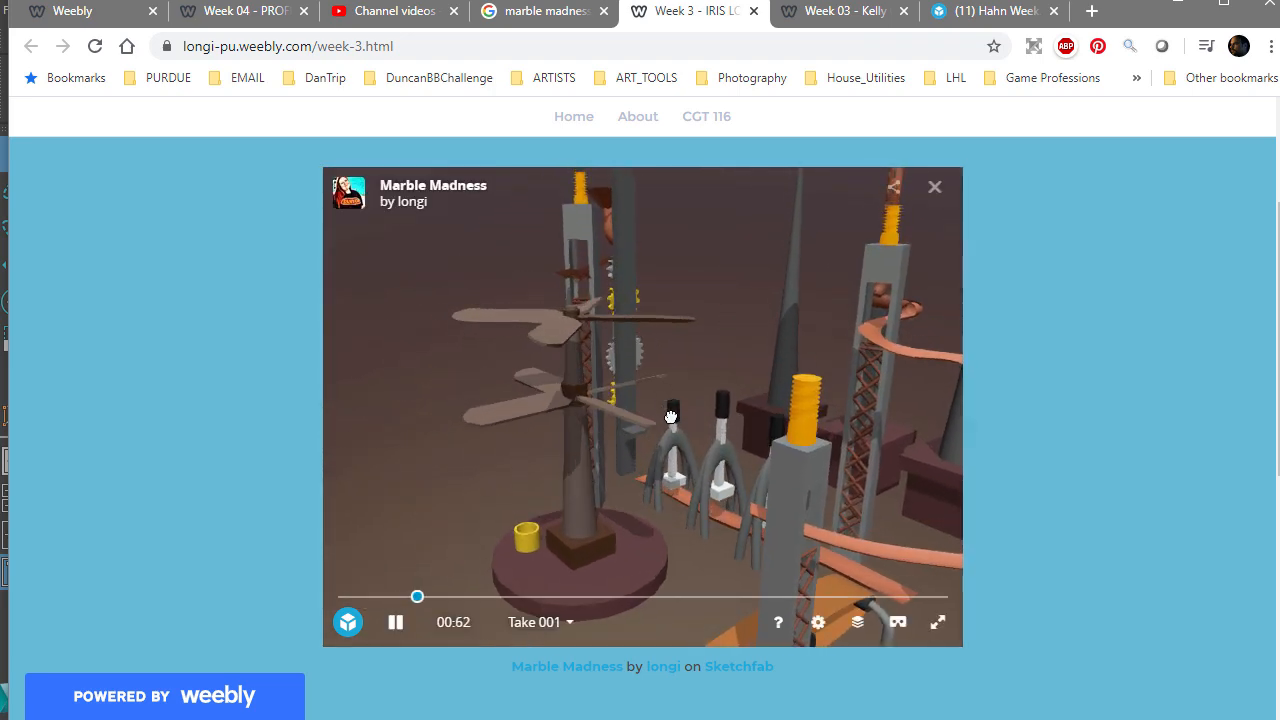
drag(671, 417, 662, 440)
right_drag(540, 338, 611, 334)
scroll(640, 308, up, 3)
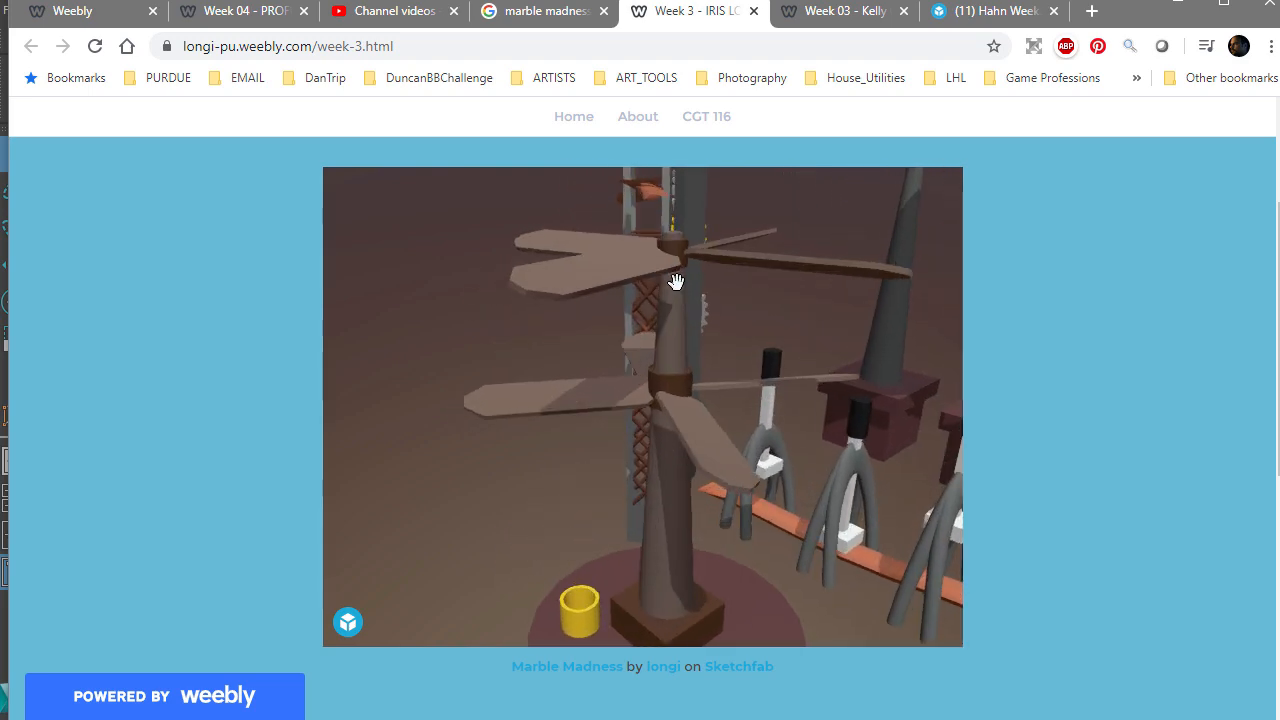
right_drag(716, 250, 714, 434)
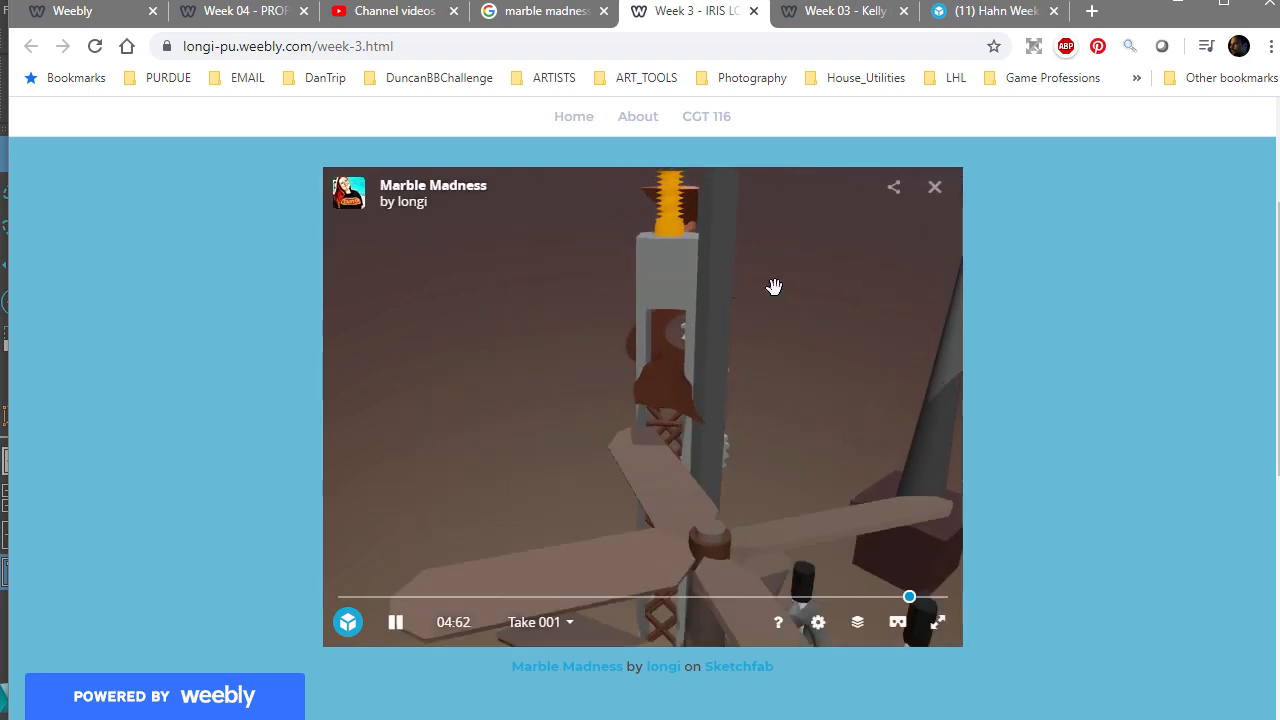
right_drag(774, 287, 794, 489)
drag(794, 489, 571, 431)
drag(794, 523, 600, 312)
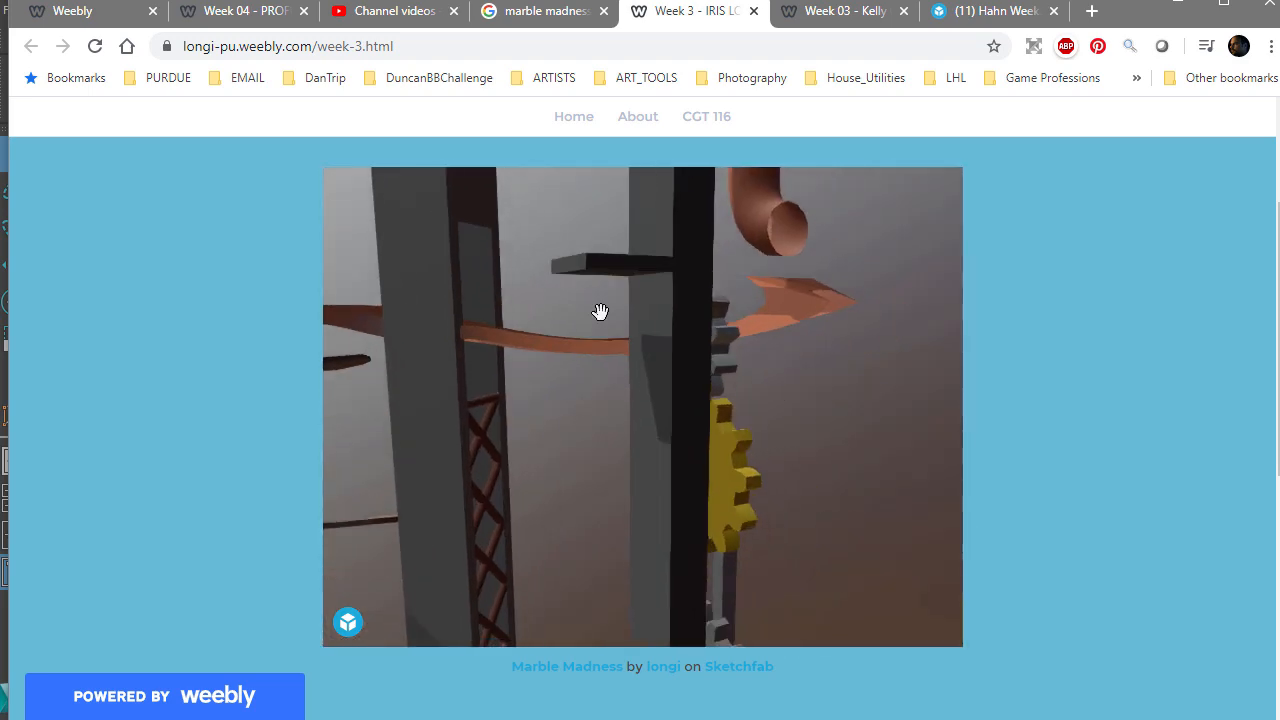
scroll(600, 312, down, 3)
right_drag(640, 406, 731, 489)
mouse_move(731, 489)
mouse_down()
mouse_move(646, 489)
mouse_move(638, 316)
mouse_move(834, 323)
mouse_move(660, 420)
mouse_move(829, 417)
mouse_move(762, 418)
mouse_move(717, 446)
mouse_move(846, 457)
mouse_move(749, 423)
mouse_move(746, 480)
mouse_move(700, 431)
mouse_move(600, 425)
mouse_up()
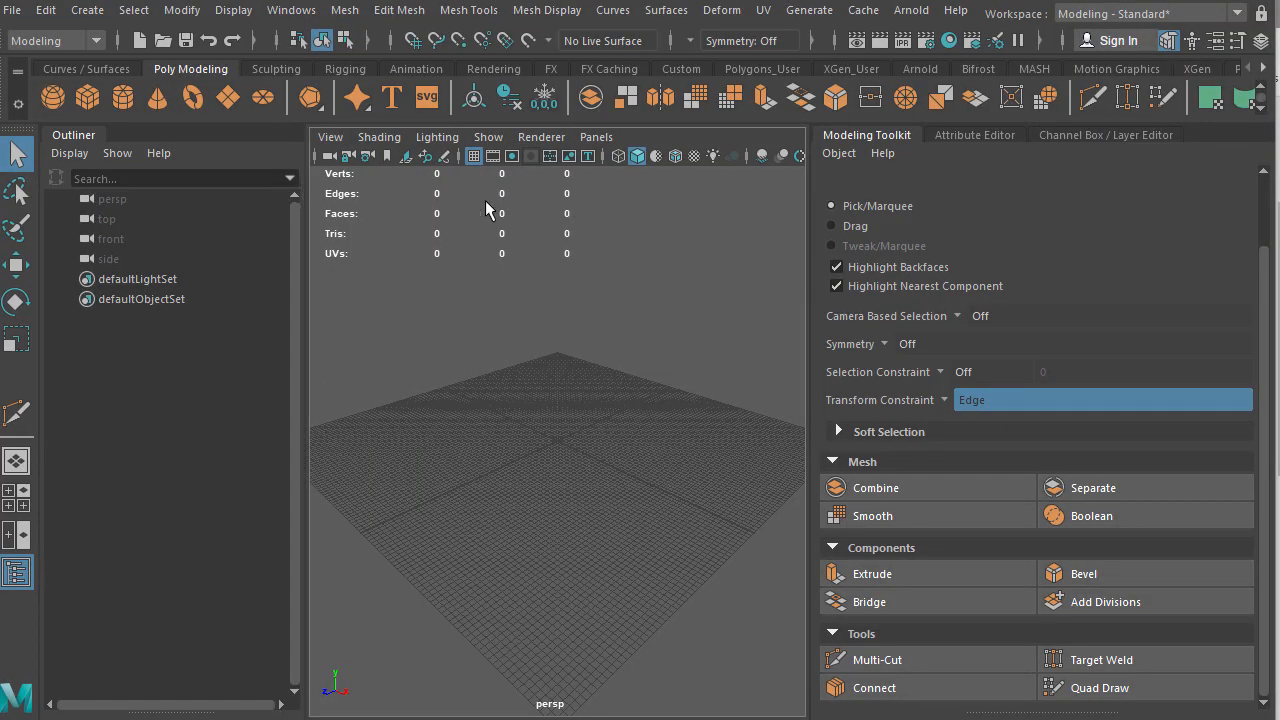
Step: Switch to Maya and draw a freehand S-shaped curve across the grid with the Pencil Curve Tool
click(79, 68)
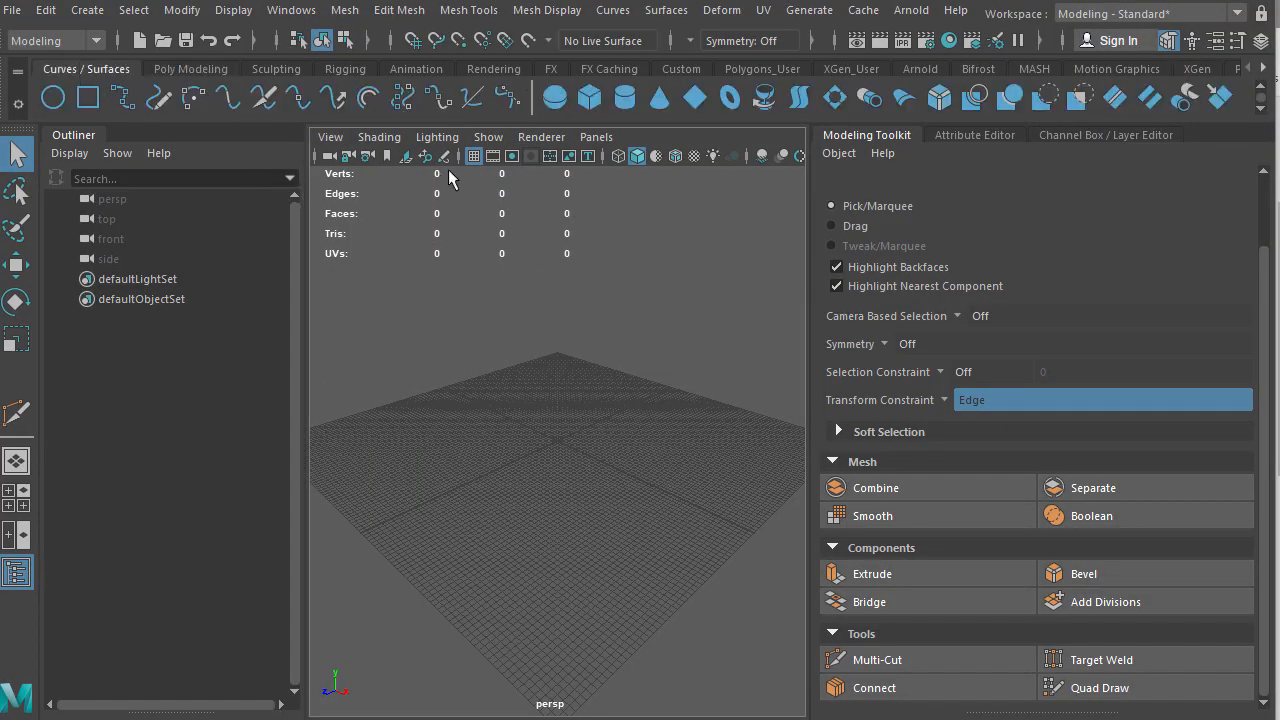
scroll(445, 172, down, 4)
scroll(510, 346, up, 3)
scroll(550, 420, up, 4)
alt+middle_drag(555, 469, 547, 395)
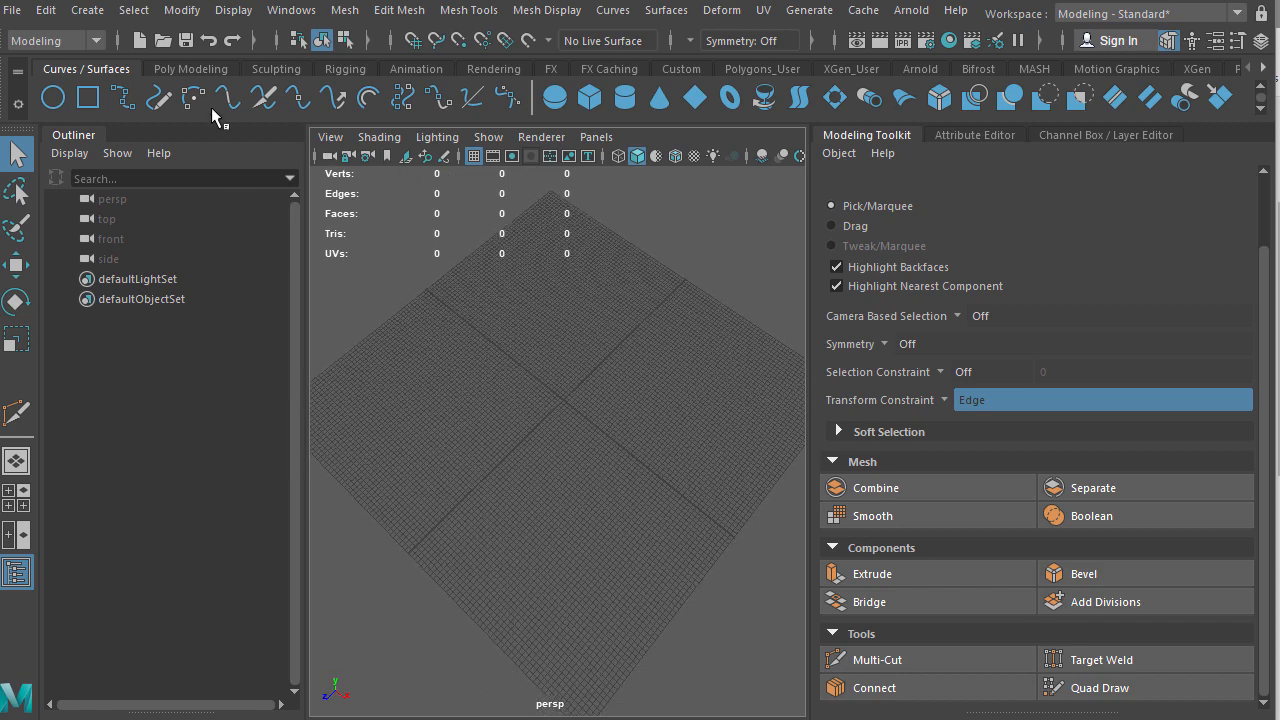
click(158, 97)
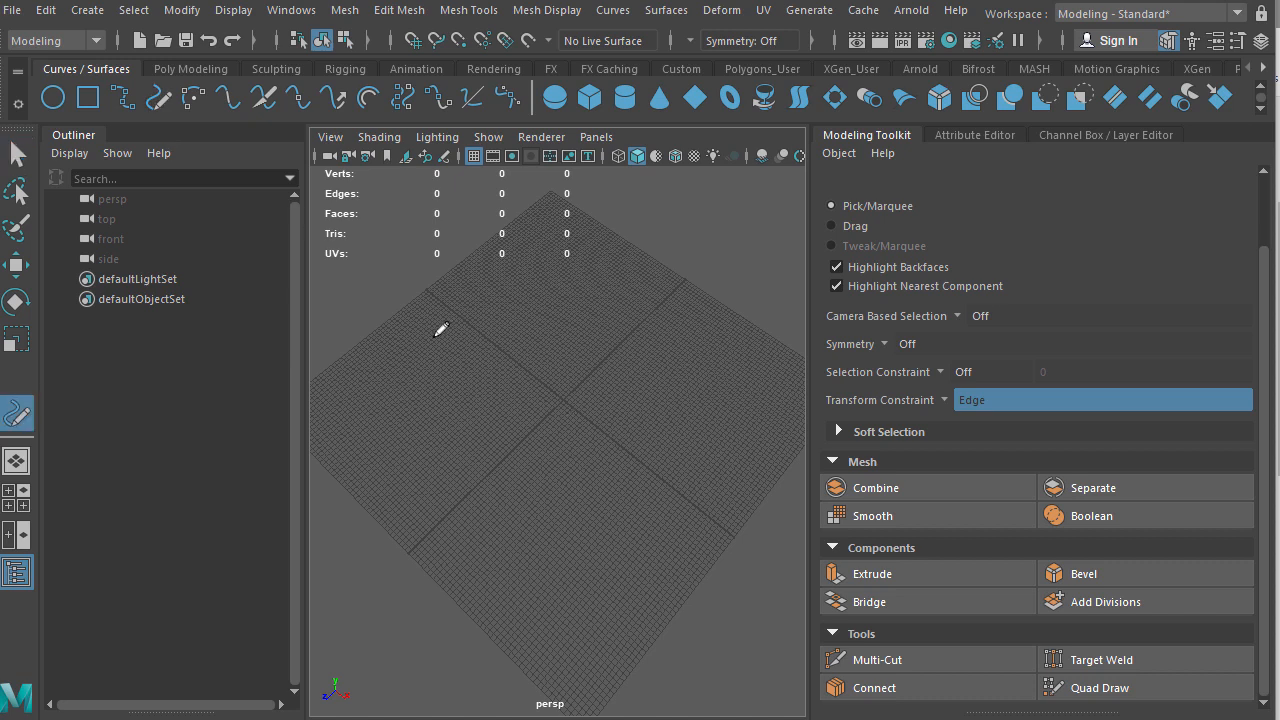
drag(690, 337, 614, 233)
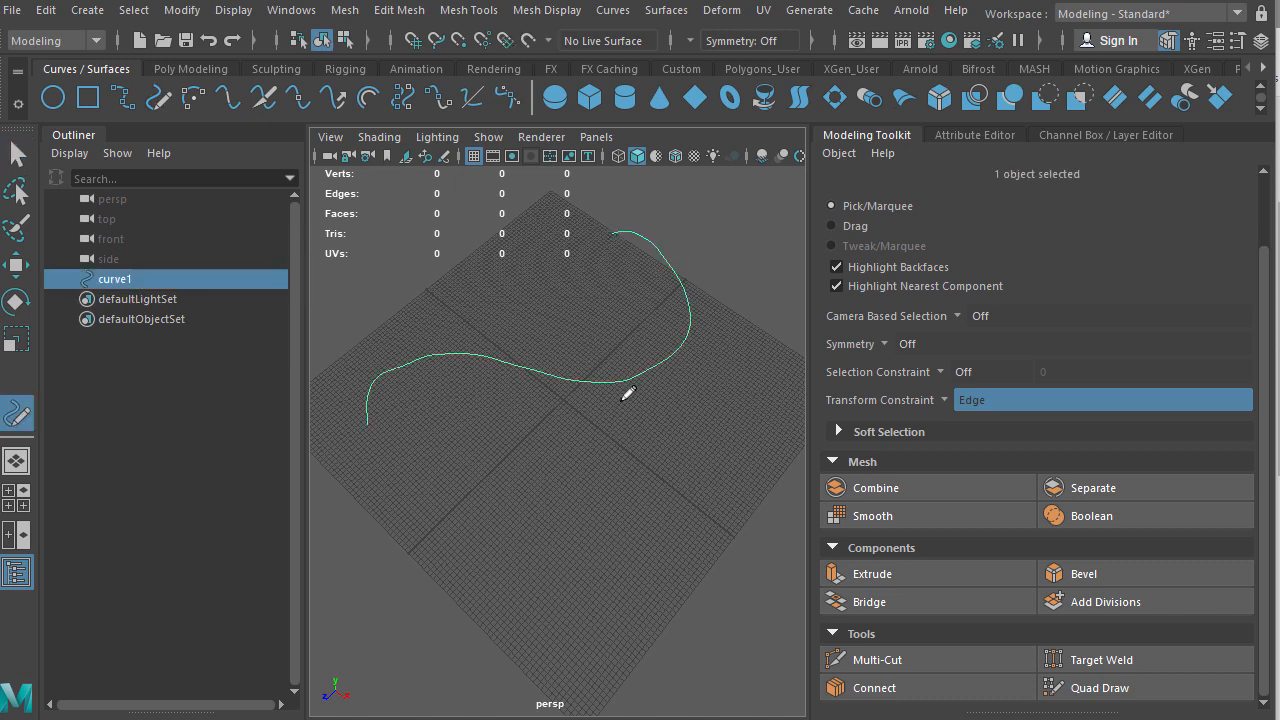
Step: Inspect the drawn curve's control vertices and return to object mode
key(q)
right_drag(622, 384, 530, 381)
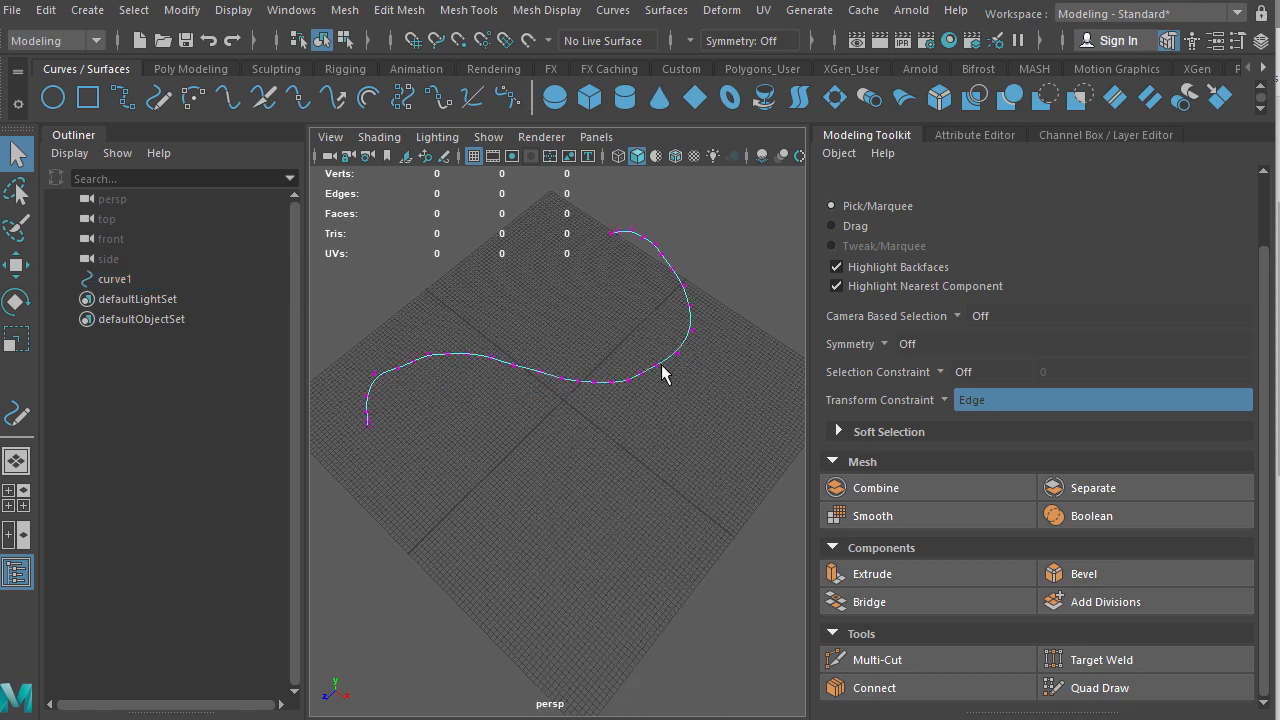
right_drag(662, 373, 726, 346)
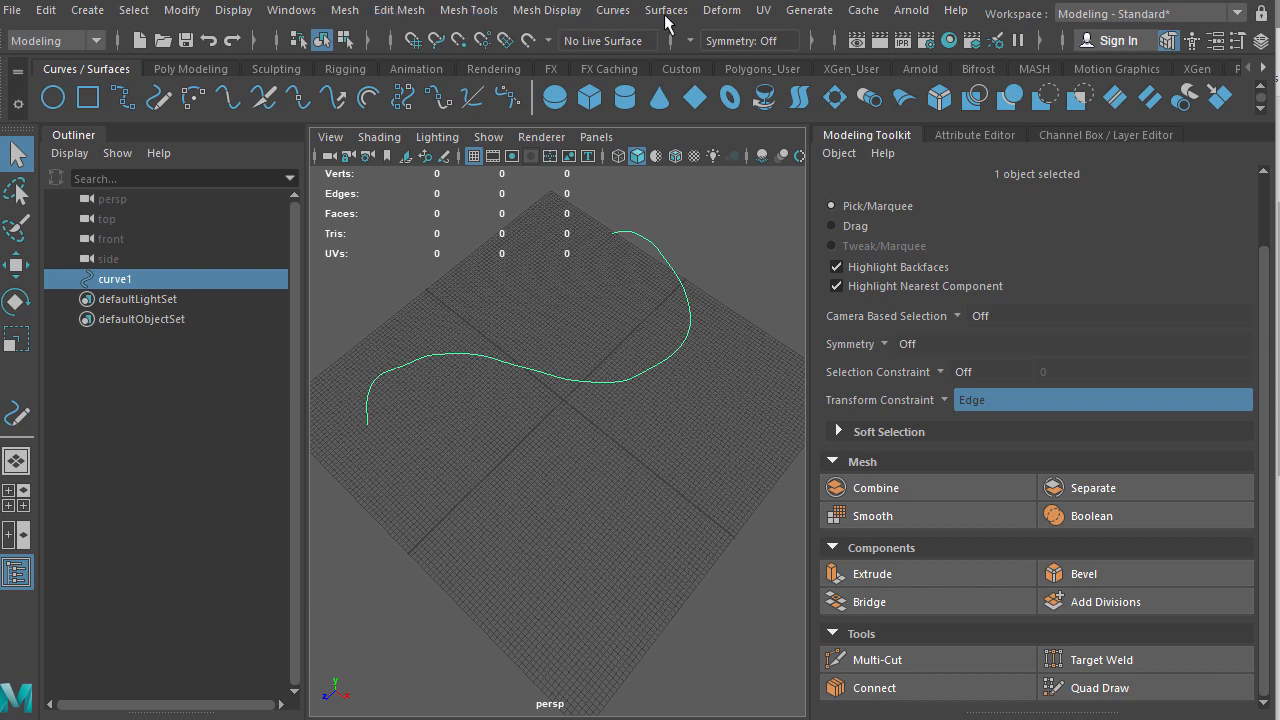
Step: Rebuild the curve with the Uniform type, 0 to 1 range, 8 spans and 3 Cubic degree, keeping the ends
click(613, 10)
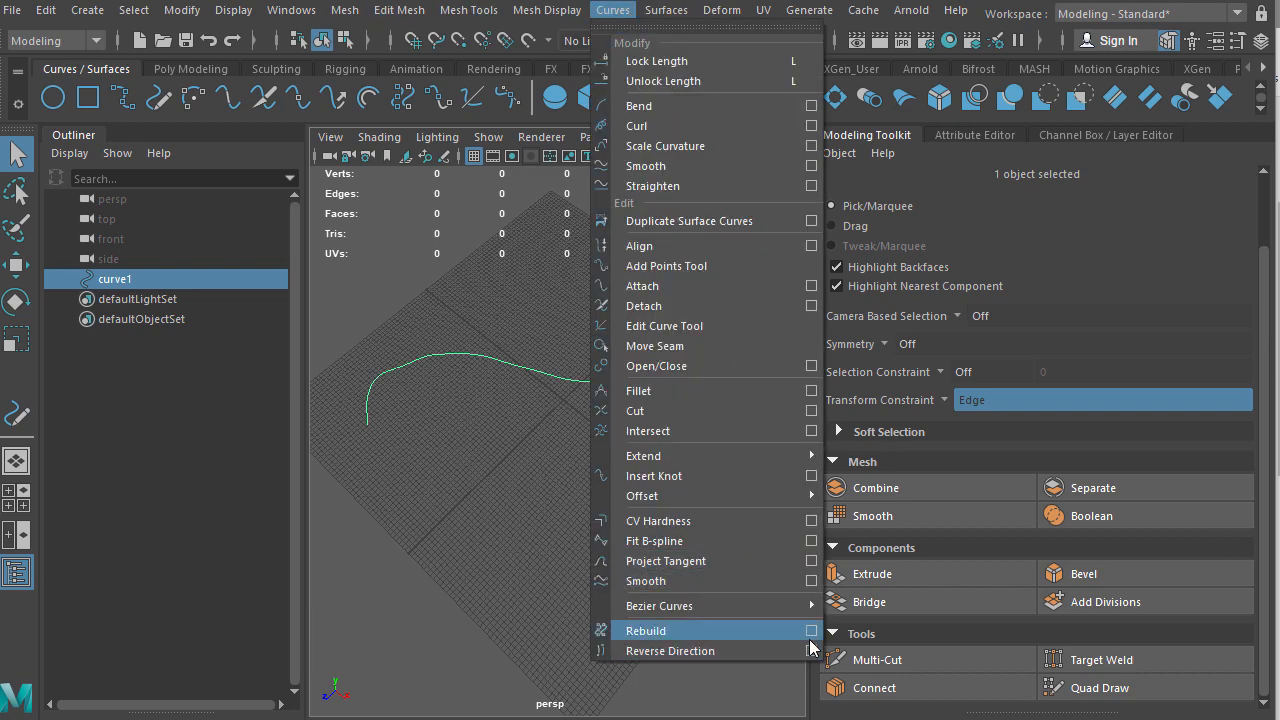
click(810, 631)
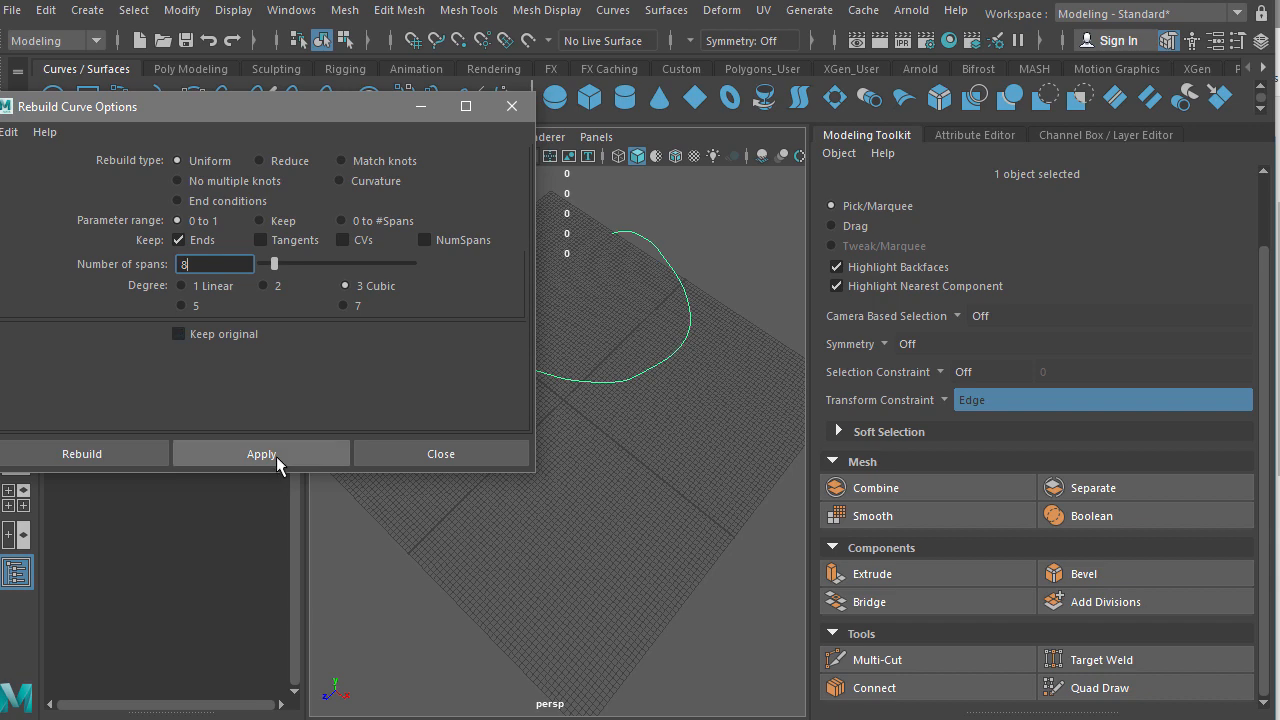
click(512, 107)
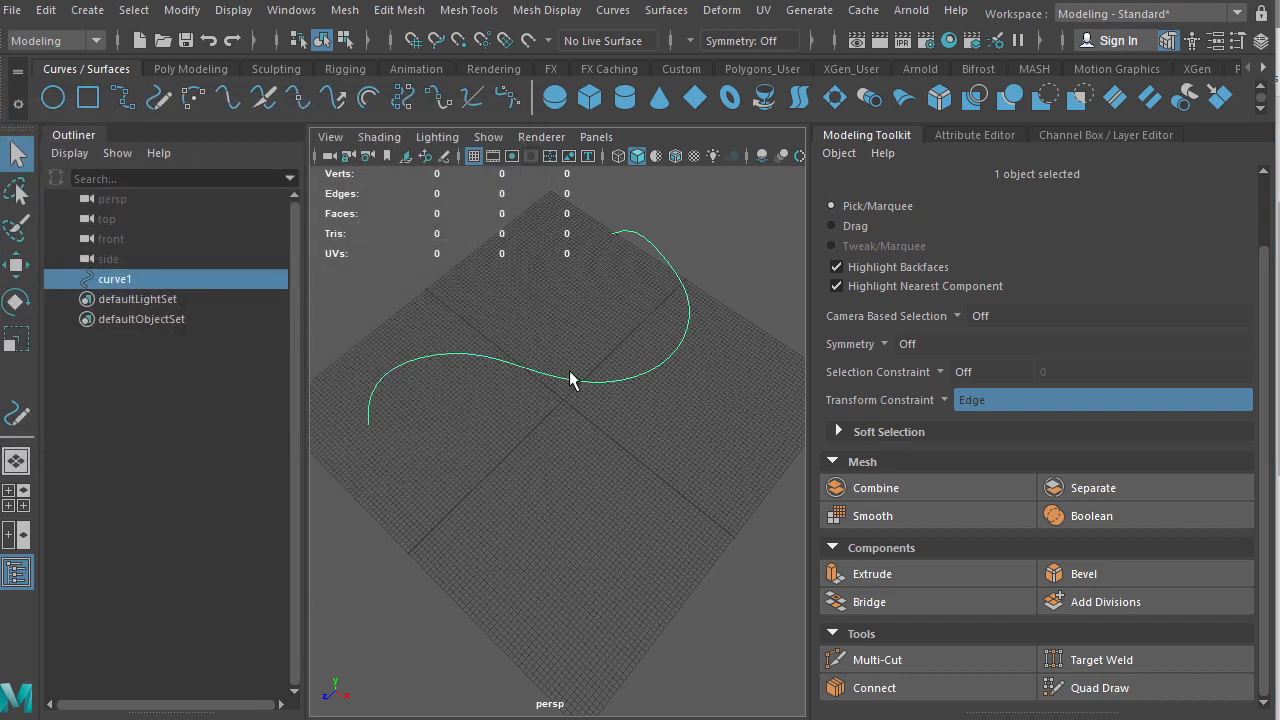
Step: Activate the Move tool on the rebuilt curve's end control vertex, set Transform Constraint to Off, and return to object mode
right_drag(567, 385, 466, 383)
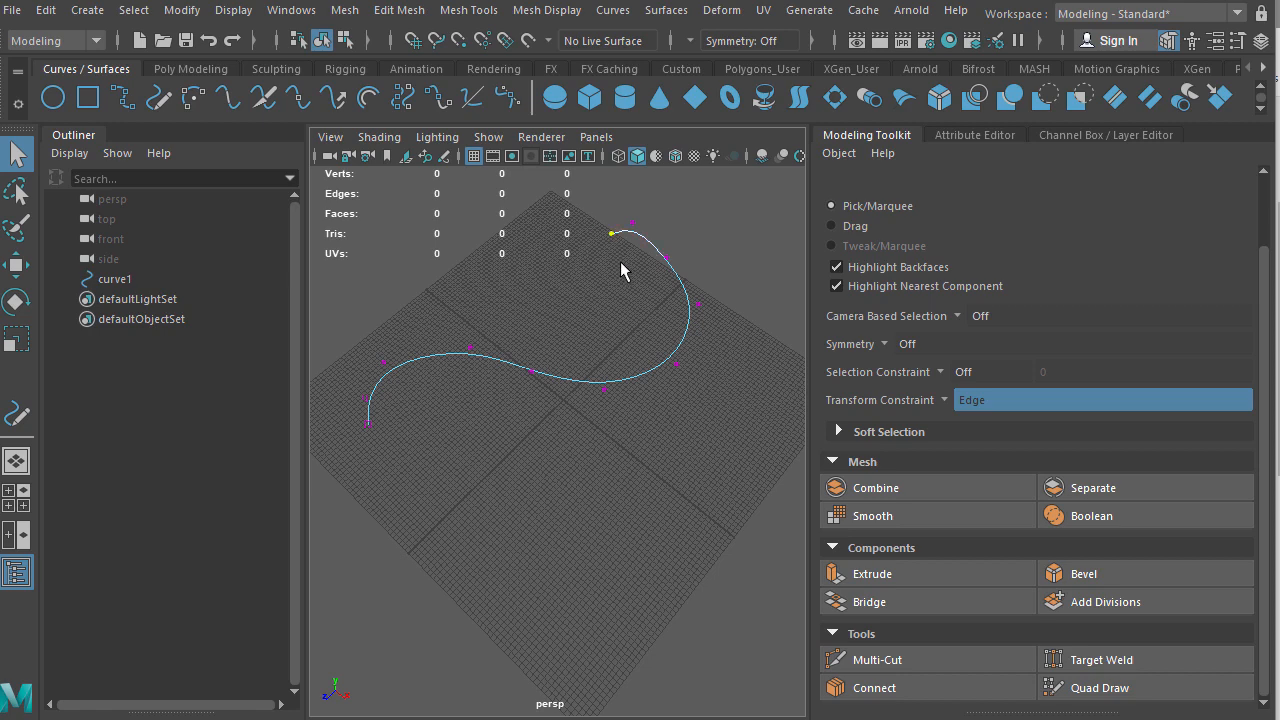
key(w)
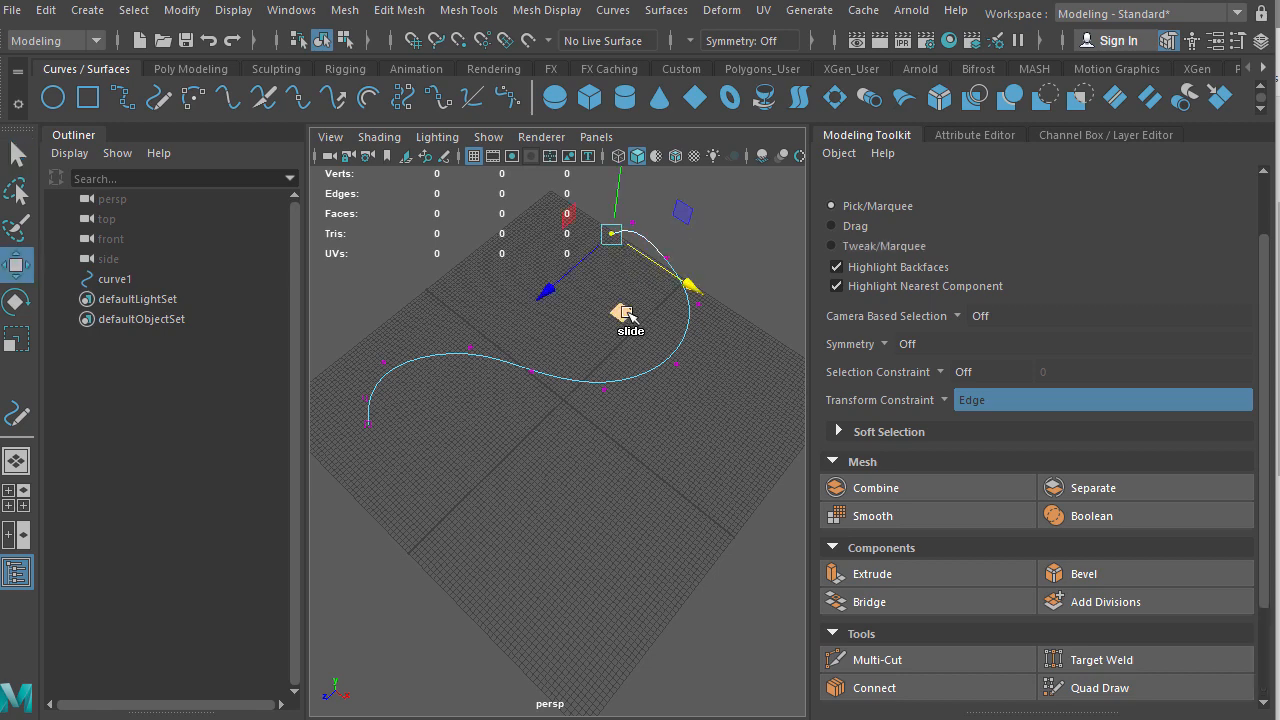
click(980, 408)
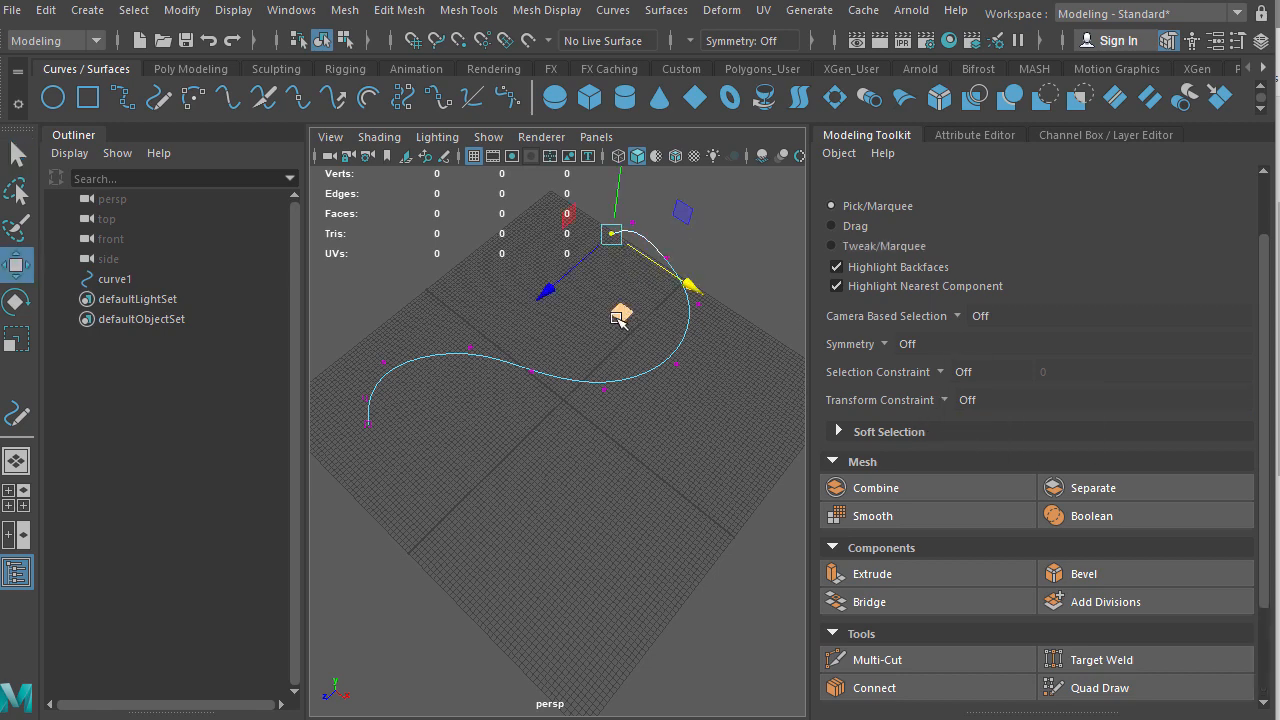
drag(608, 305, 603, 468)
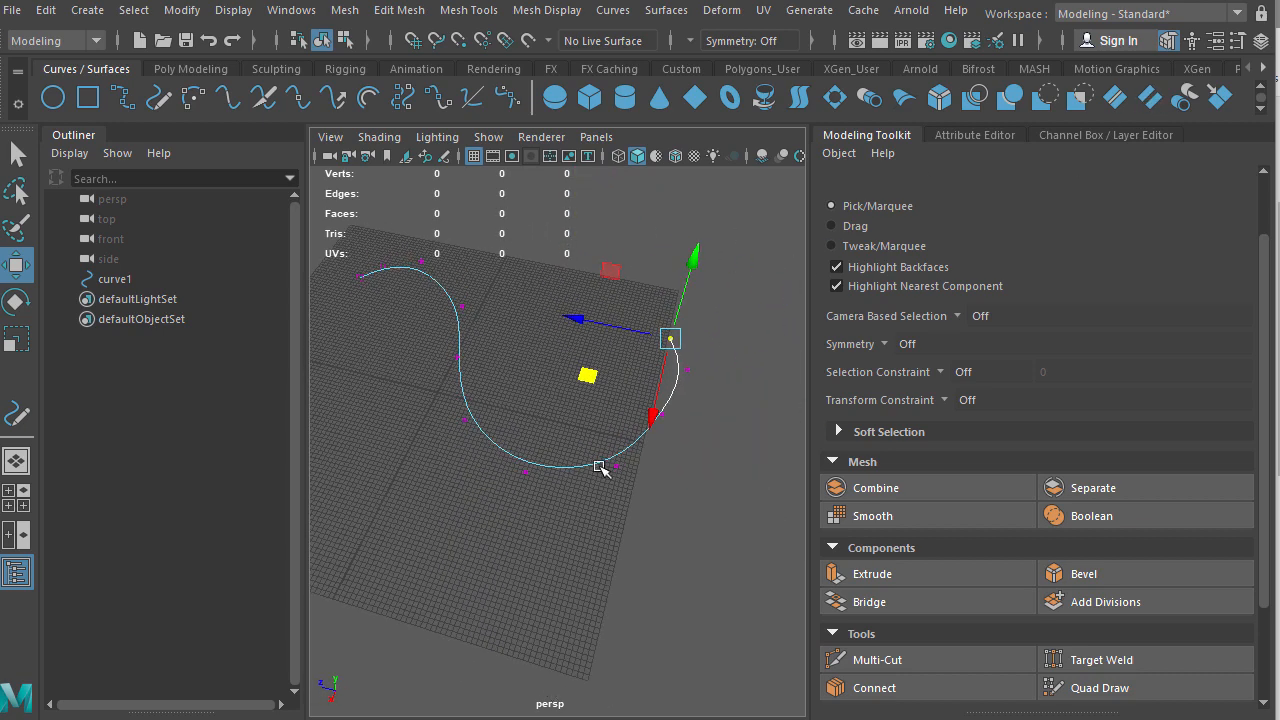
right_drag(600, 468, 688, 432)
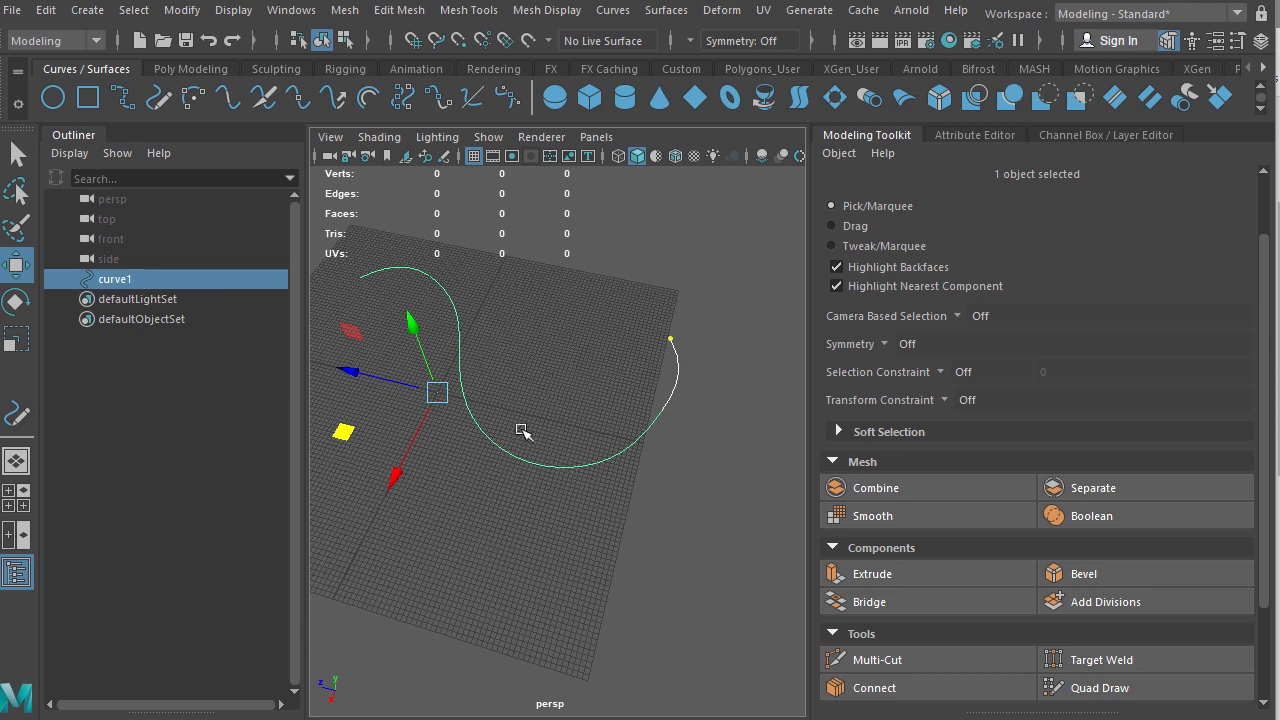
Step: Nudge the control vertex next to the curve's end to adjust the shape of the end bend
alt+drag(522, 430, 695, 403)
right_drag(720, 421, 700, 428)
middle_drag(735, 415, 790, 428)
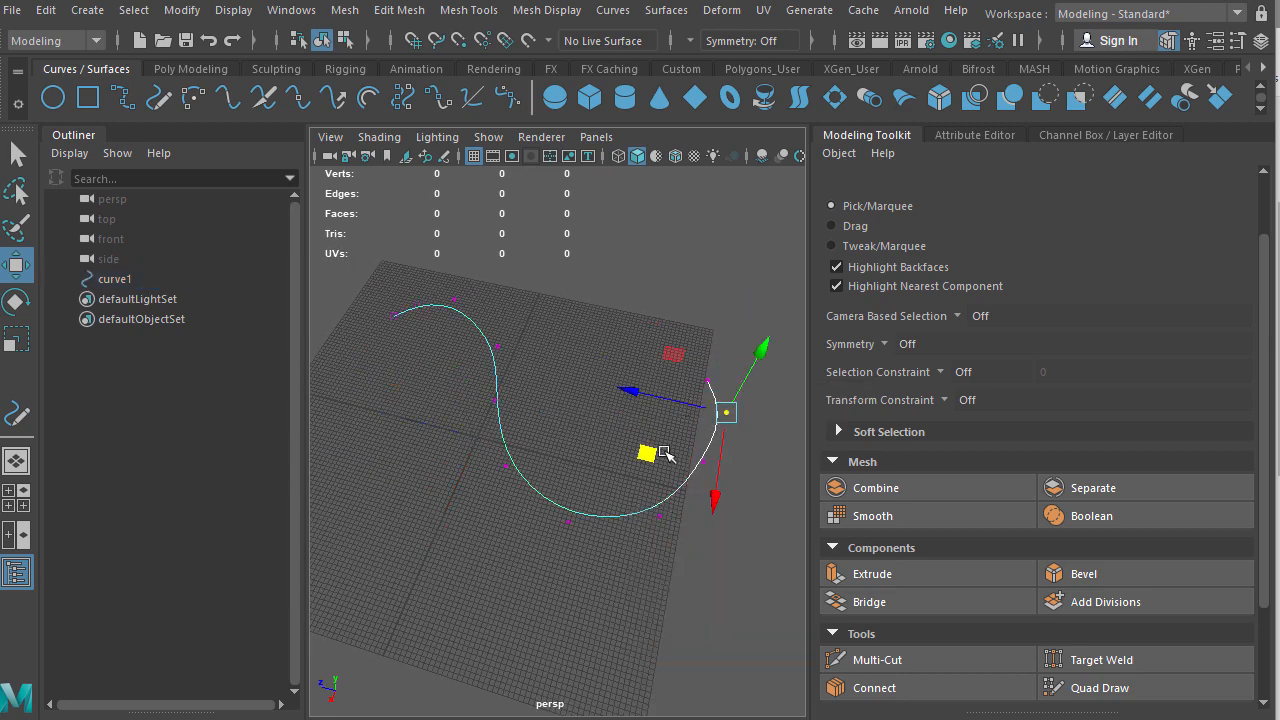
middle_drag(664, 453, 643, 455)
alt+middle_drag(435, 431, 493, 426)
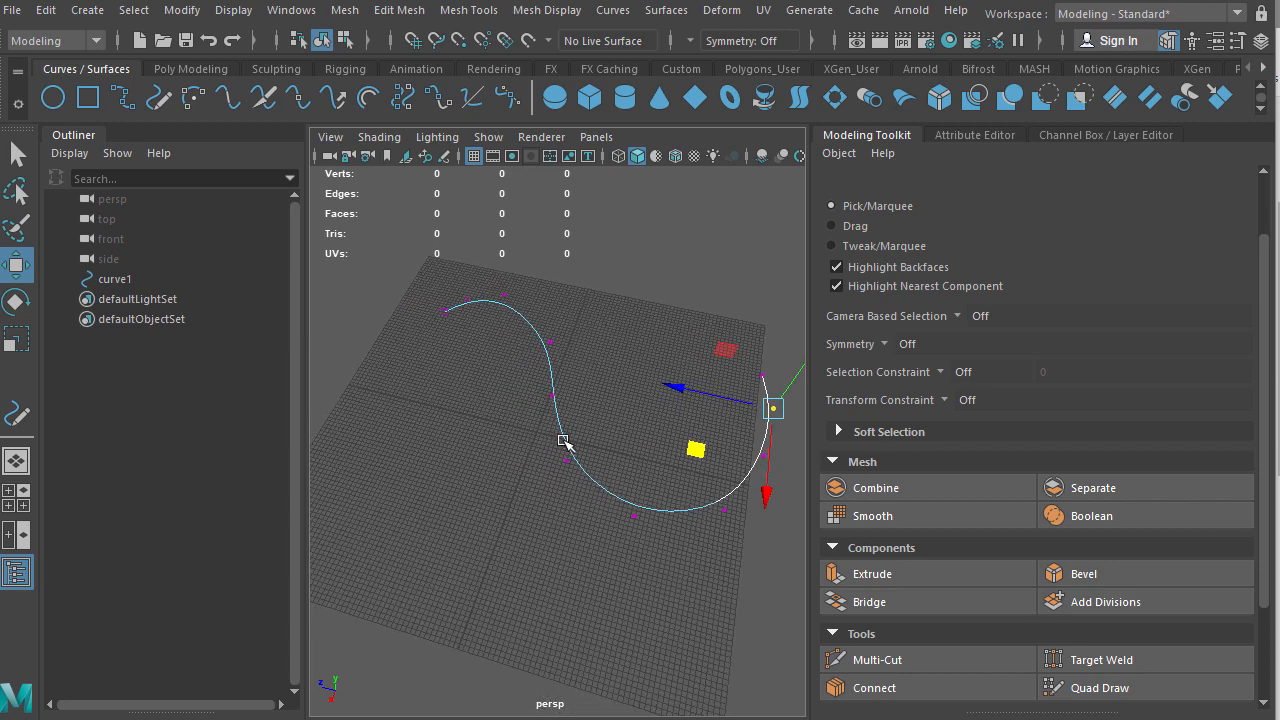
Step: Duplicate the whole curve and move the copy along the ground plane so it lies slightly offset beside the original
right_drag(563, 440, 586, 419)
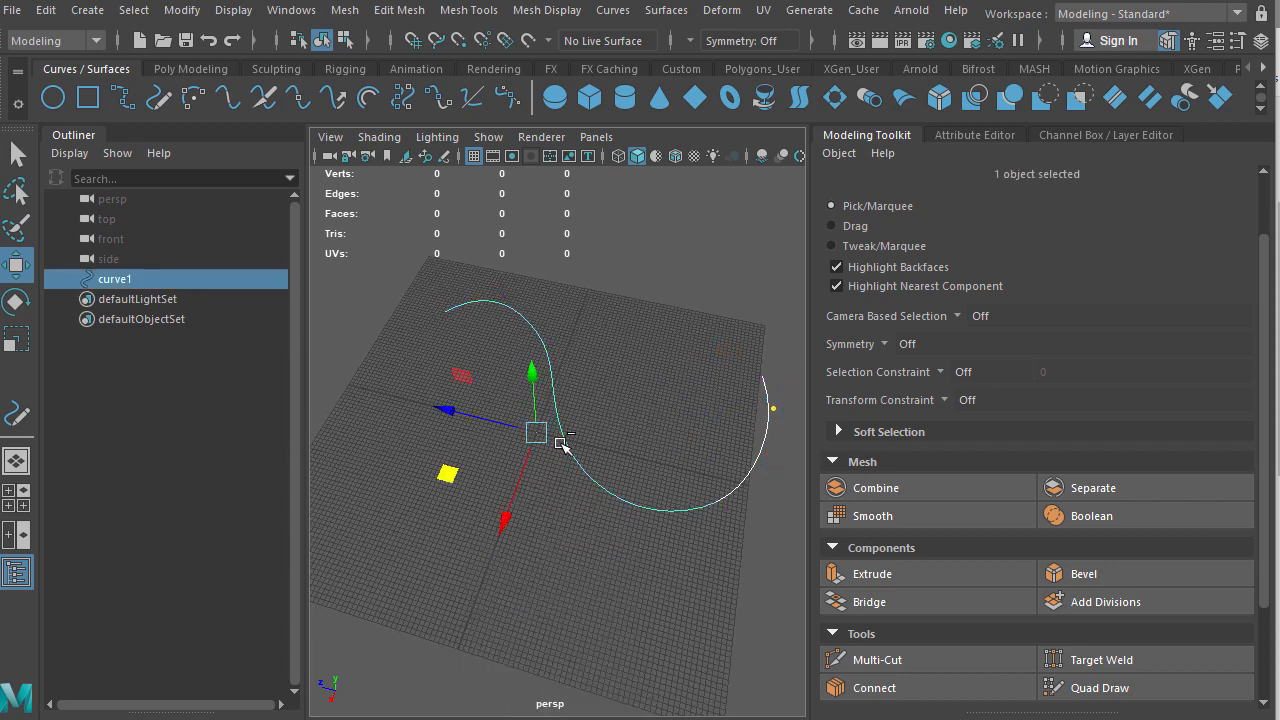
key(ctrl+d)
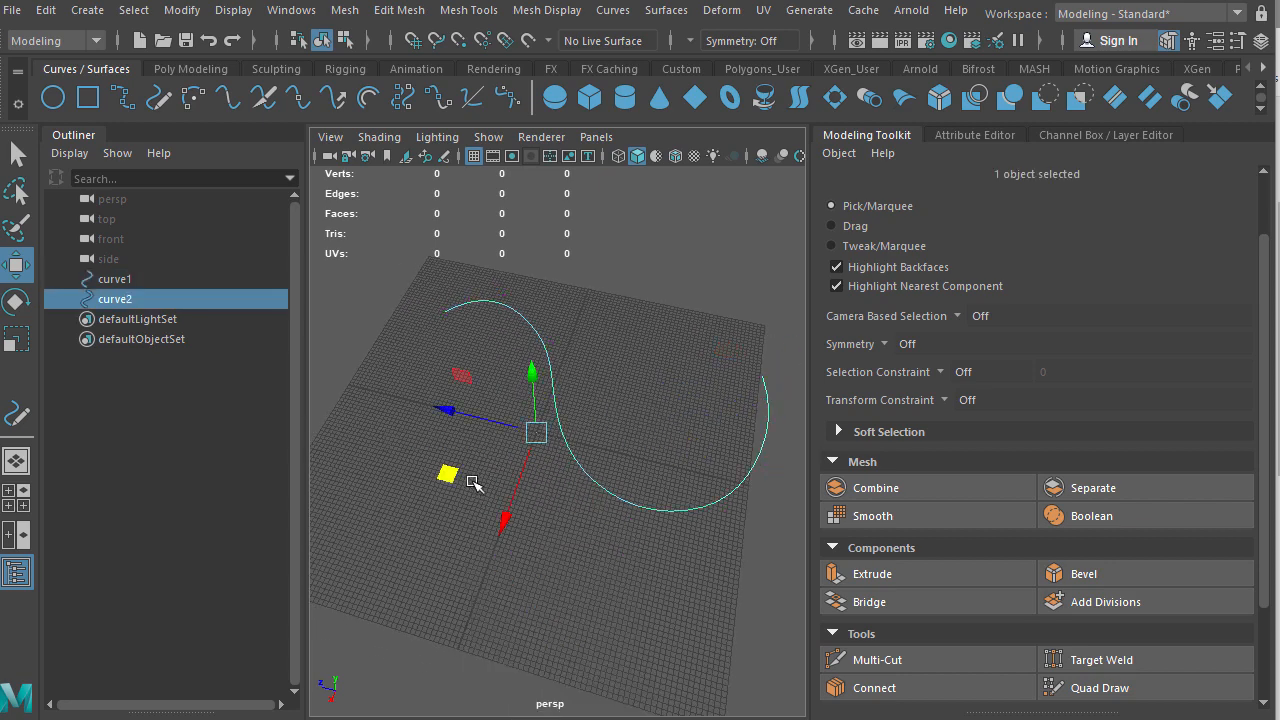
drag(474, 483, 440, 502)
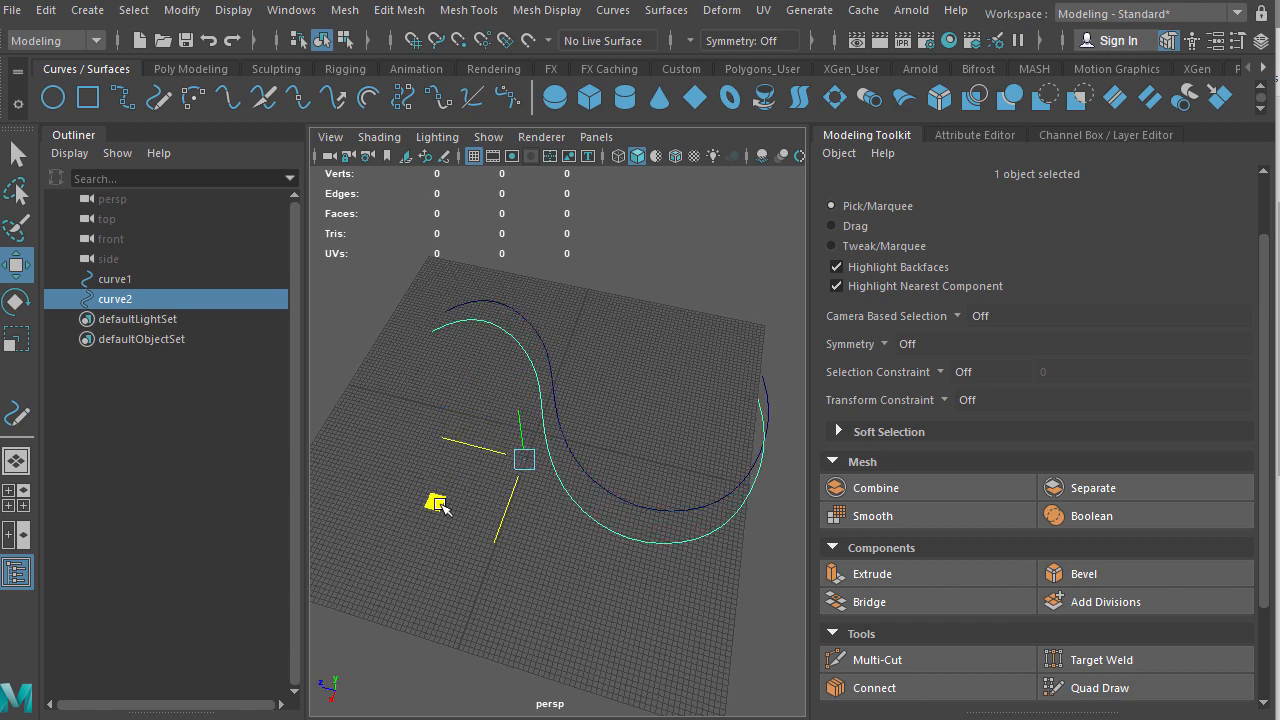
Step: Move the end control vertices of the copied curve outward to widen its gap from the original curve's end, and return to object mode
right_drag(760, 407, 671, 406)
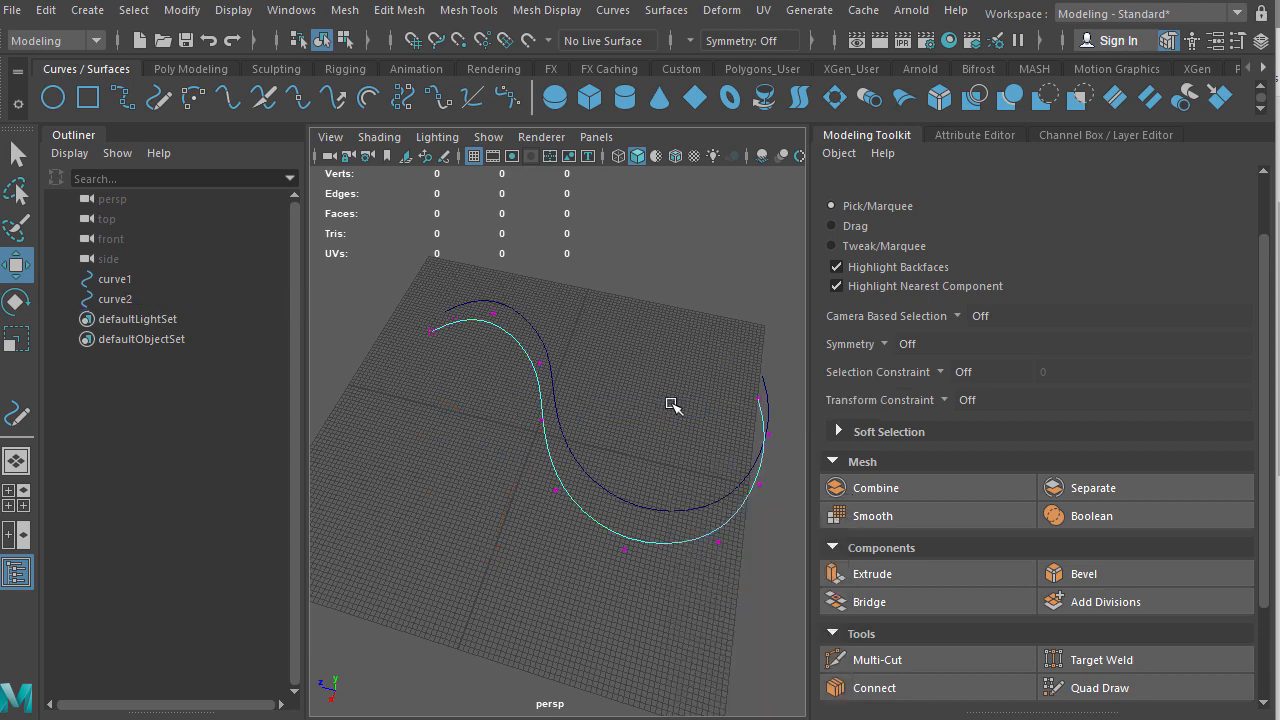
alt+drag(671, 406, 724, 393)
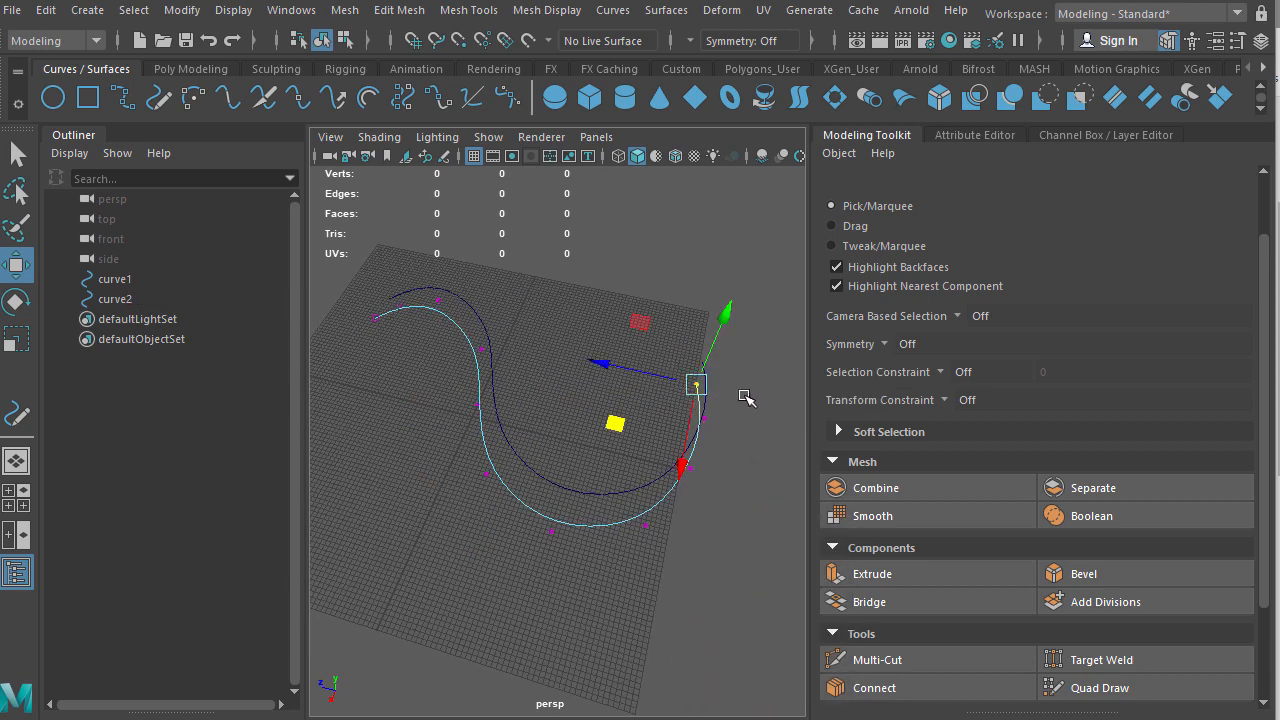
drag(746, 373, 802, 273)
drag(613, 366, 631, 369)
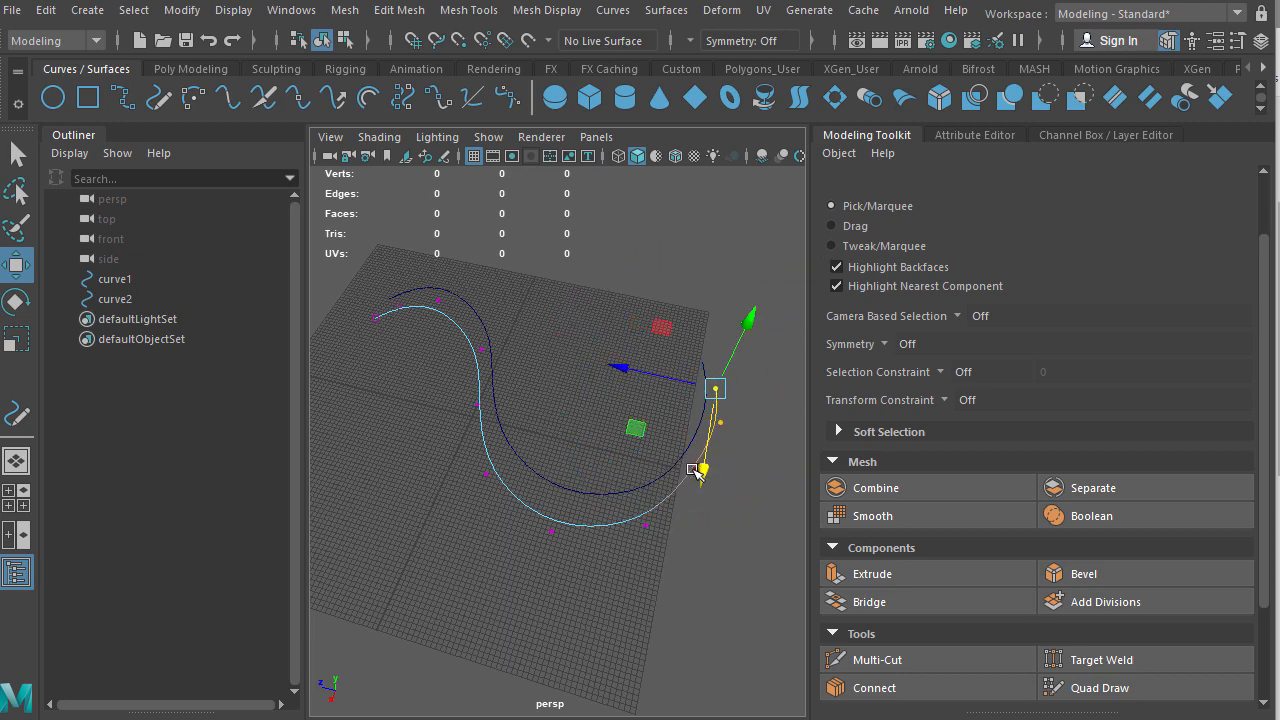
click(698, 467)
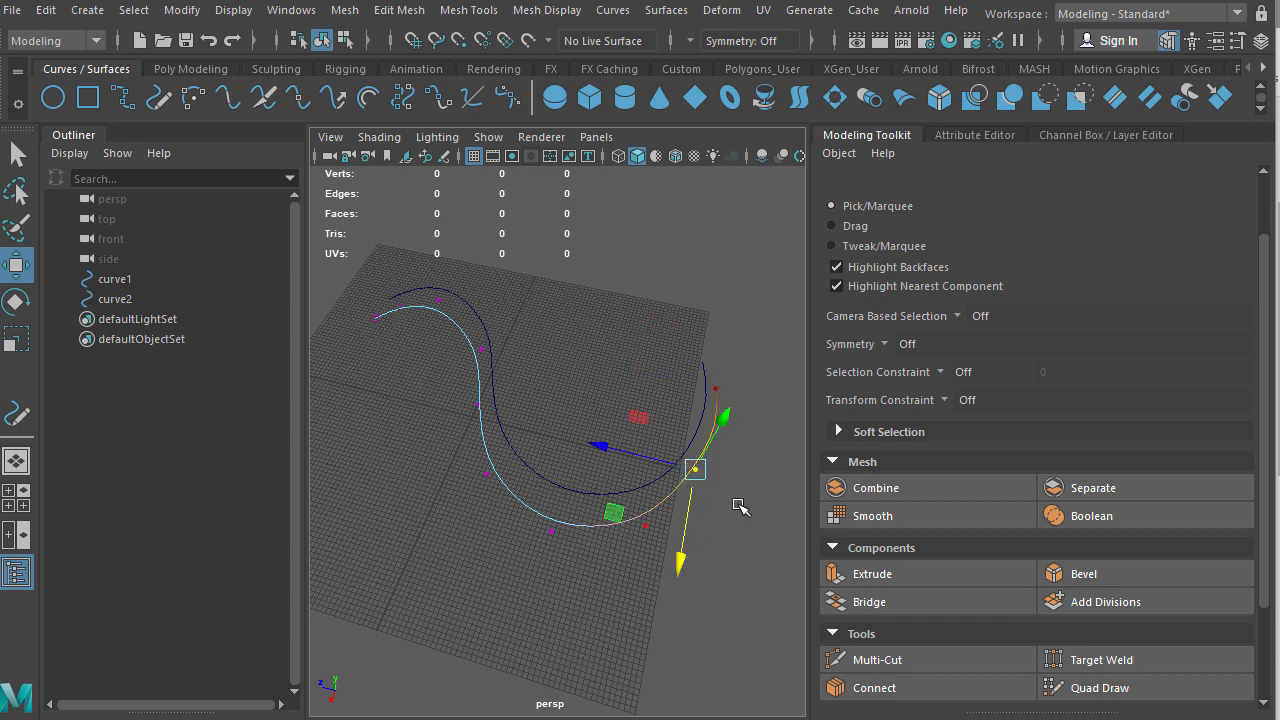
drag(620, 449, 635, 451)
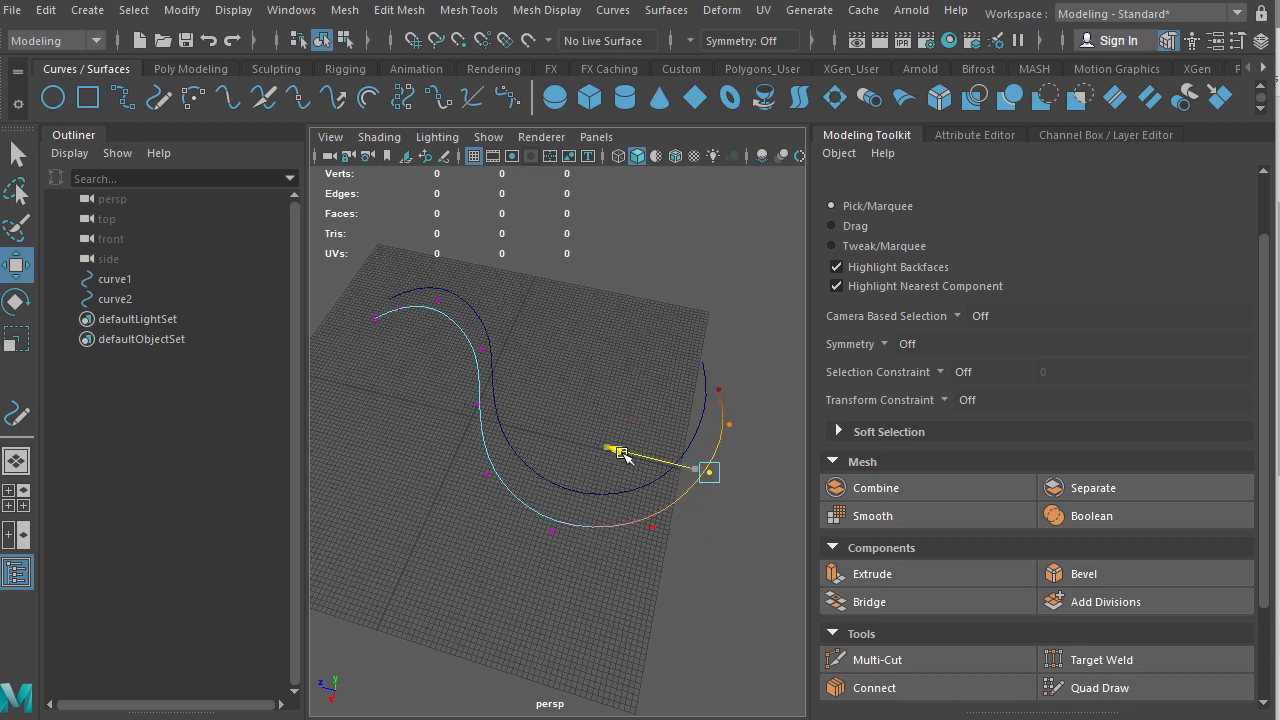
click(718, 390)
drag(667, 377, 699, 384)
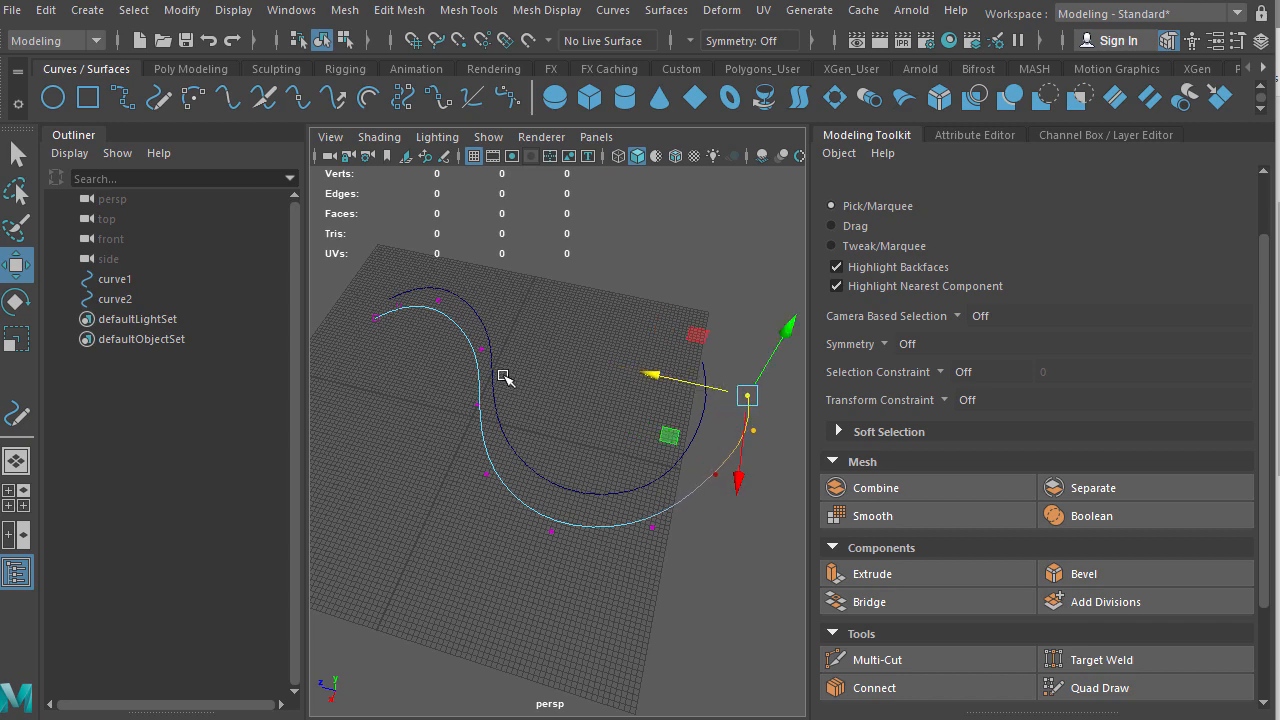
right_drag(576, 452, 620, 418)
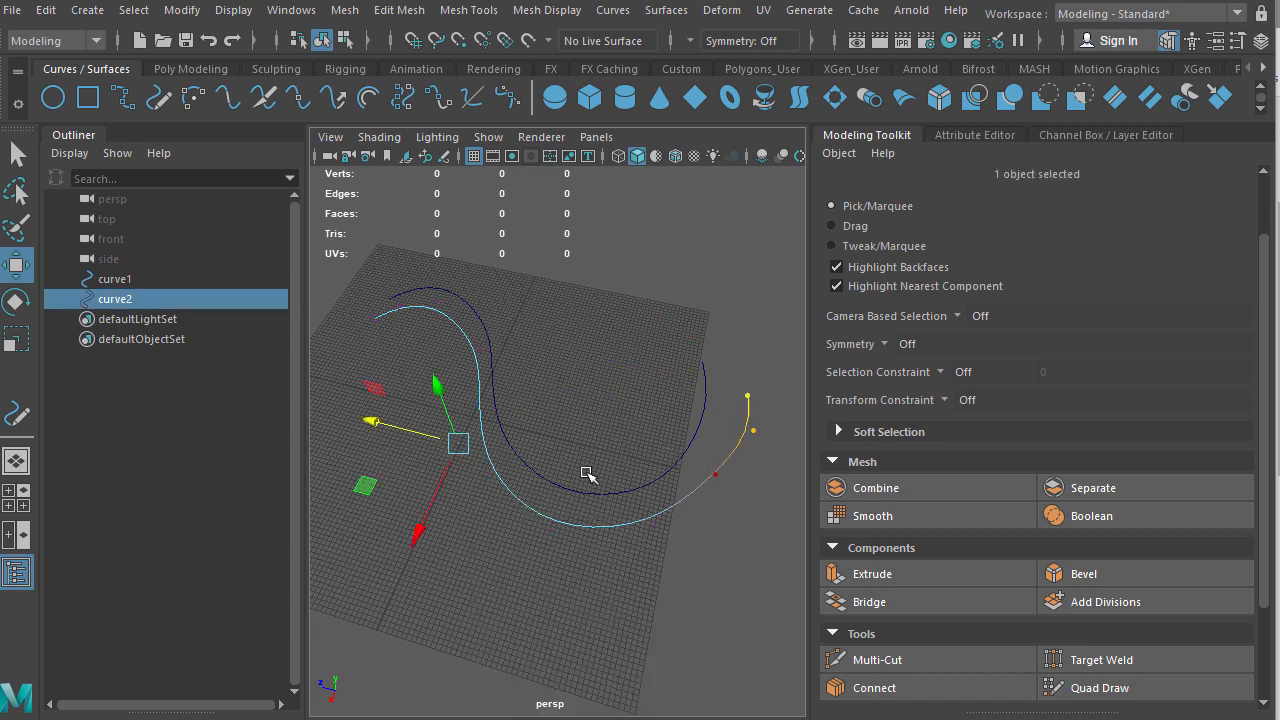
Step: Fine-tune the control vertex next to the copied curve's end and return to object mode
shift+click(576, 489)
alt+middle_drag(576, 364, 608, 384)
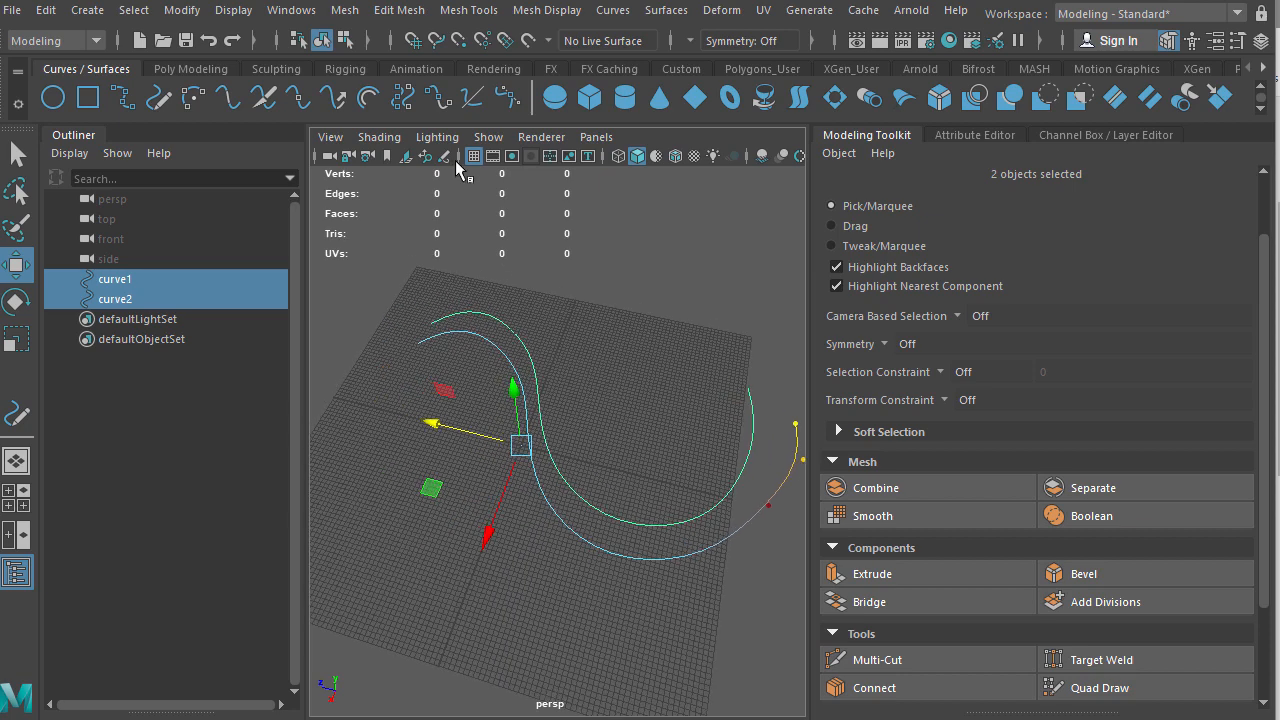
alt+drag(748, 452, 677, 449)
click(648, 438)
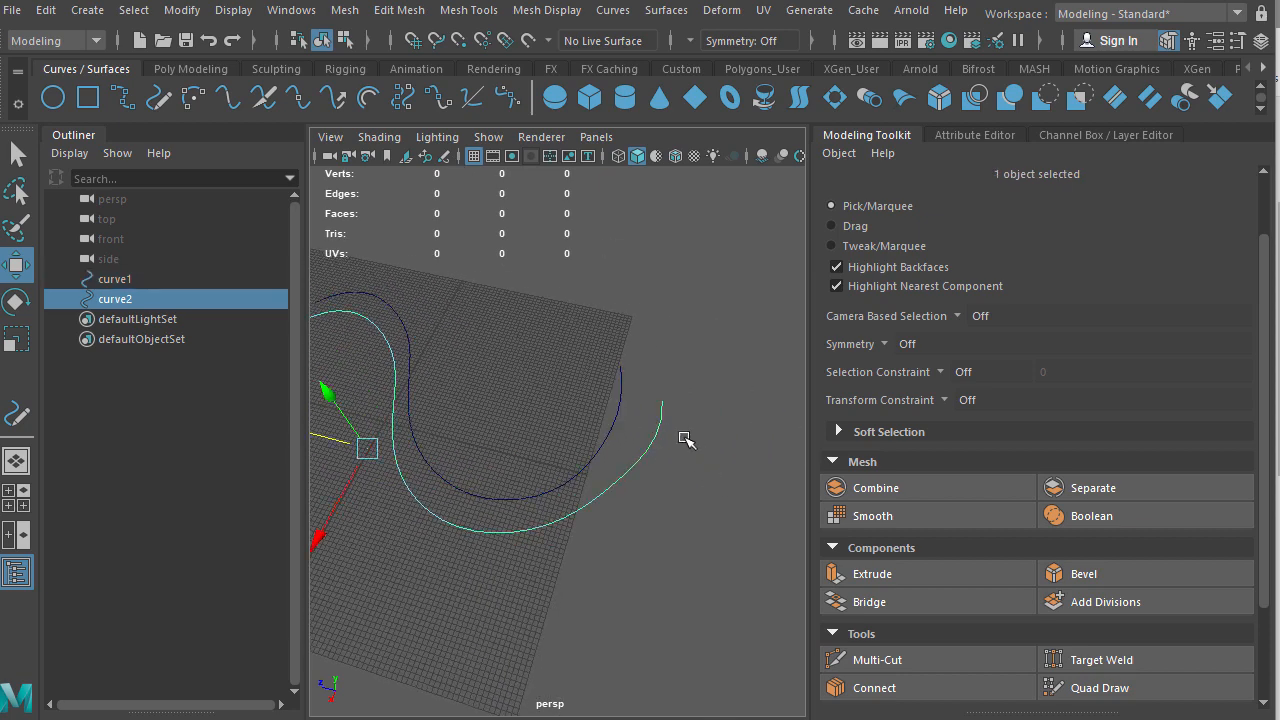
right_drag(685, 440, 540, 441)
click(663, 435)
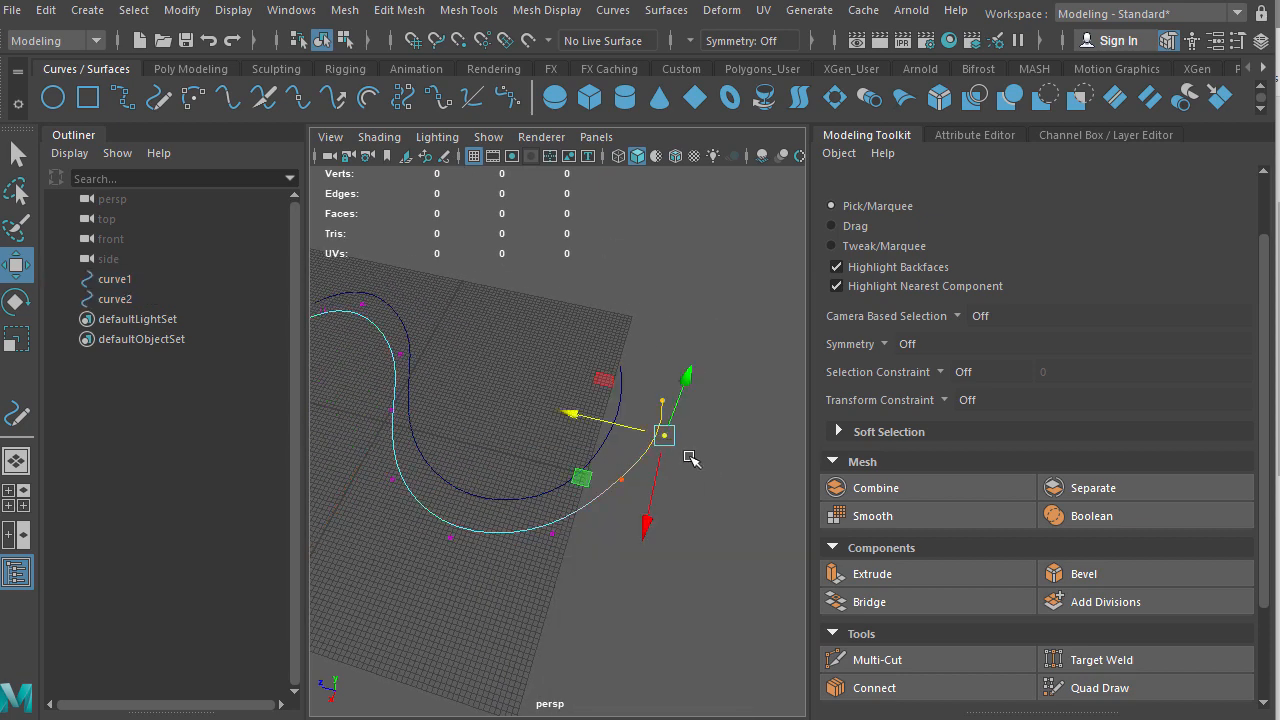
drag(607, 422, 606, 421)
right_drag(625, 457, 672, 416)
Step: Try lofting a polygon surface between the two curves, inspect it, and undo the loft
shift+click(605, 436)
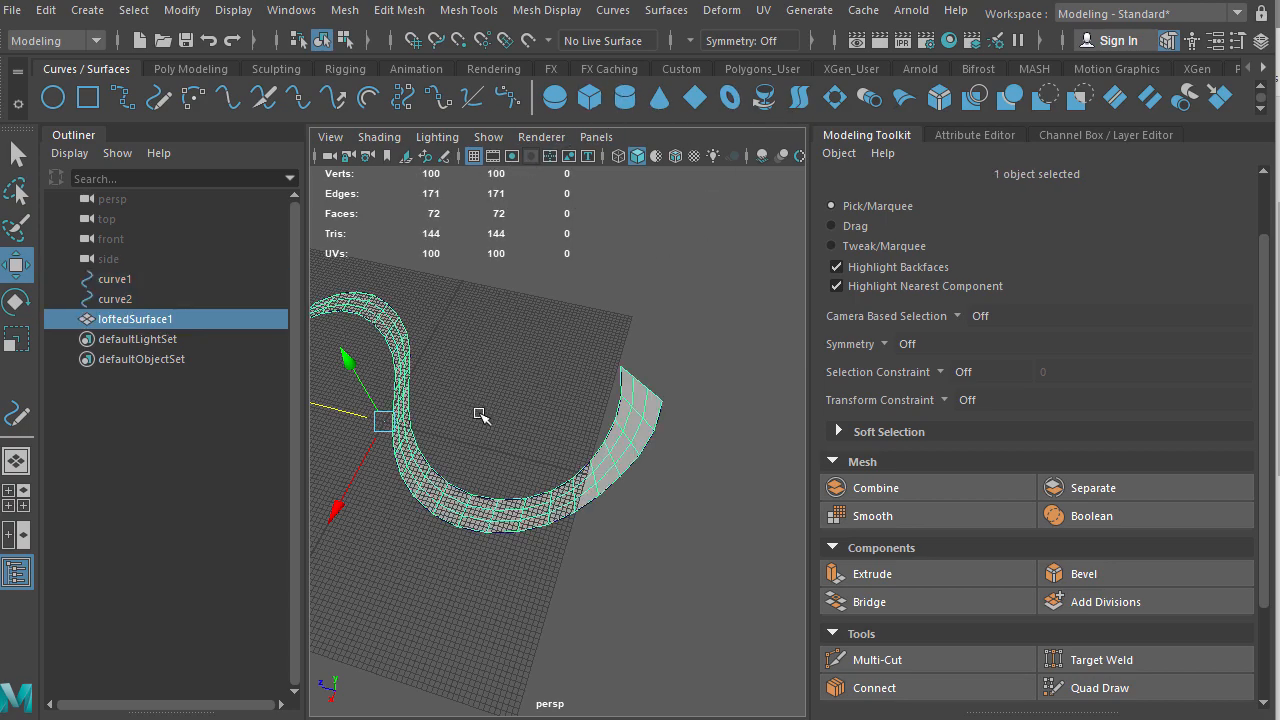
alt+drag(483, 414, 577, 371)
scroll(528, 360, up, 5)
alt+middle_drag(504, 387, 474, 480)
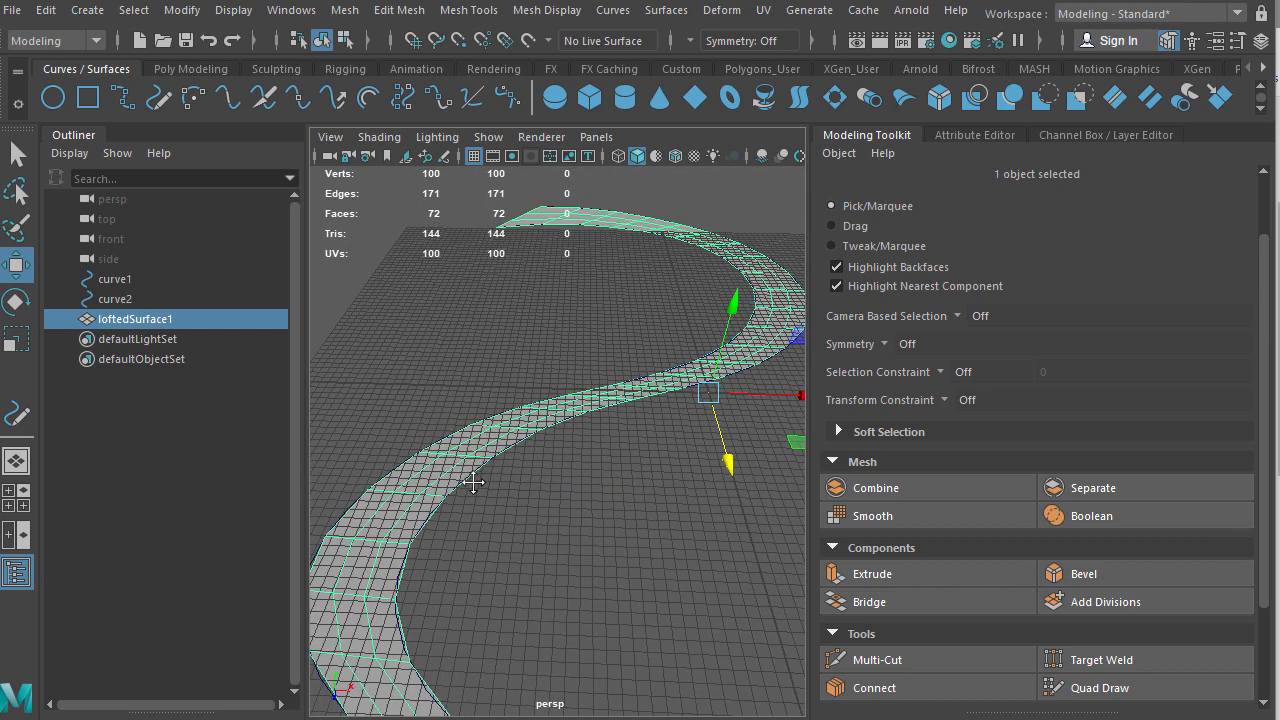
scroll(564, 418, down, 5)
key(ctrl+z)
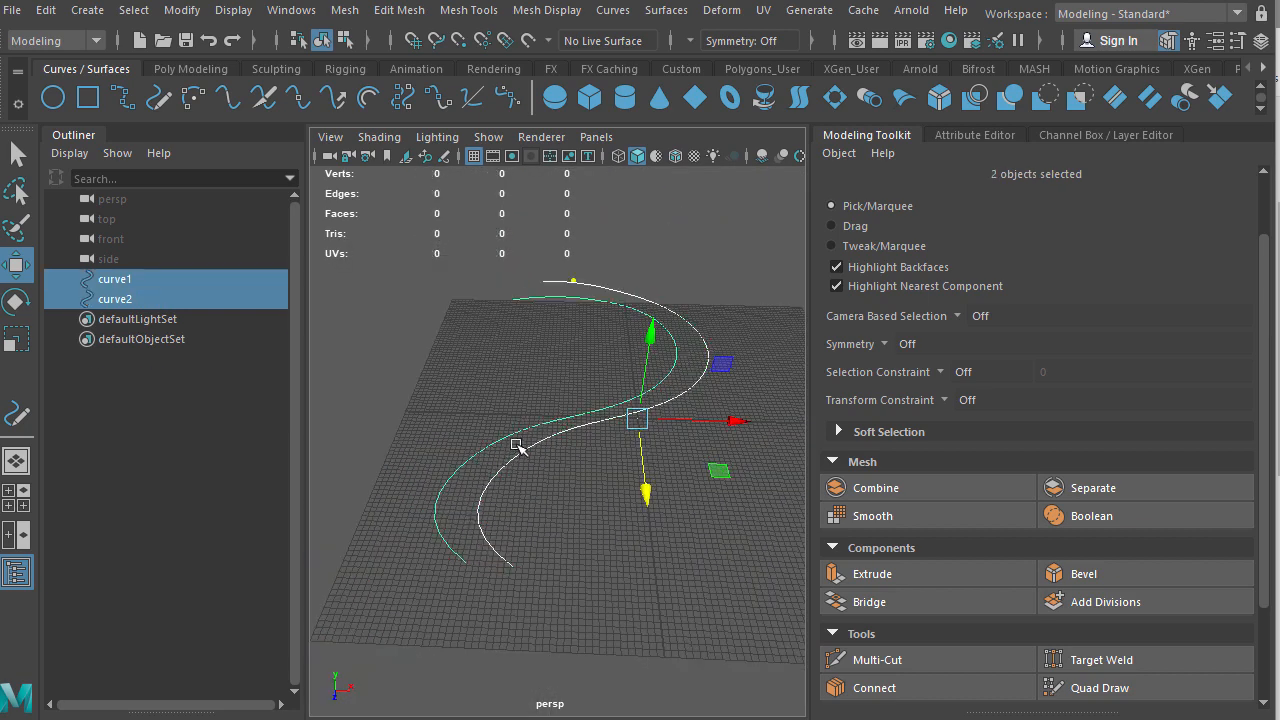
Step: Move the copied curve farther from the original and place a duplicate of it between the two, slightly lower
click(520, 431)
click(566, 436)
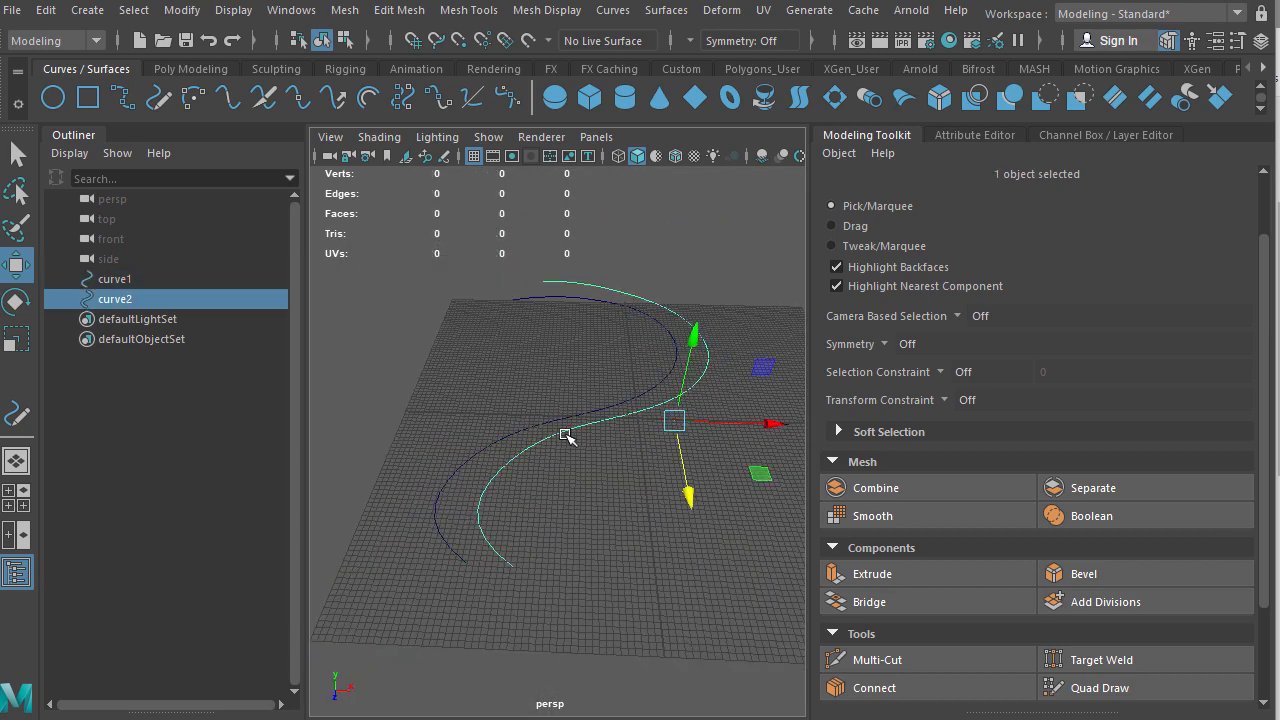
drag(772, 428, 788, 430)
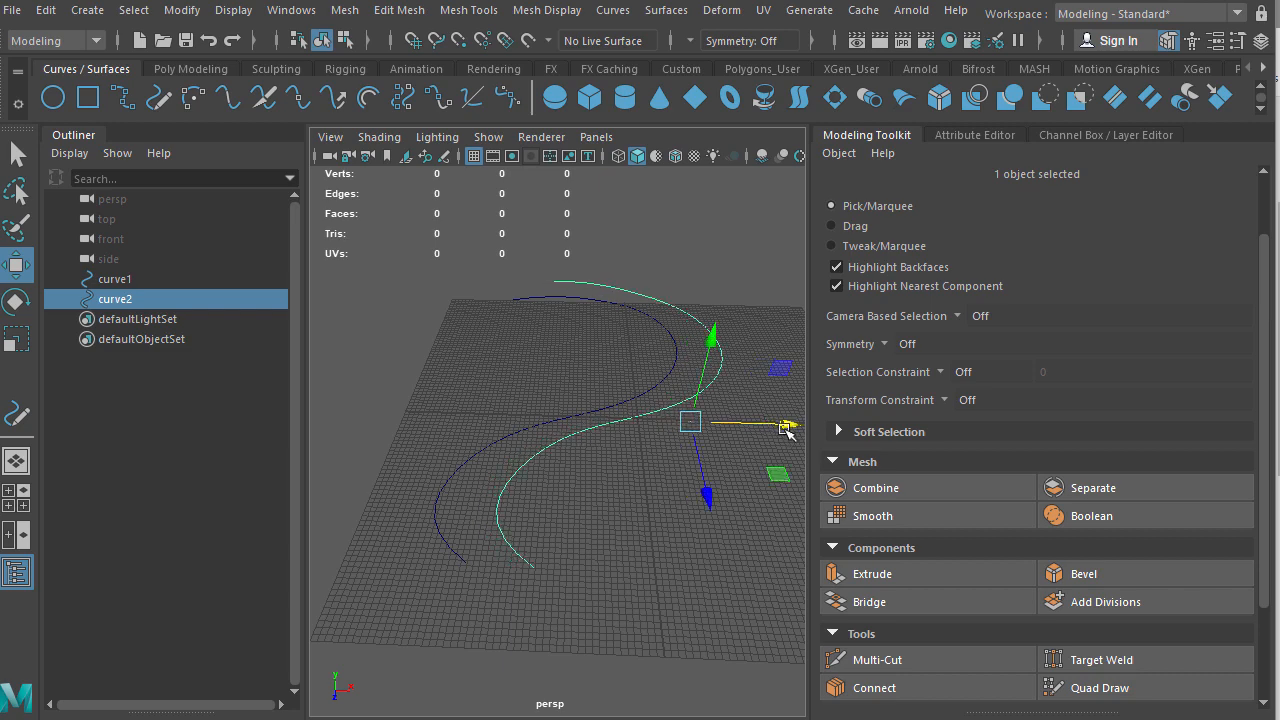
key(ctrl+d)
drag(707, 347, 712, 362)
drag(784, 431, 765, 432)
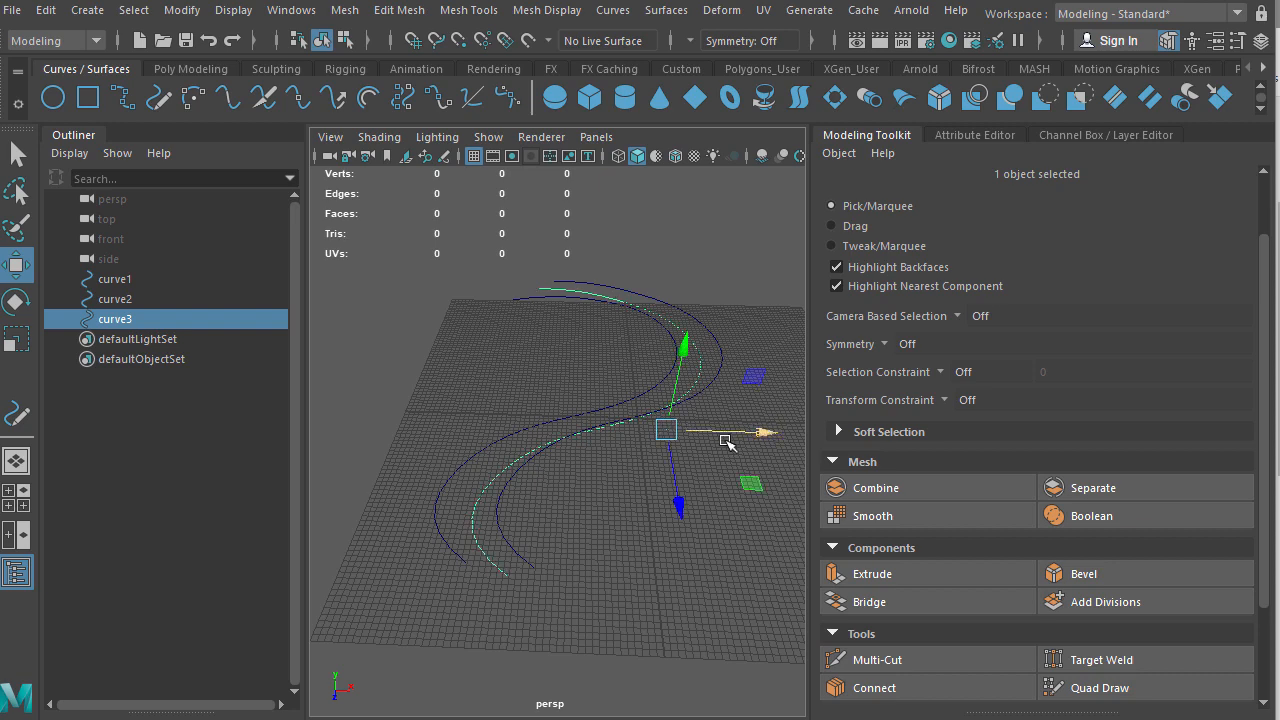
Step: Loft a surface through the three curves, selected in order from the original across the lowered middle curve to the outer copy
click(452, 487)
shift+click(474, 517)
shift+click(501, 505)
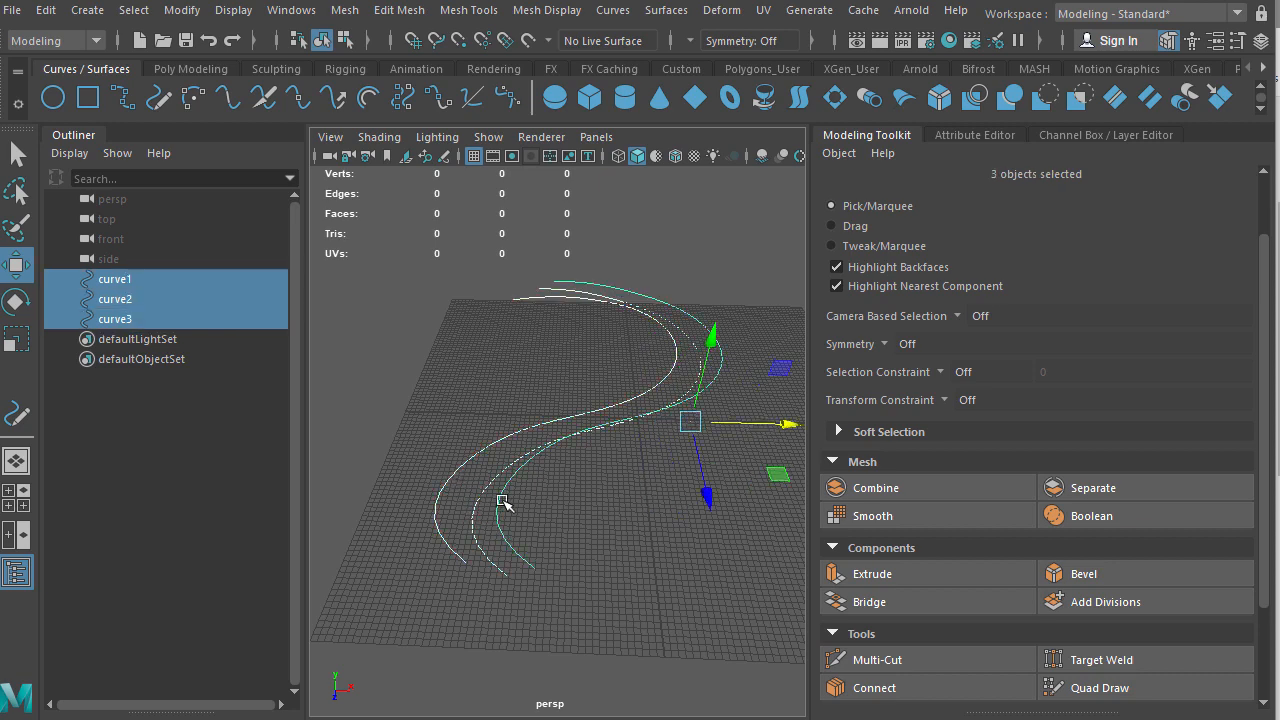
click(797, 100)
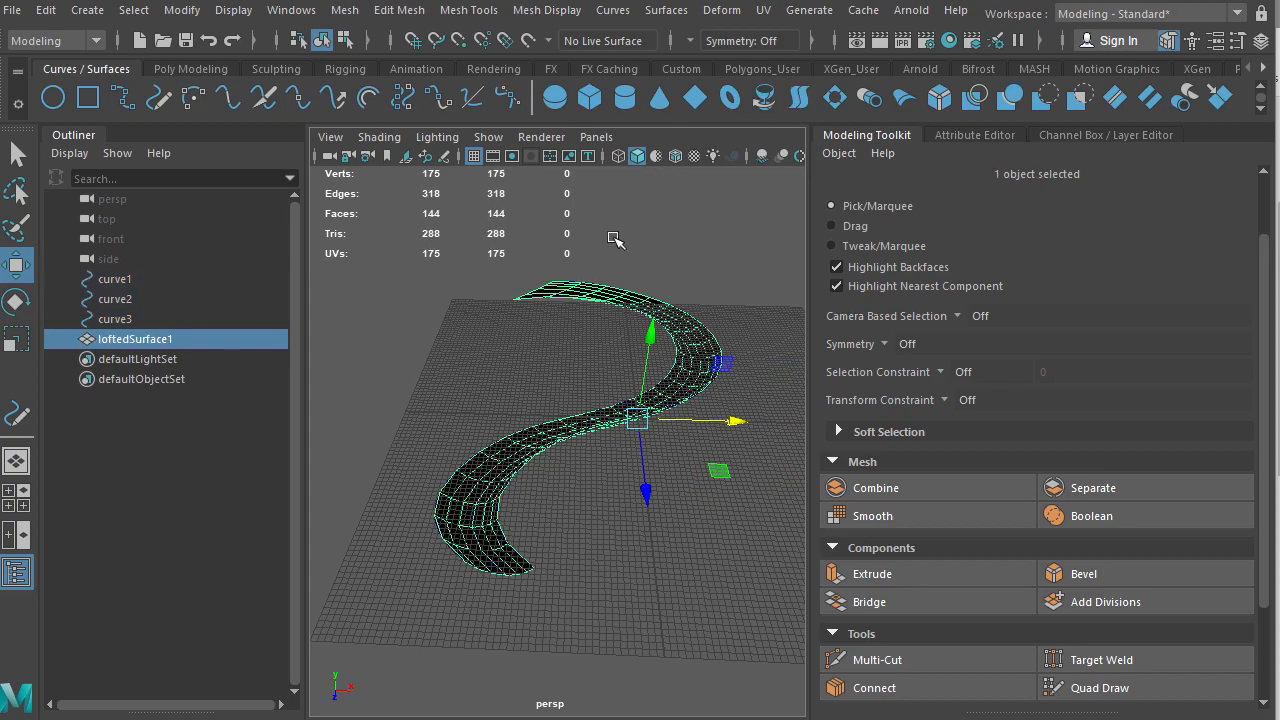
Step: Extrude all faces of the lofted surface to give the track thickness, and return to object mode
alt+drag(555, 347, 415, 282)
alt+drag(245, 297, 494, 409)
right_click(485, 387)
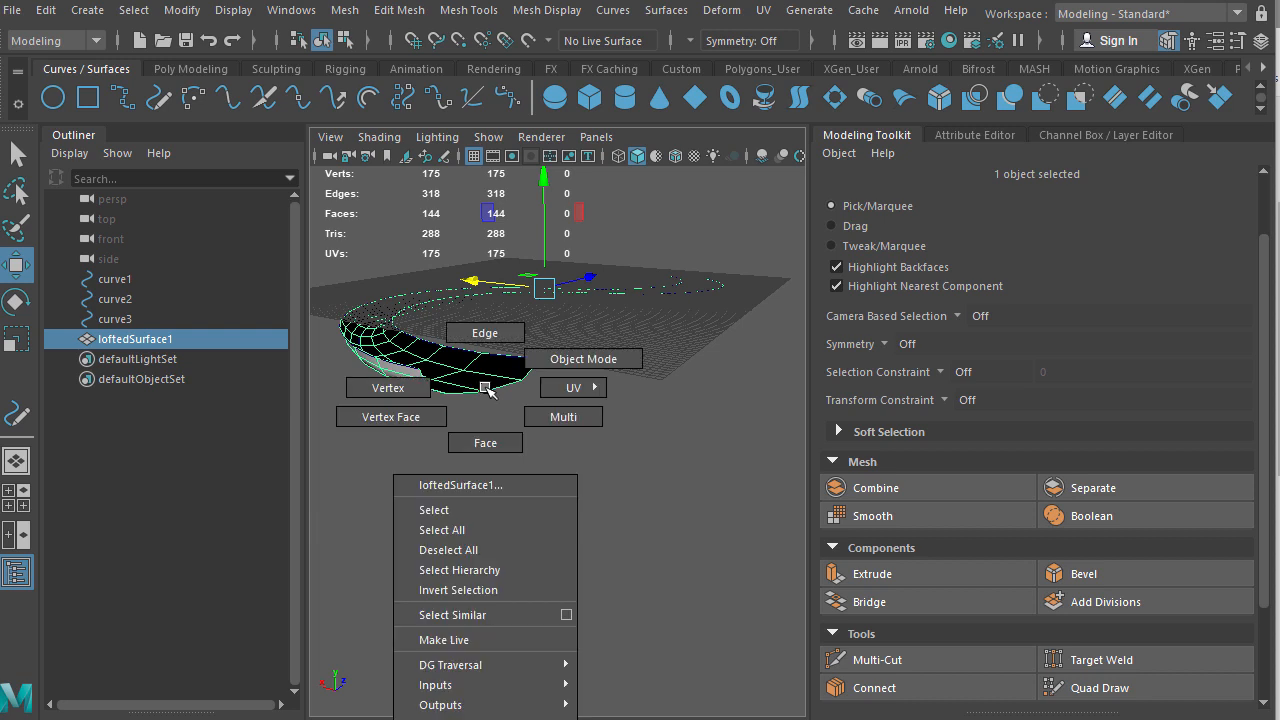
right_drag(487, 398, 480, 445)
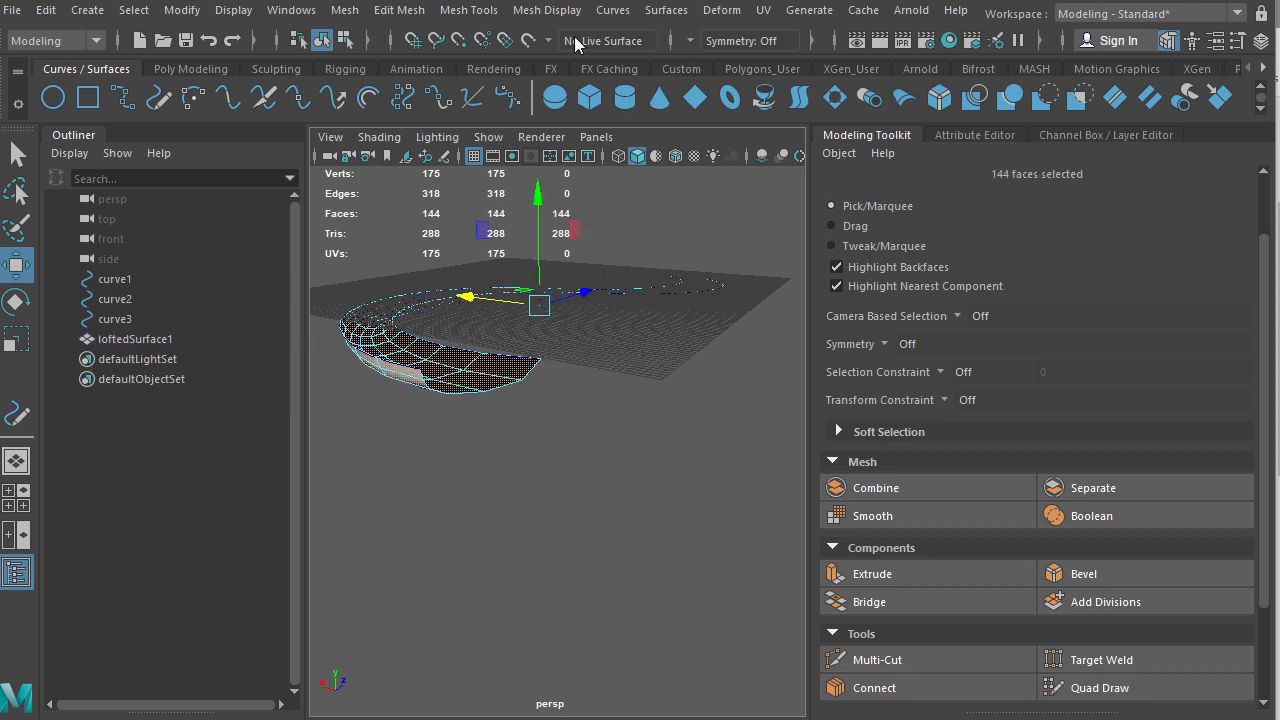
click(203, 70)
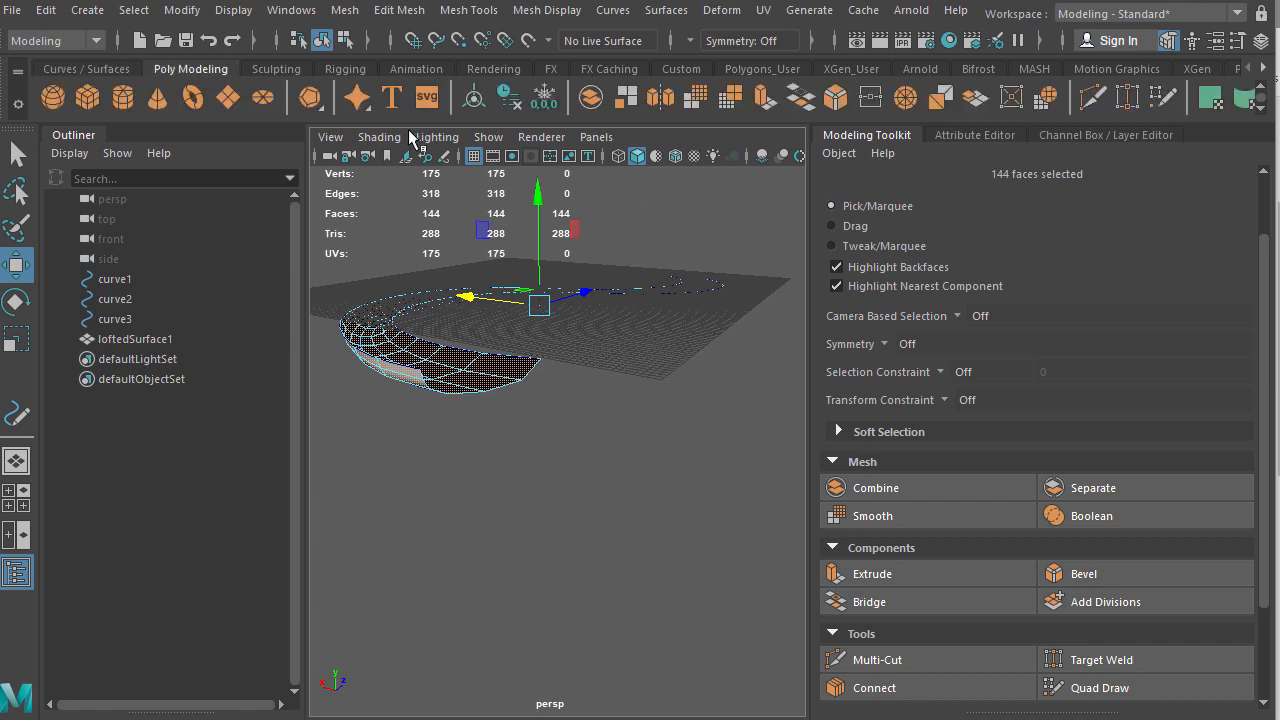
click(765, 97)
alt+drag(400, 410, 465, 520)
mouse_move(444, 447)
mouse_down()
mouse_move(456, 454)
mouse_move(426, 443)
mouse_up()
scroll(430, 443, down, 4)
alt+drag(523, 440, 566, 363)
right_drag(565, 362, 656, 350)
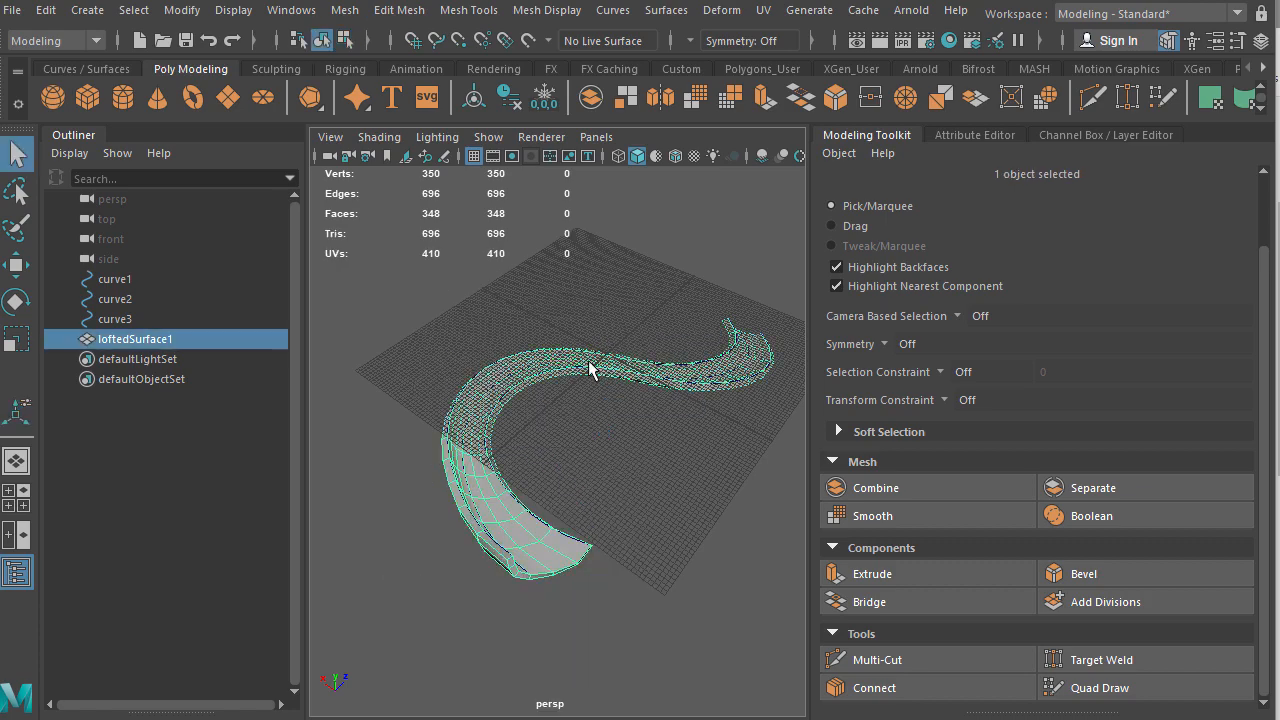
Step: Add a nonlinear Bend deformer to the thickened track surface
alt+drag(589, 362, 717, 363)
alt+right_drag(566, 368, 683, 390)
alt+drag(683, 390, 582, 372)
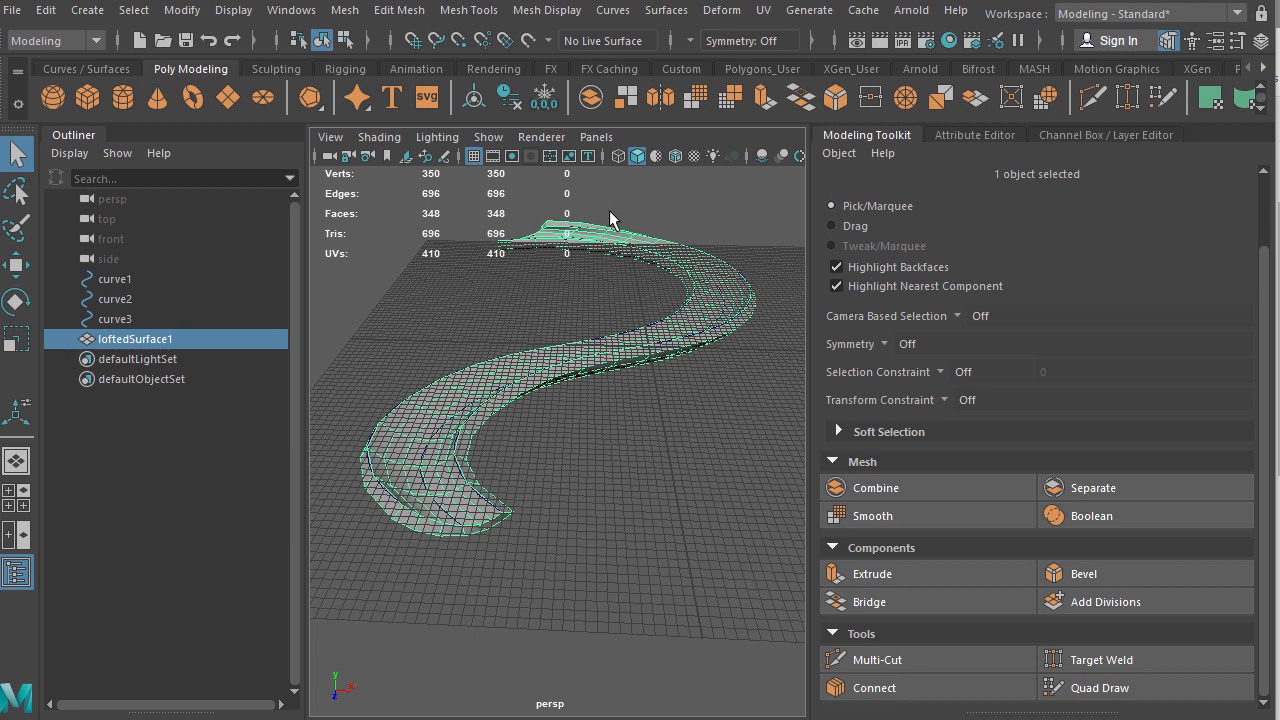
click(722, 14)
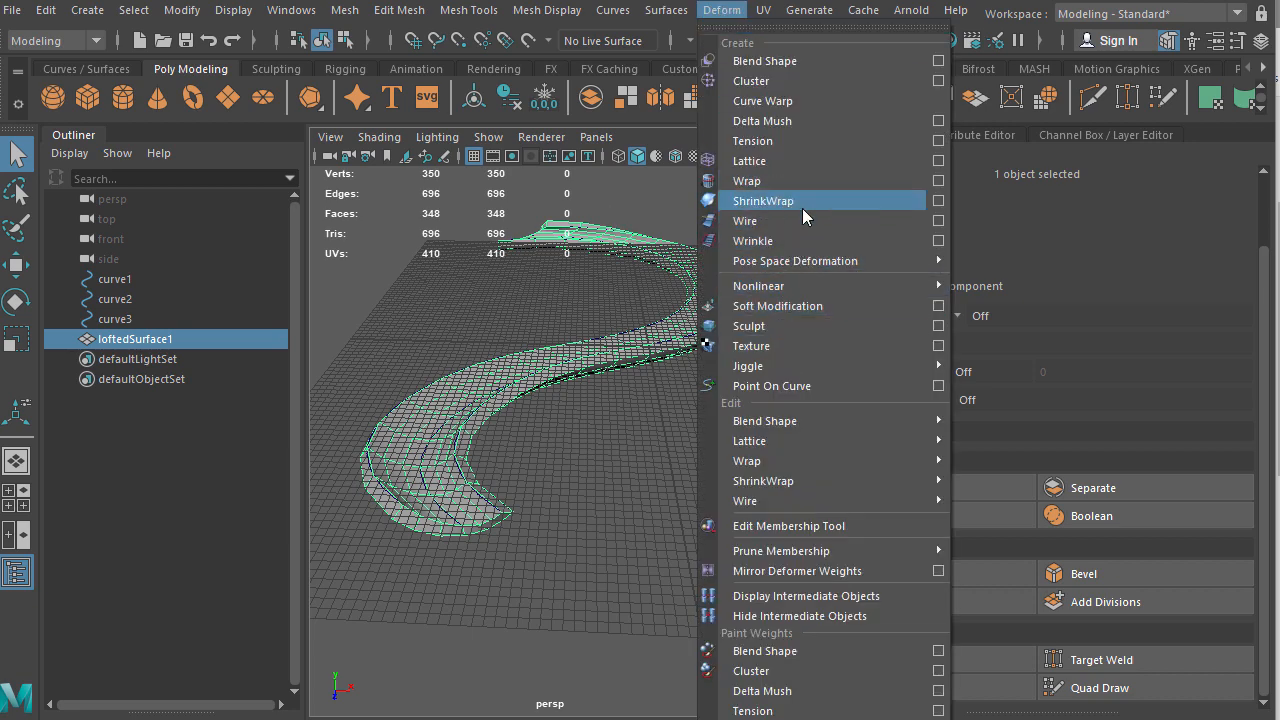
mouse_move(800, 290)
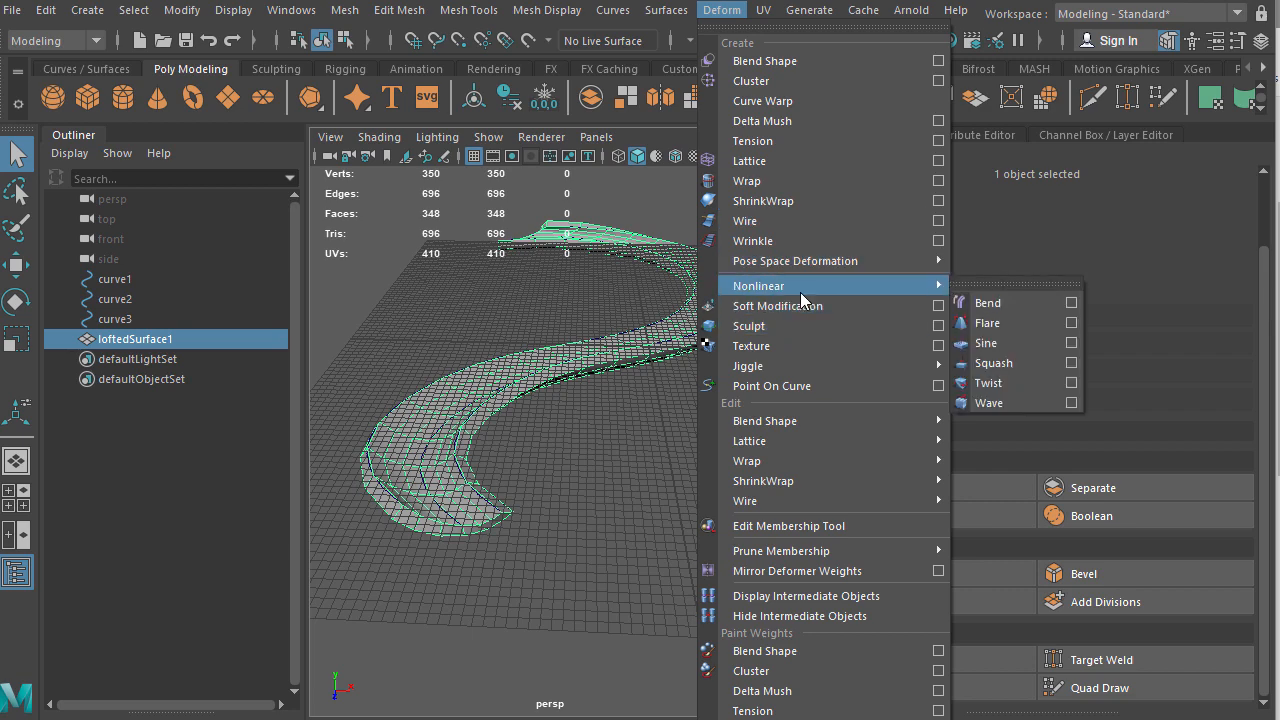
click(1004, 304)
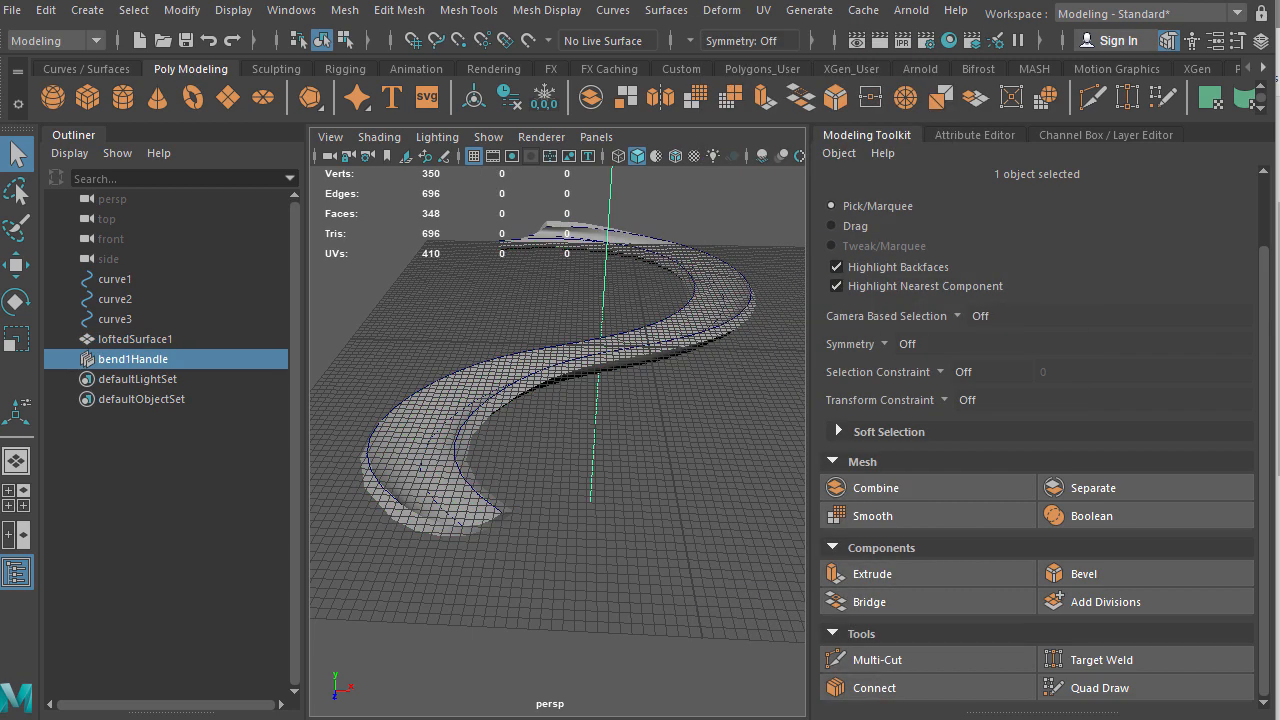
Step: Rotate the bend handle to lie along the track, to about -61 in X, 2 in Y and -96 in Z
scroll(634, 273, down, 5)
scroll(634, 272, up, 3)
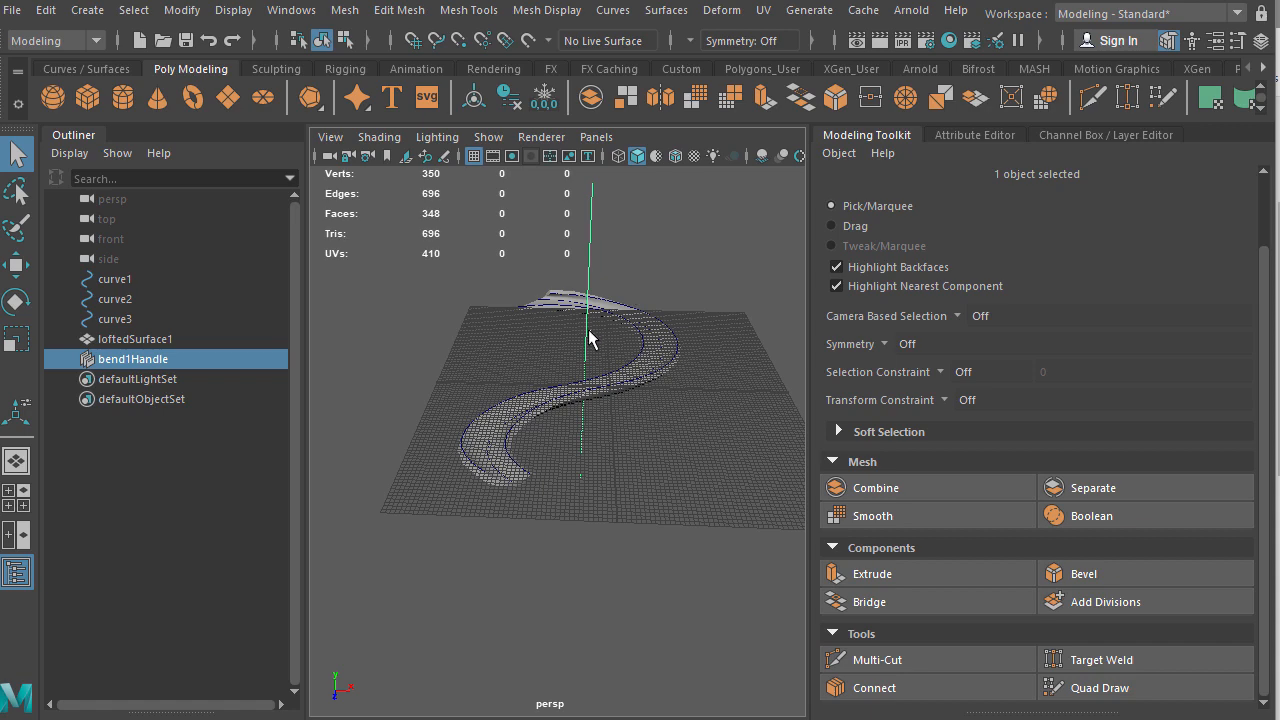
key(e)
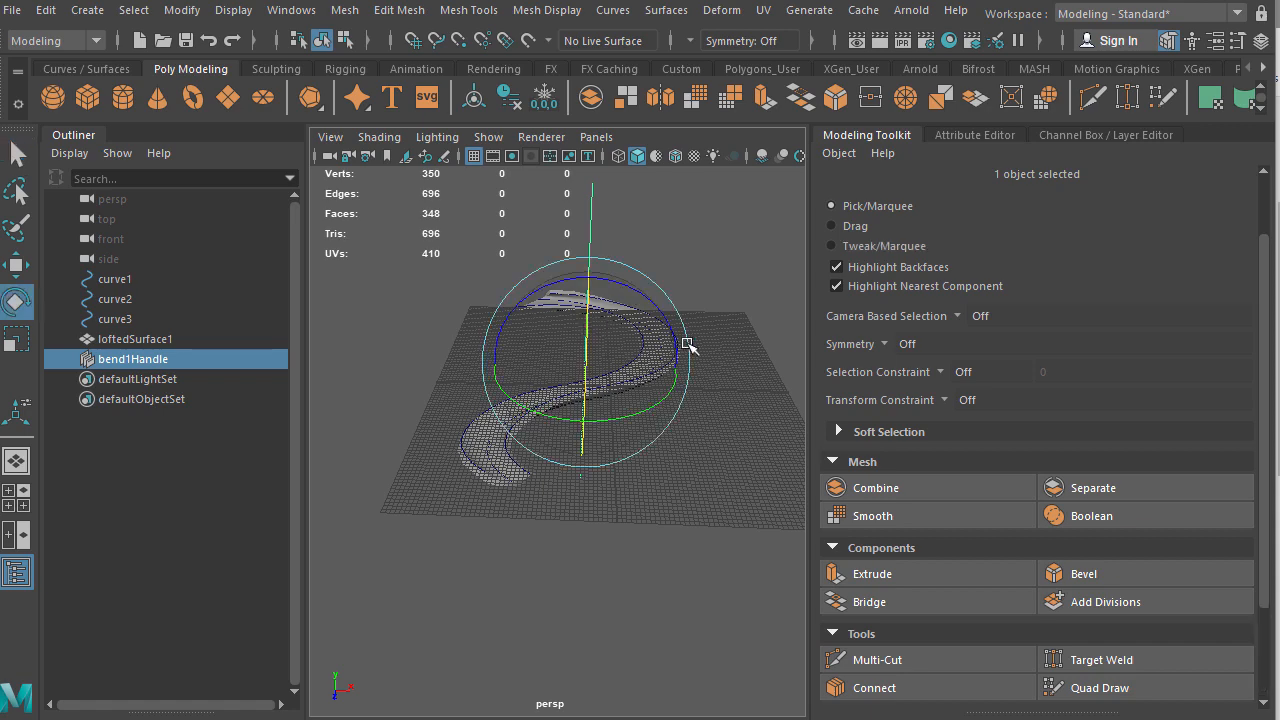
alt+drag(686, 349, 538, 413)
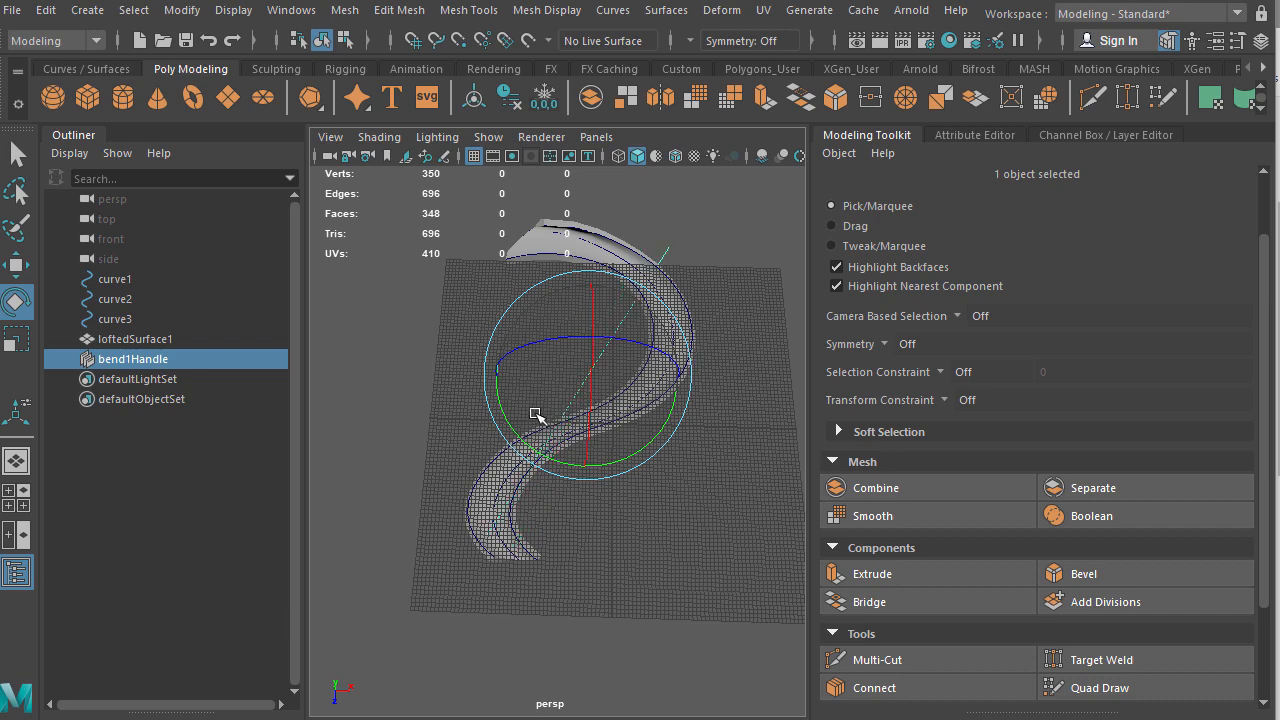
alt+drag(671, 463, 600, 387)
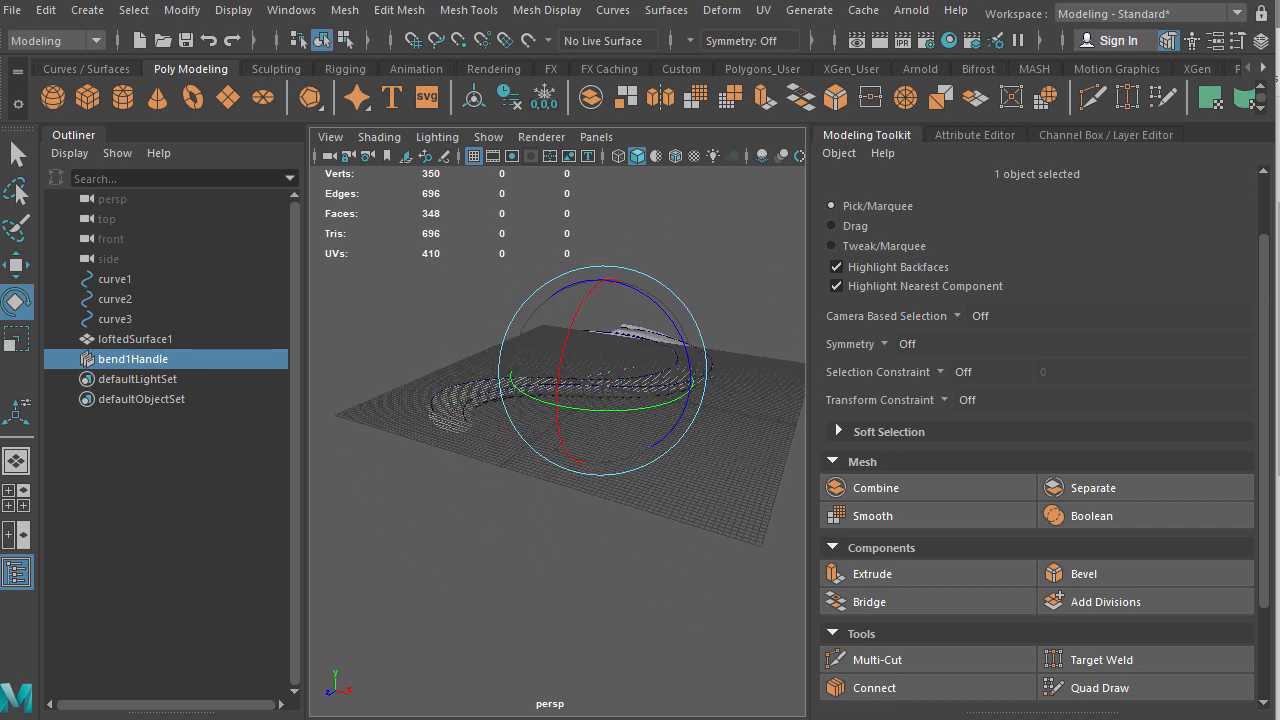
Step: Set the bend deformer's Curvature to about -41.25 in the Channel Box to curve the track vertically
click(1262, 40)
click(1043, 434)
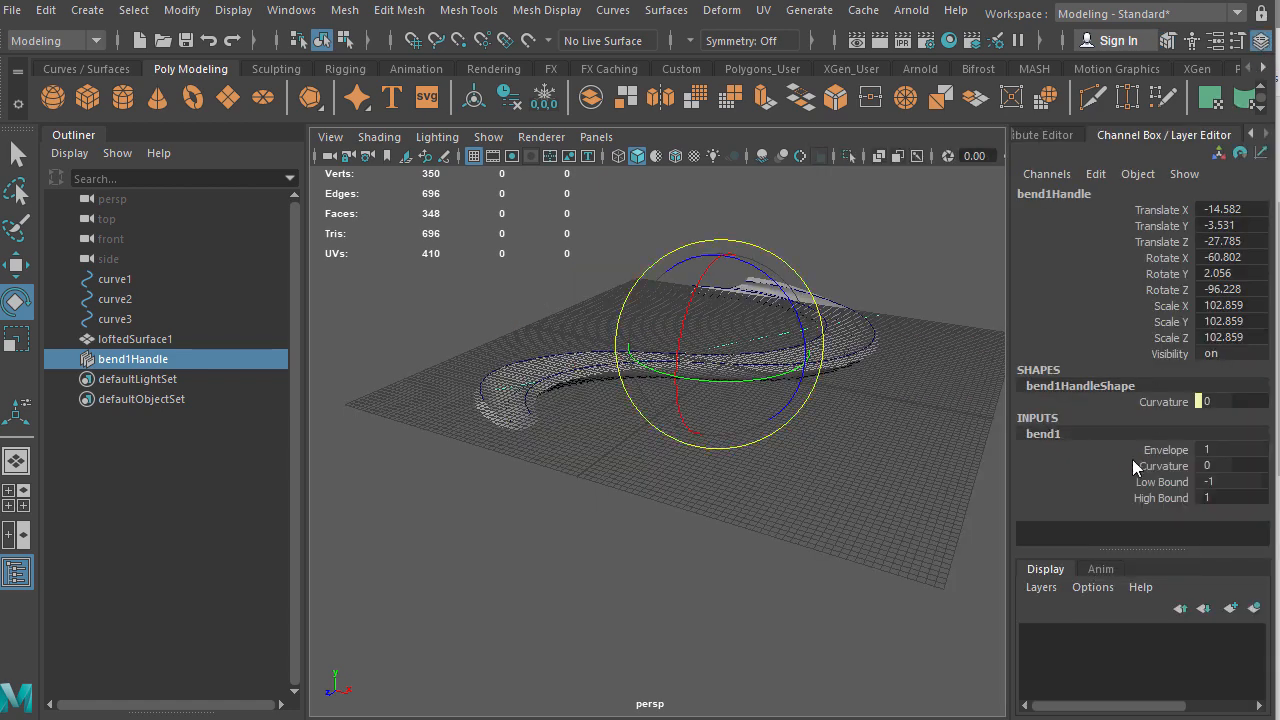
click(1162, 467)
middle_drag(806, 457, 764, 456)
alt+drag(766, 456, 1123, 469)
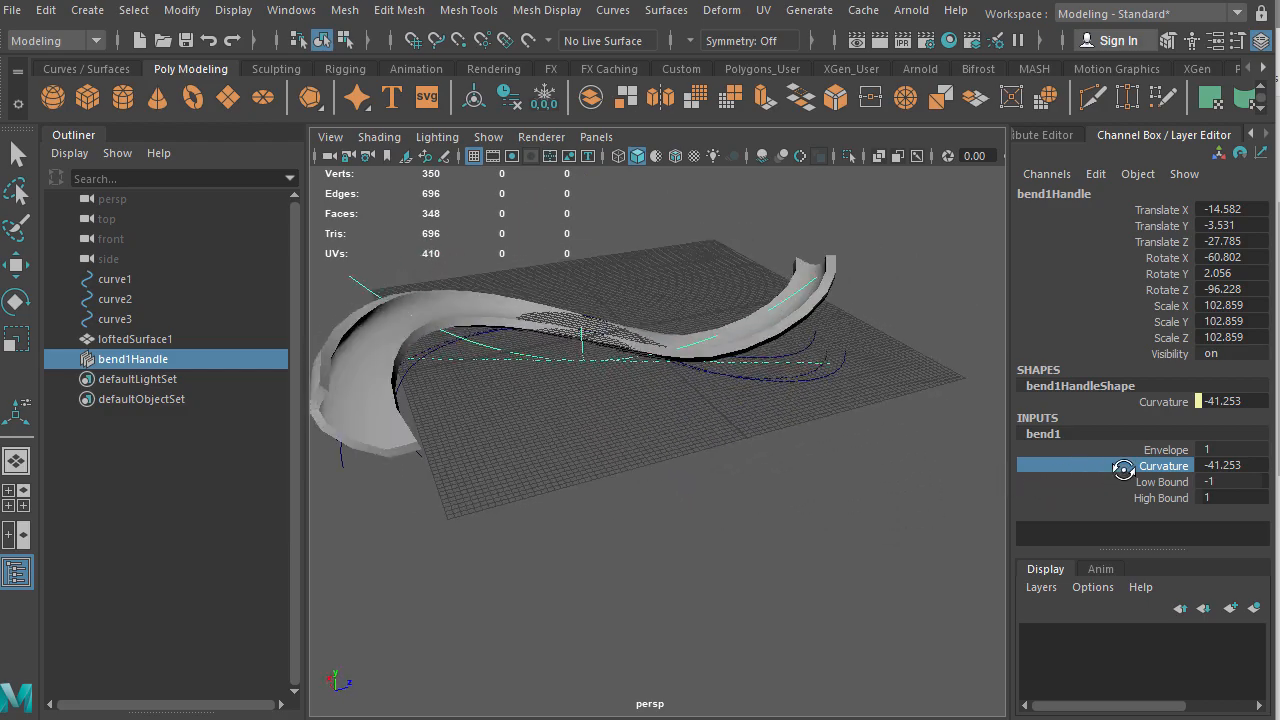
Step: Select the bent track surface and examine its shape from several angles
alt+drag(805, 430, 560, 352)
click(606, 330)
key(e)
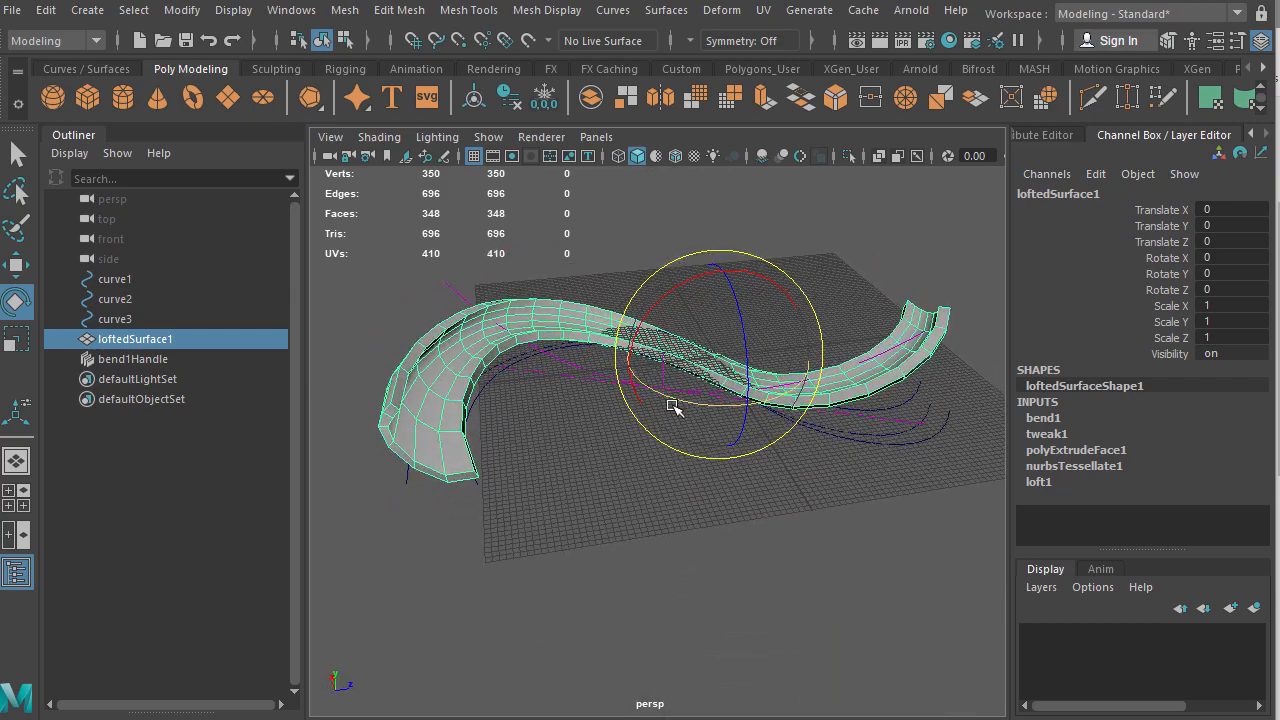
alt+drag(480, 350, 528, 377)
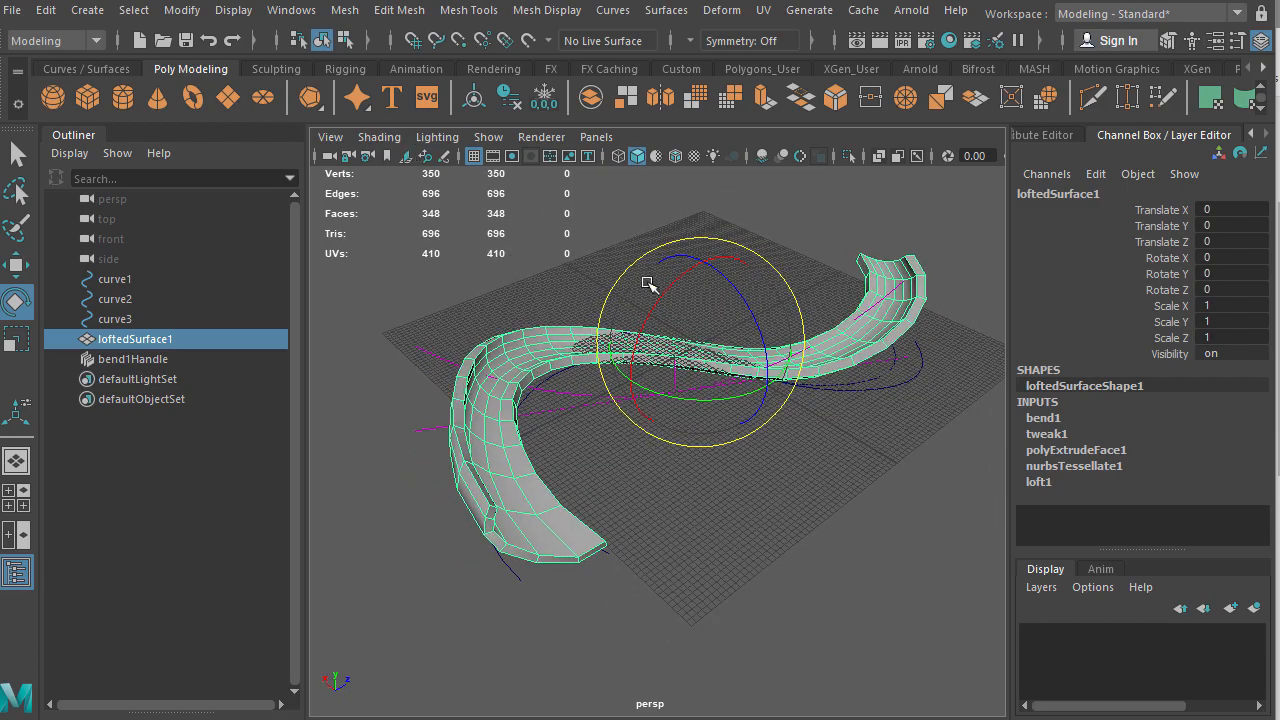
alt+drag(648, 283, 690, 430)
alt+drag(797, 420, 913, 418)
right_click(885, 393)
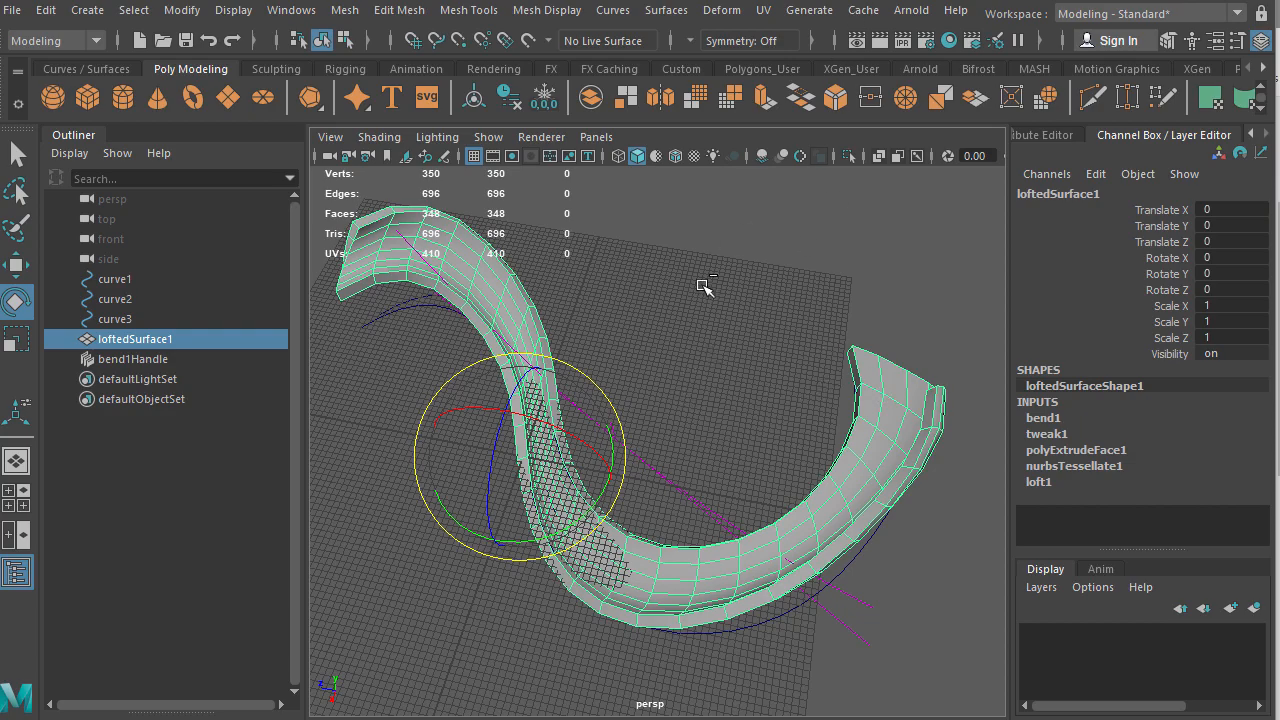
Step: Assign a new Blinn material to the bent track surface
key(ctrl+space)
alt+drag(686, 300, 634, 275)
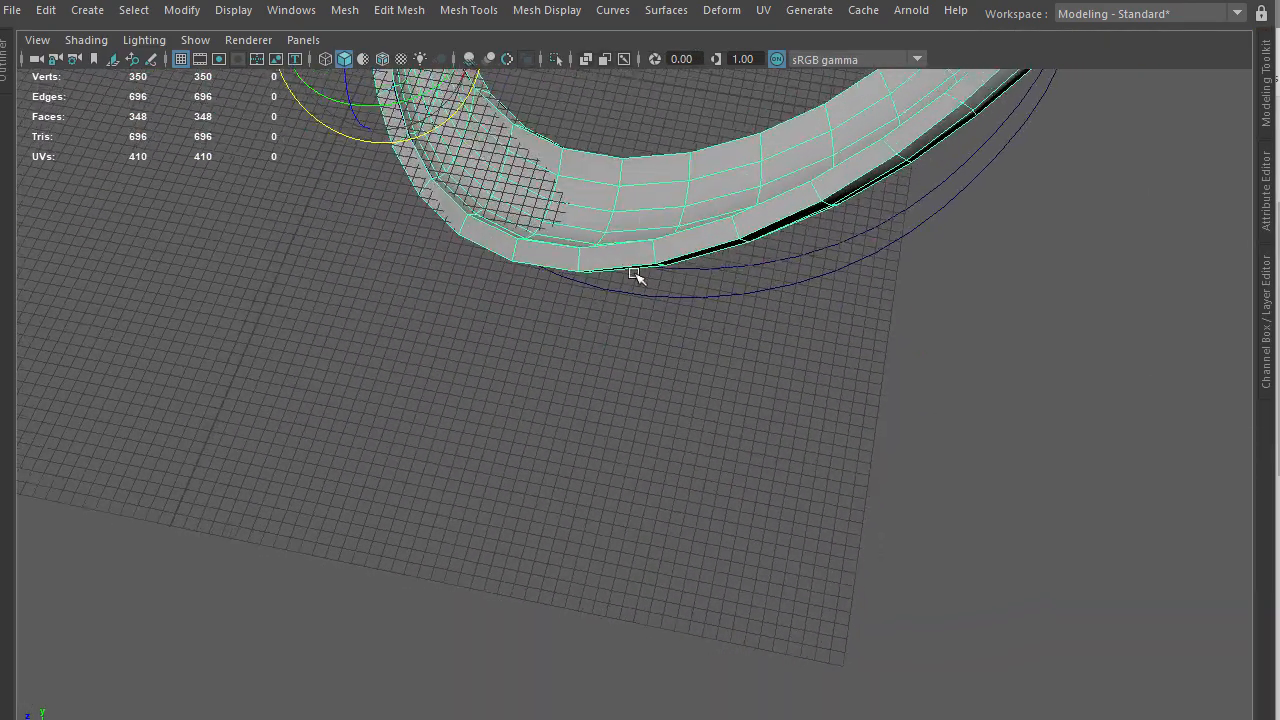
alt+middle_drag(634, 275, 626, 211)
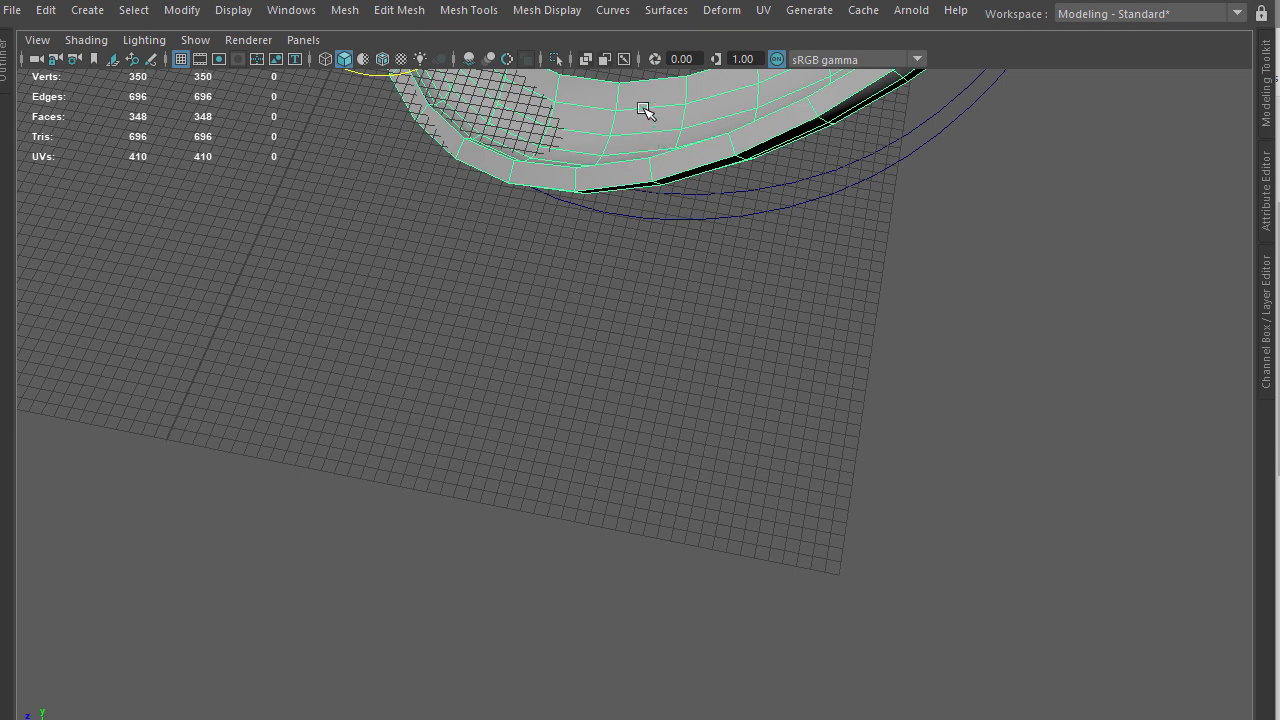
alt+middle_drag(651, 114, 648, 185)
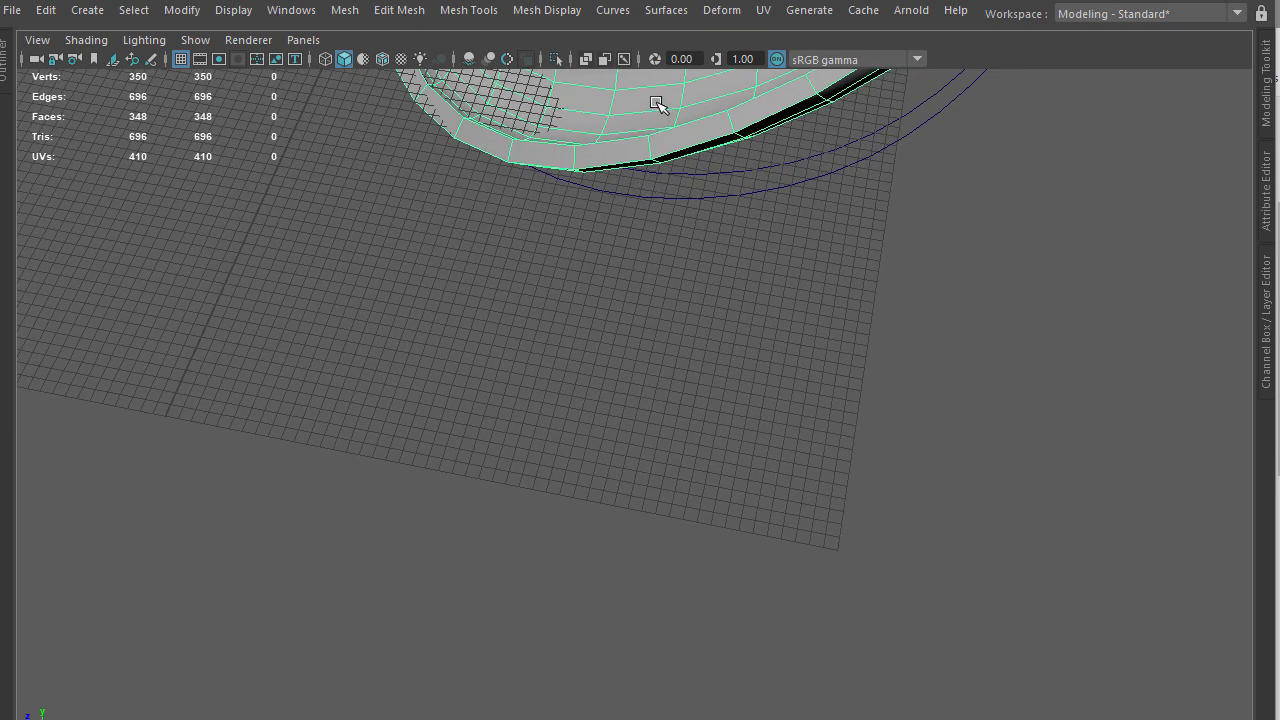
right_drag(657, 104, 661, 616)
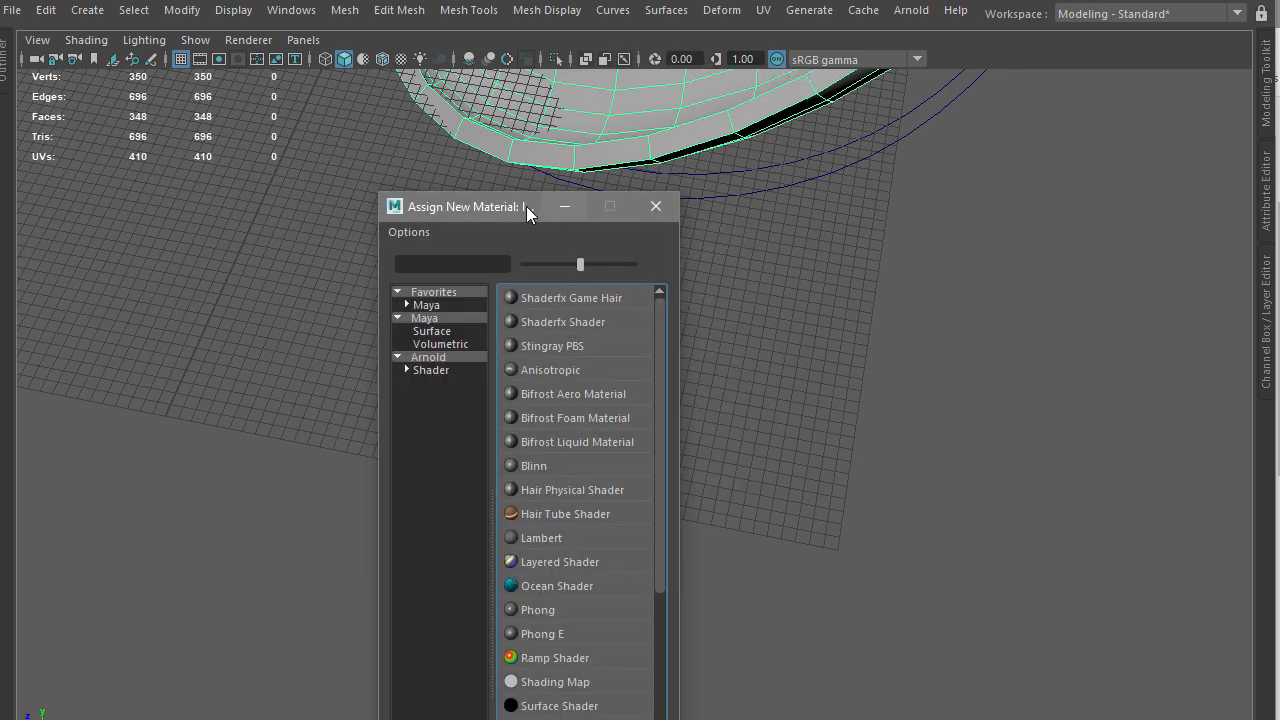
drag(486, 206, 318, 55)
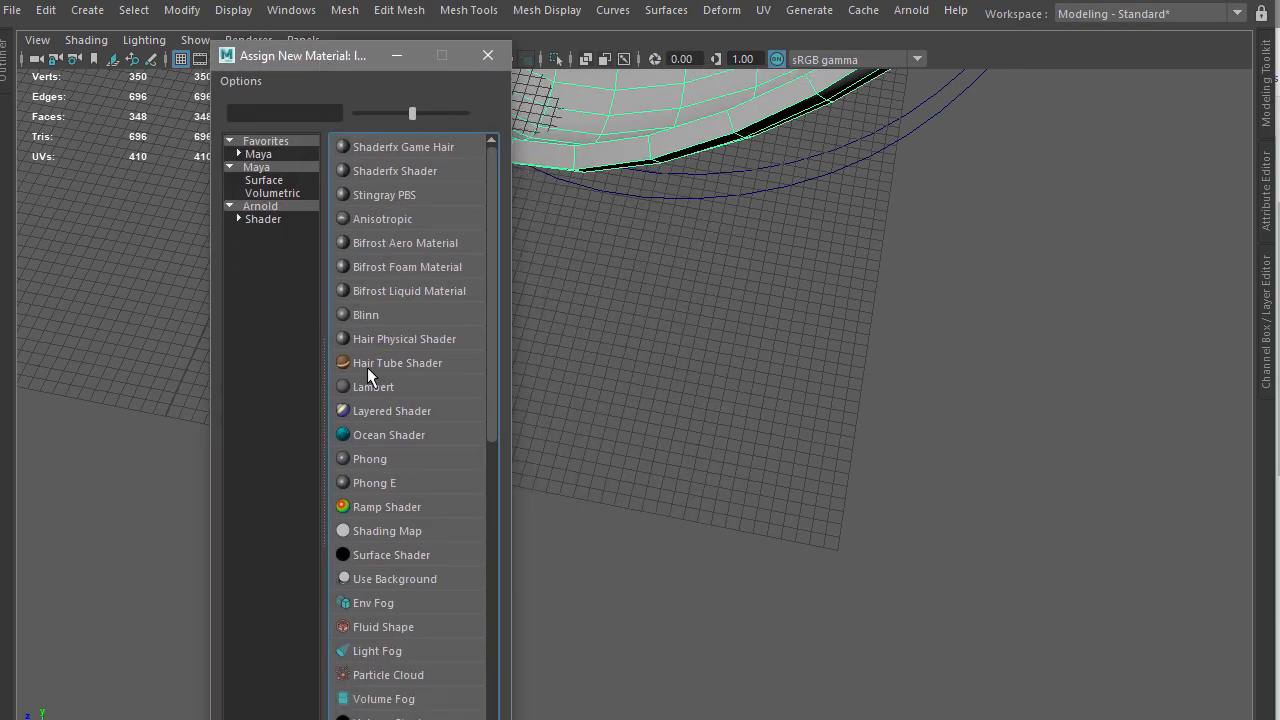
click(378, 318)
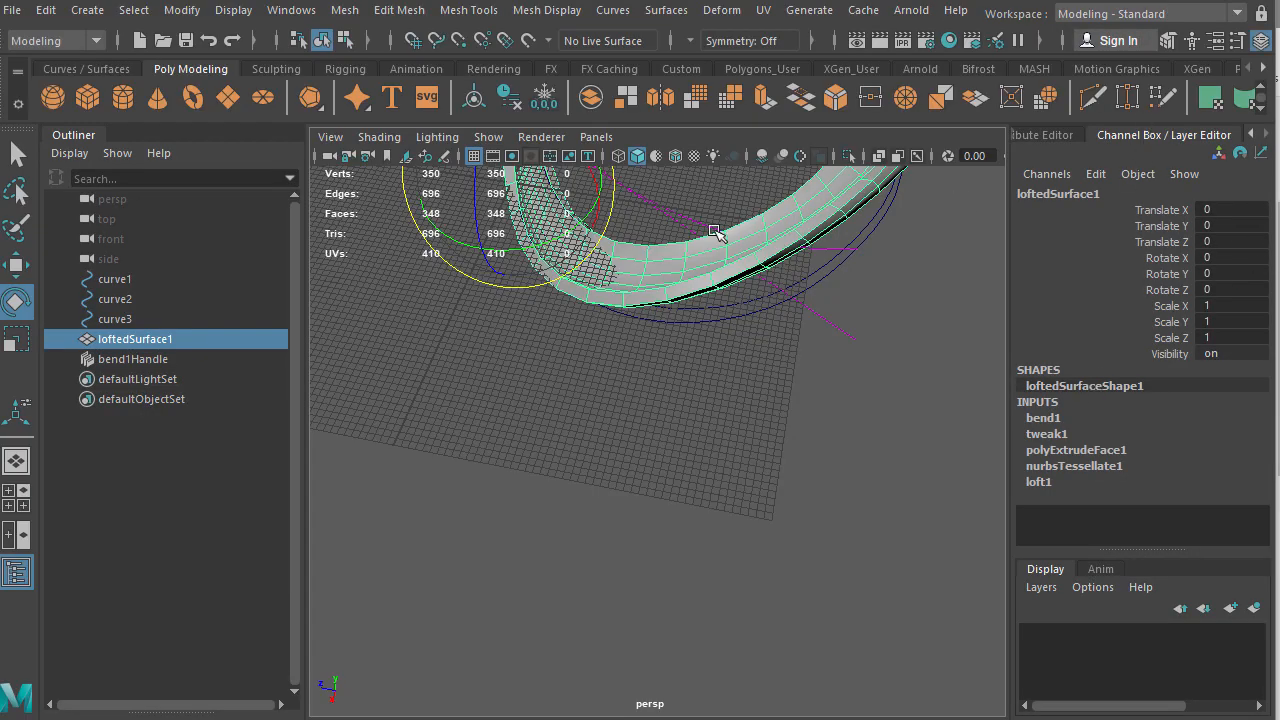
Step: Open the attributes of the track's new Blinn material and rename the material m_track
key(ctrl+a)
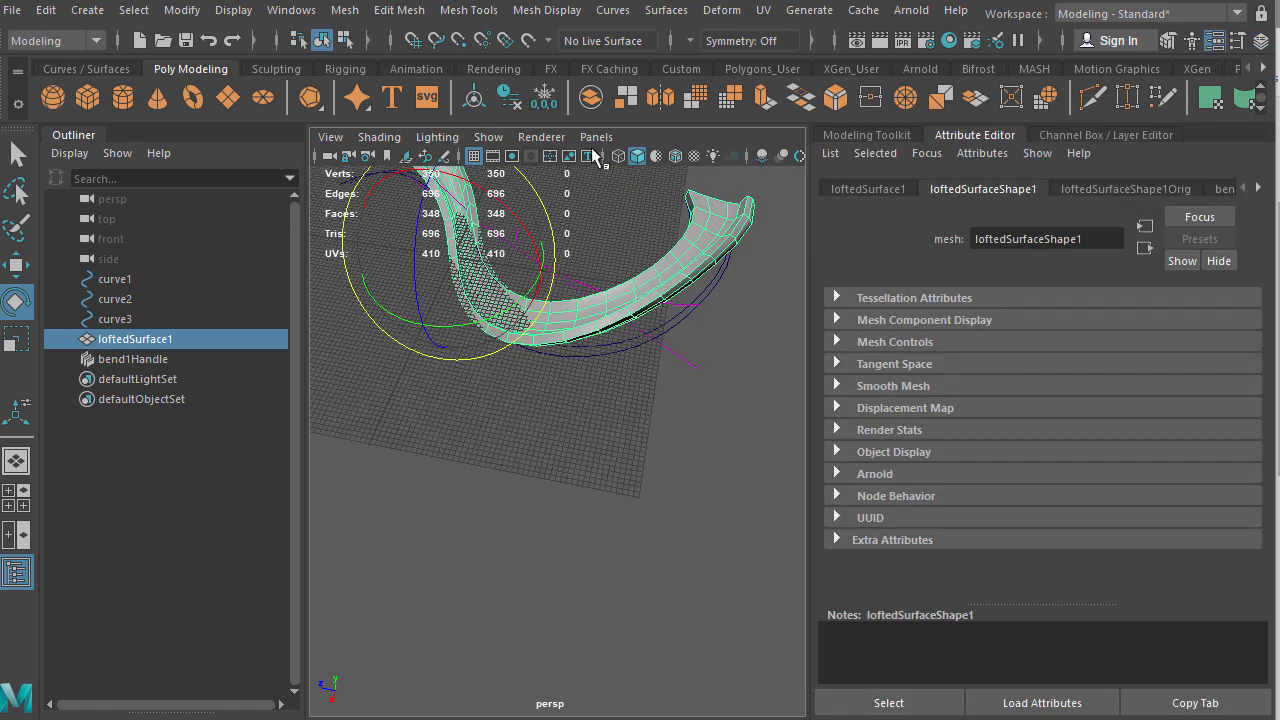
click(1259, 189)
click(1259, 189)
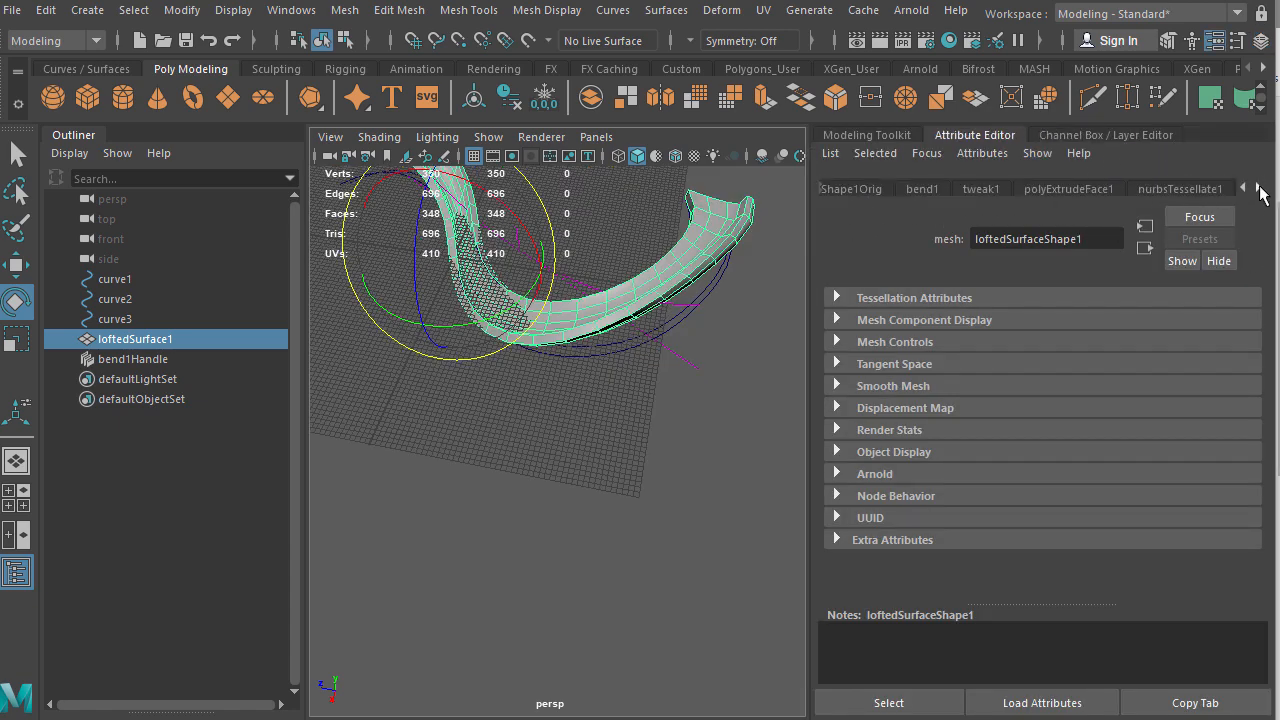
click(1259, 189)
click(1205, 190)
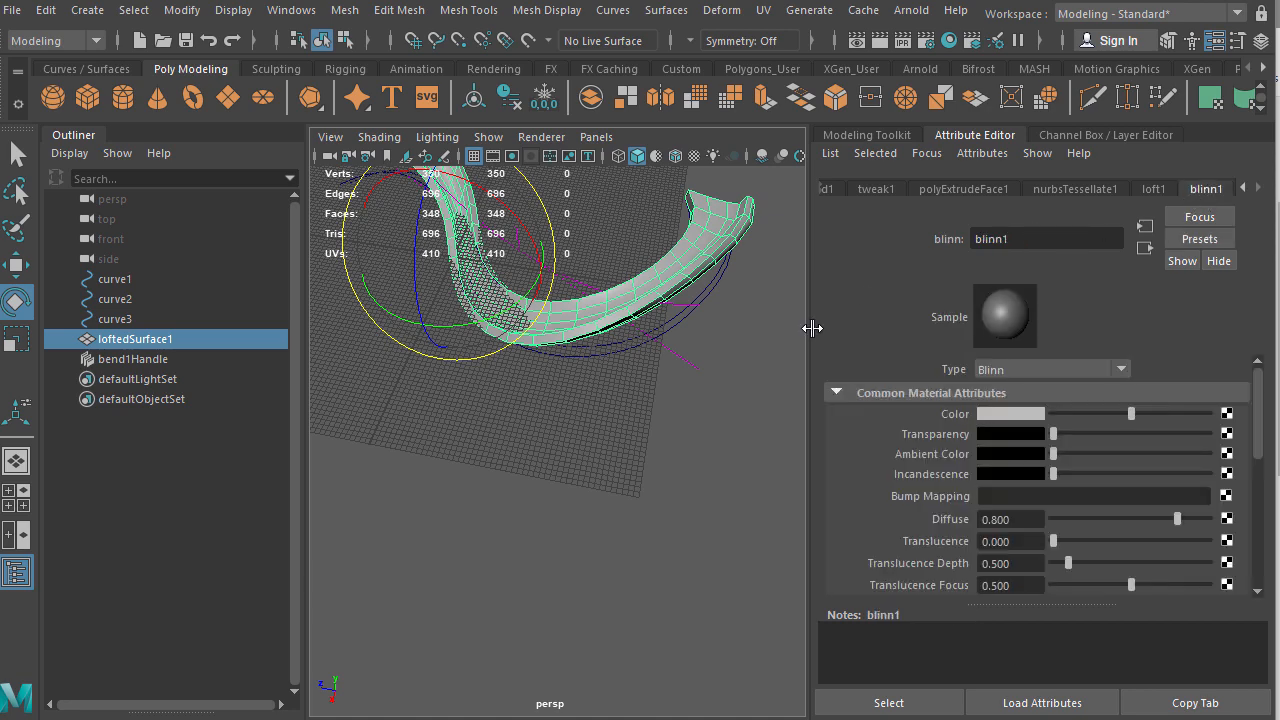
double_click(1031, 238)
text(m)
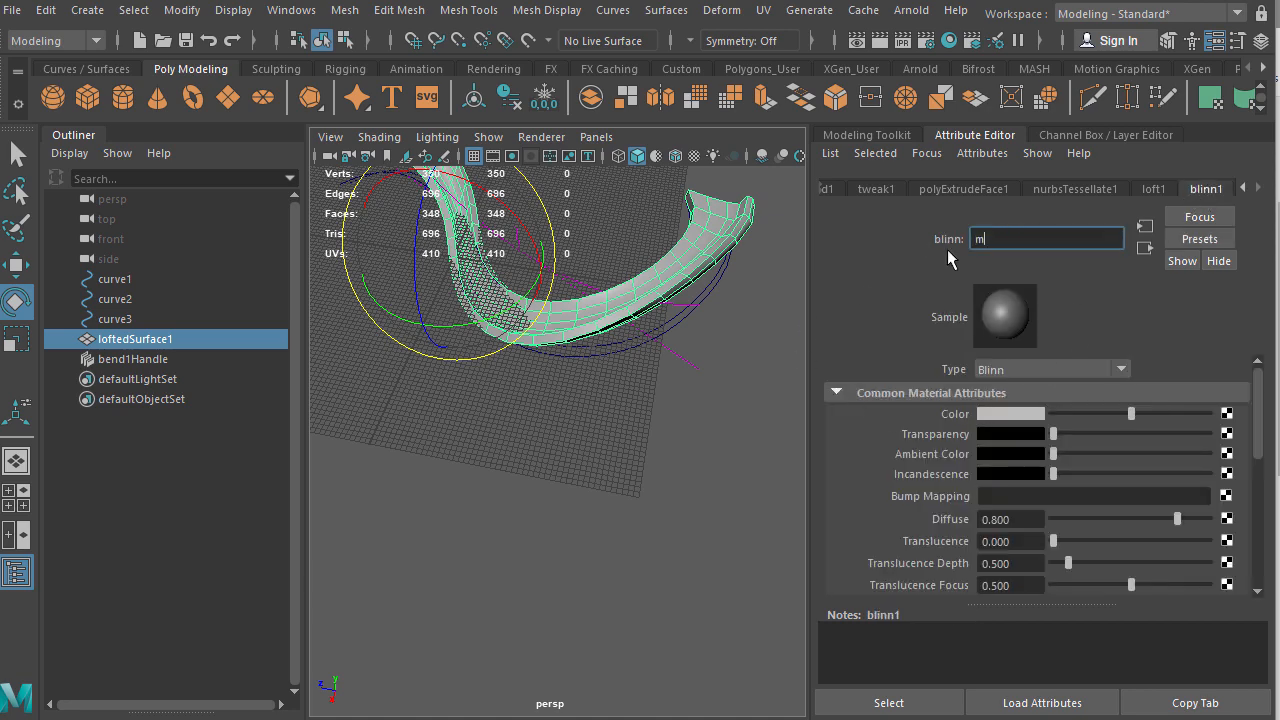
text(_track)
key(Return)
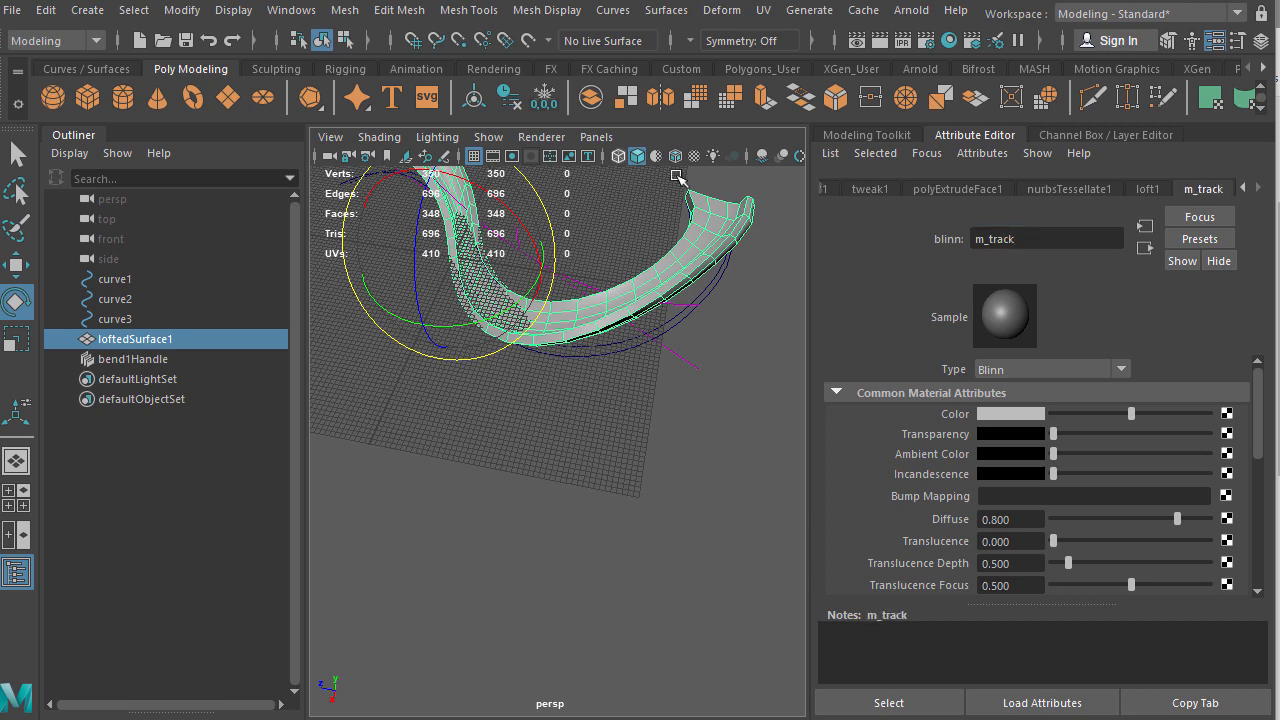
Step: Set the m_track material's Color to a fully saturated blue-violet and show materials with textured shading in the viewport
click(1008, 413)
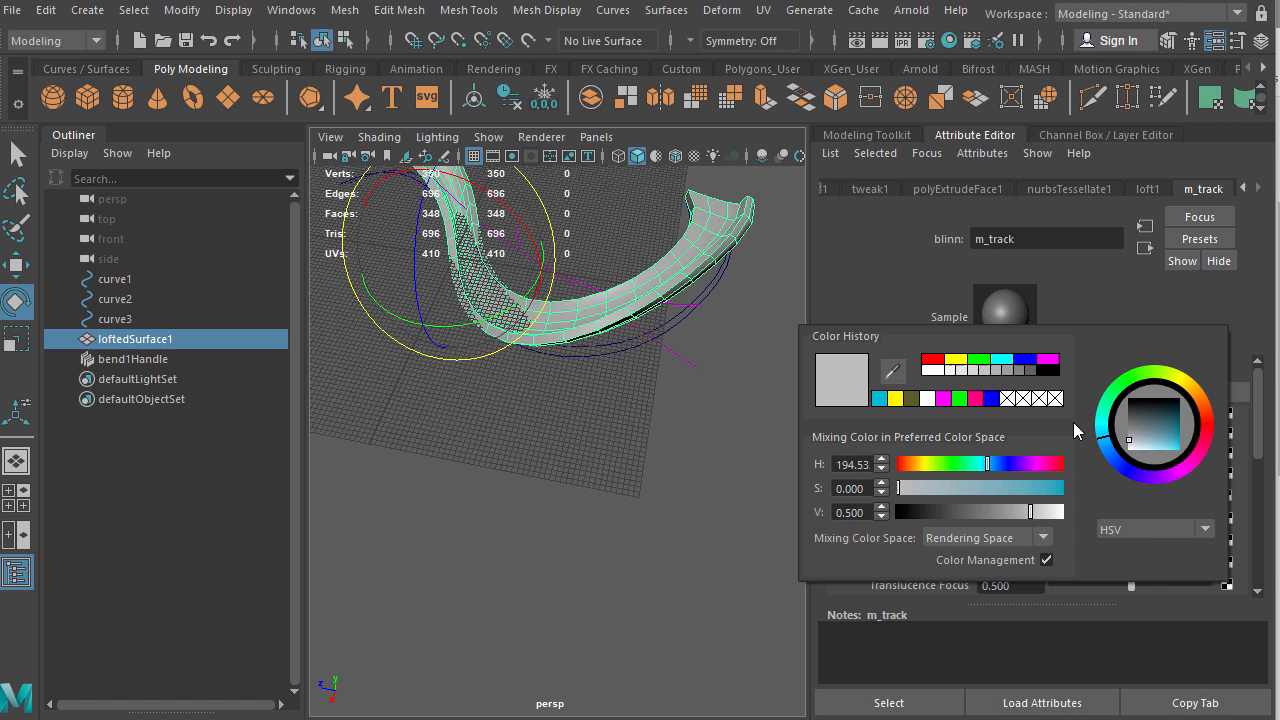
click(1008, 464)
drag(1040, 488, 1074, 492)
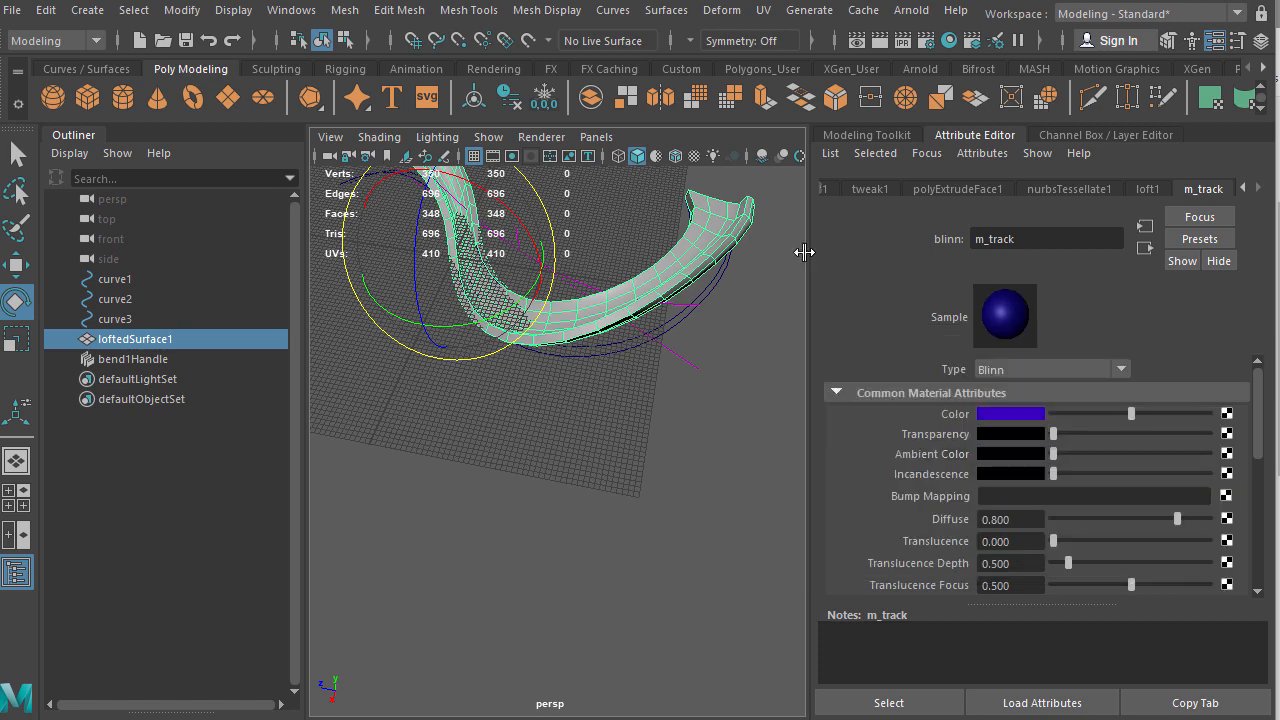
key(6)
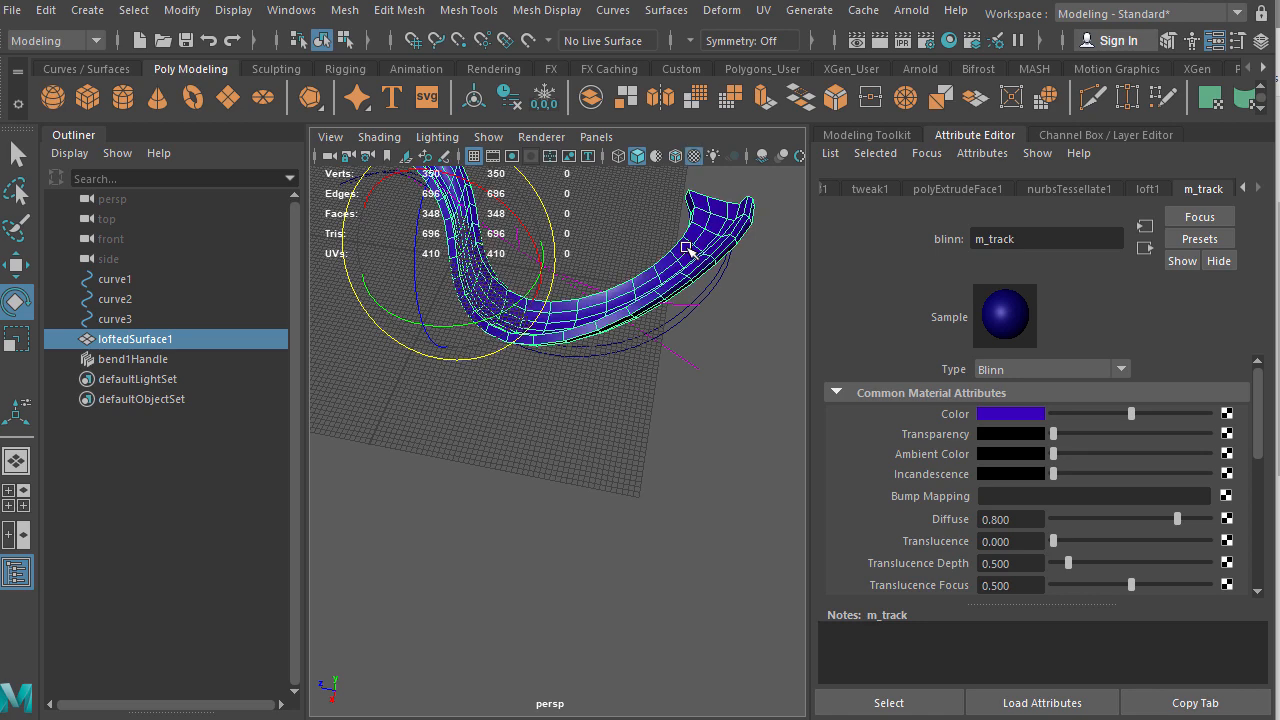
Step: Delete the track surface's construction history to bake in the bend and remove its deformer handle
alt+drag(634, 263, 671, 351)
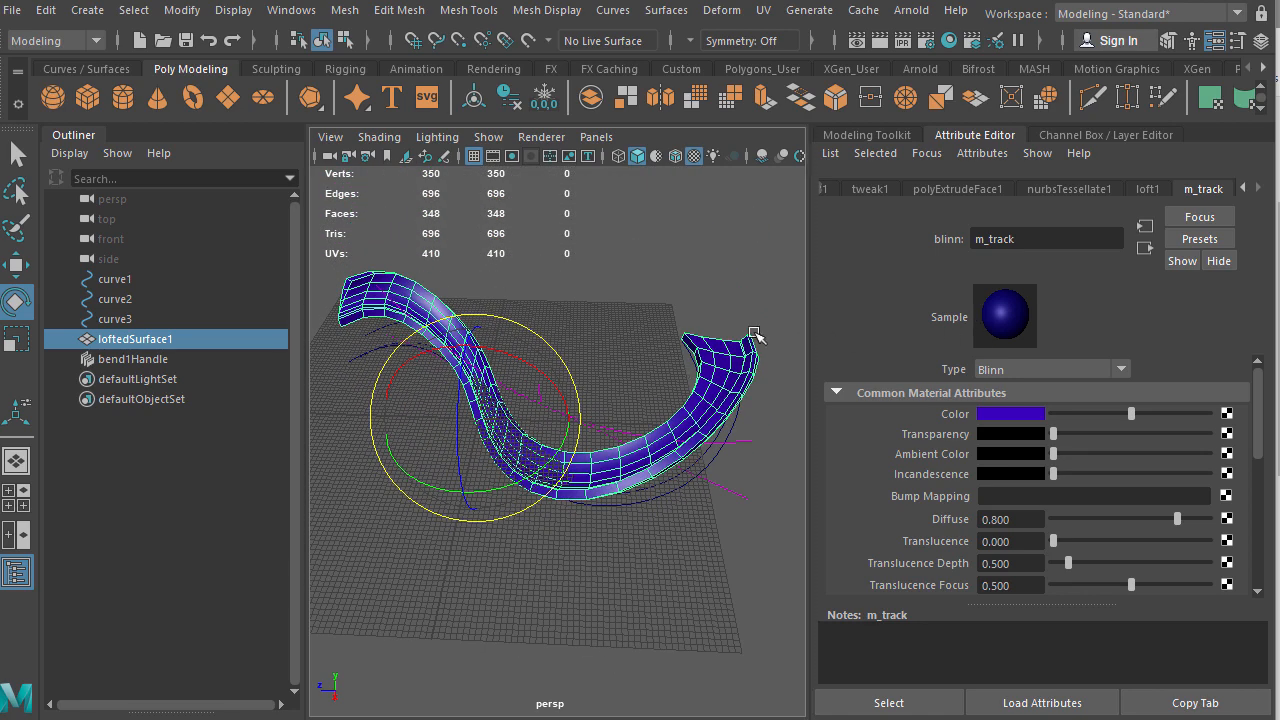
click(645, 306)
alt+drag(645, 306, 638, 358)
click(580, 323)
alt+right_drag(638, 358, 586, 342)
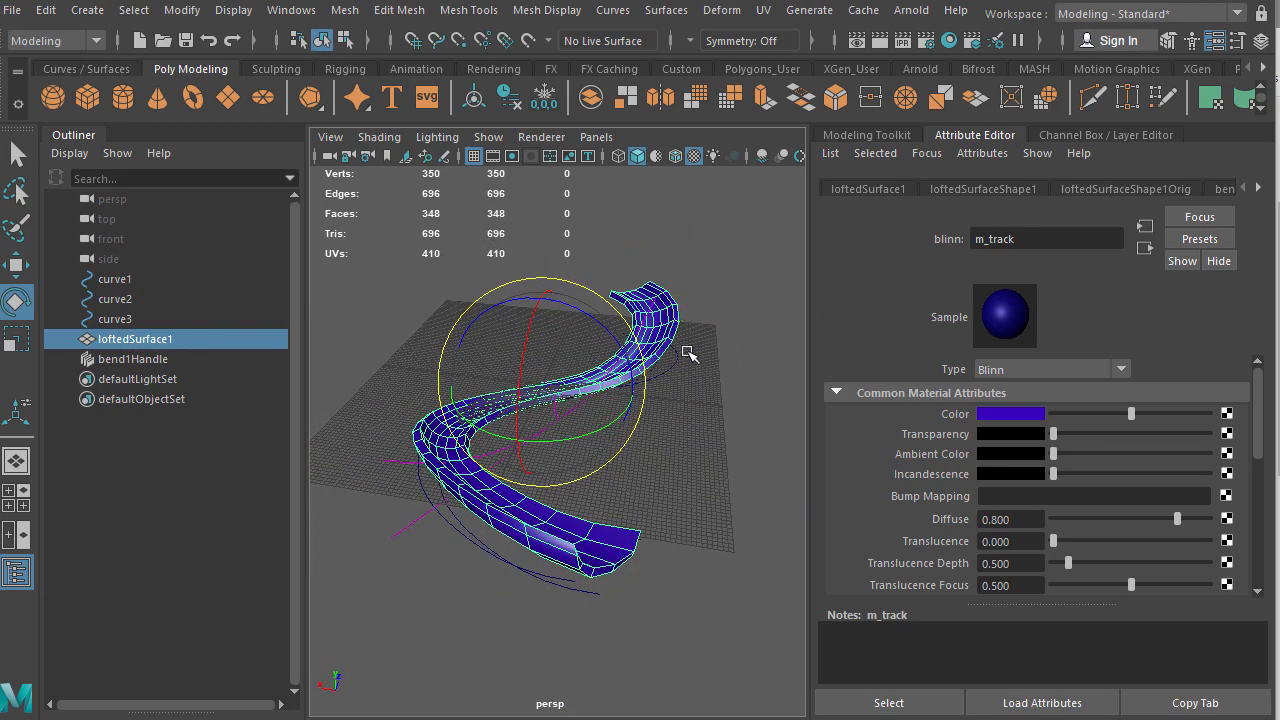
click(510, 103)
alt+drag(610, 240, 537, 250)
click(13, 11)
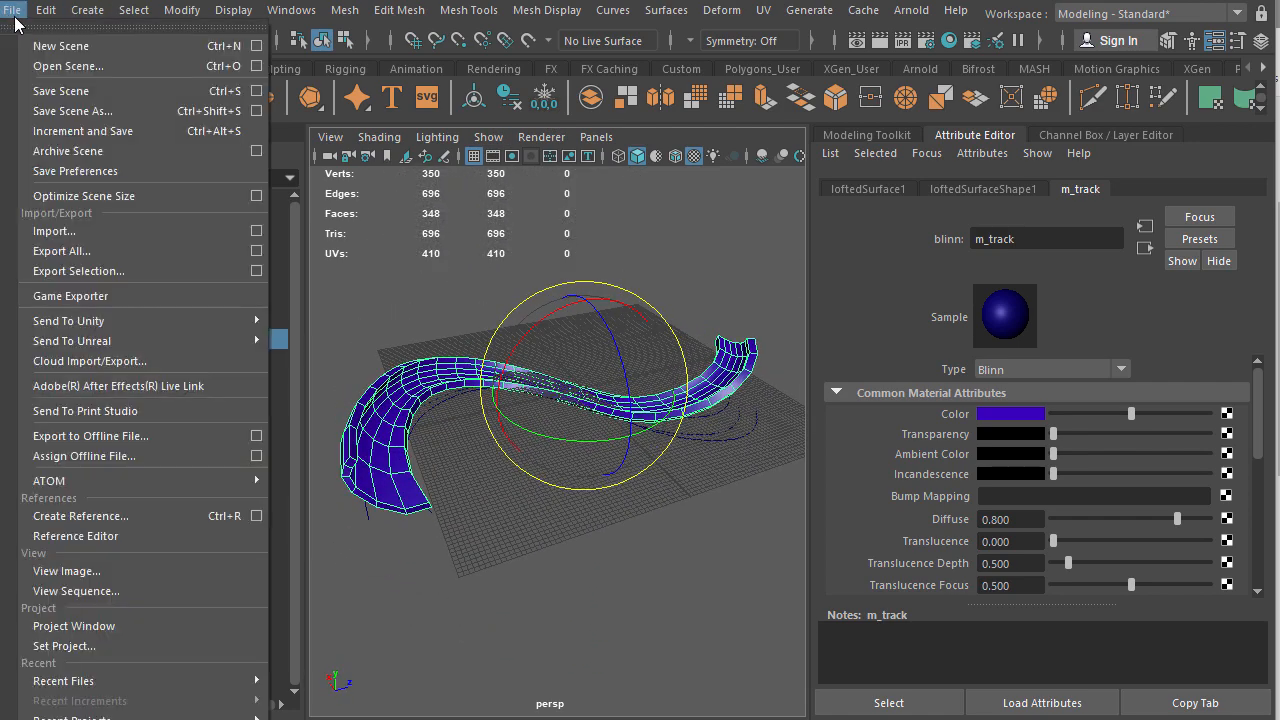
click(111, 272)
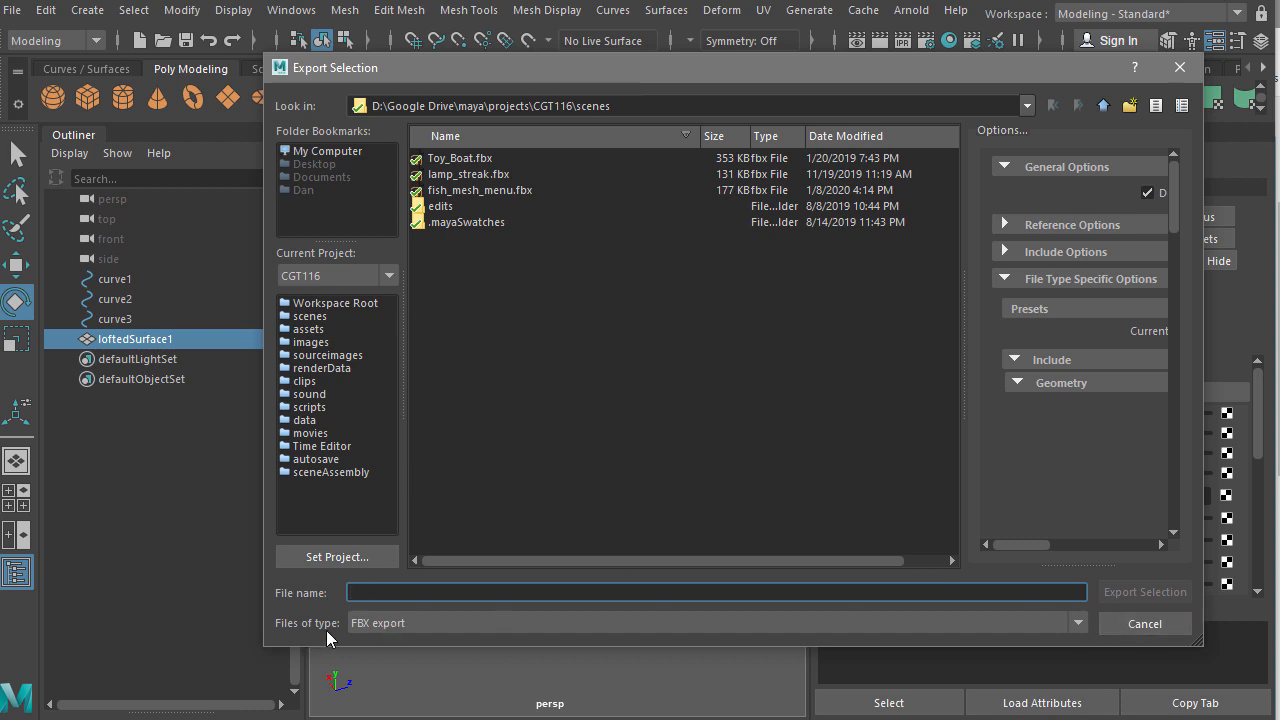
click(1145, 623)
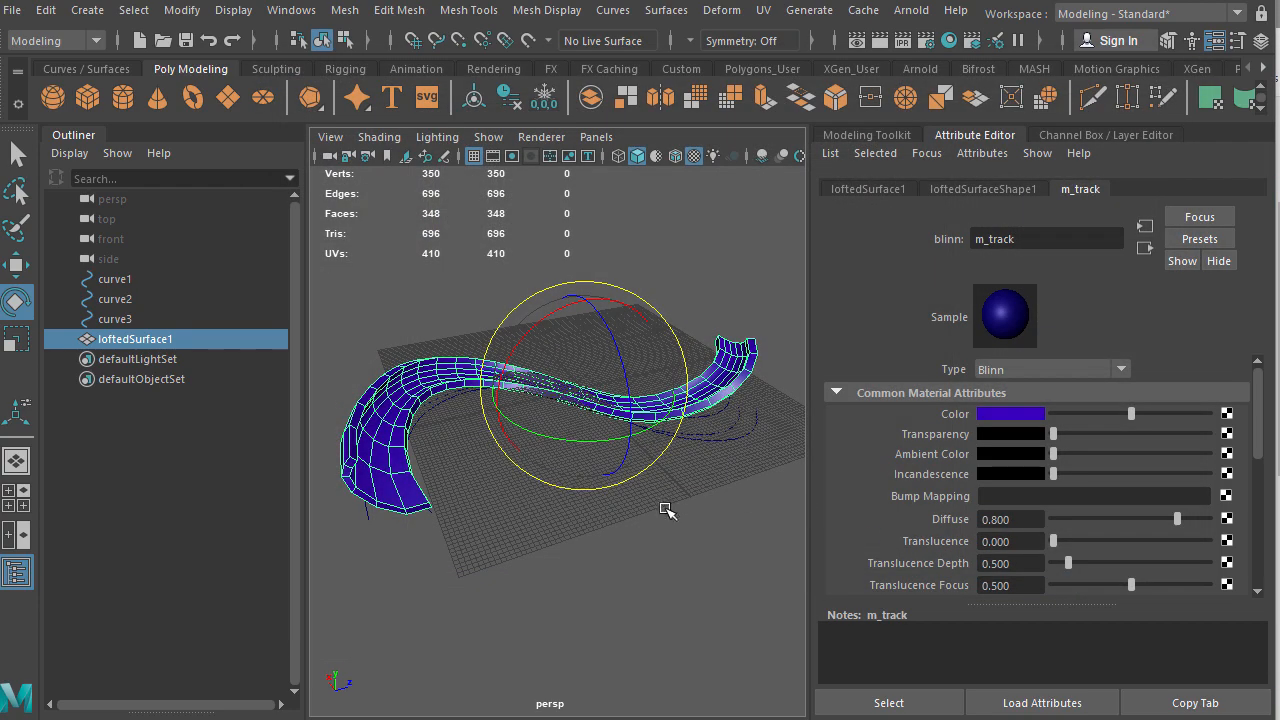
Step: Select the outermost ring of faces at the near end of the track, together with its end-cap faces
alt+drag(668, 509, 682, 536)
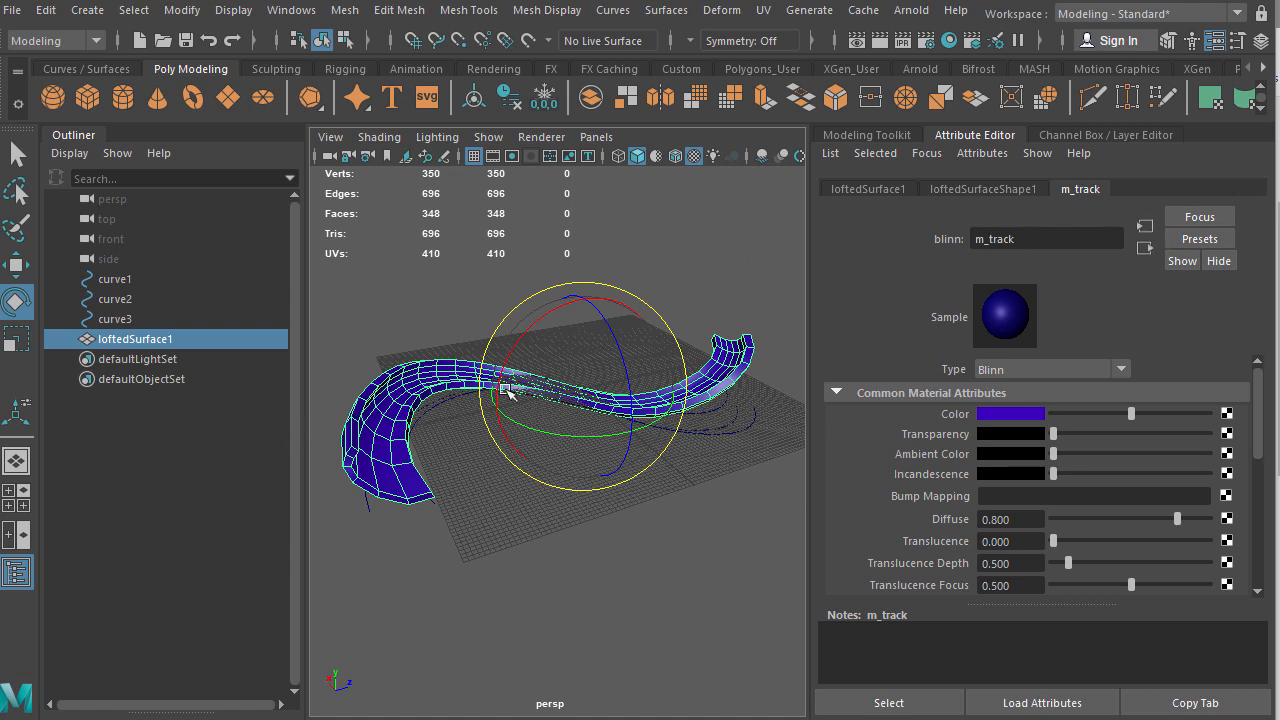
alt+middle_drag(449, 460, 510, 462)
scroll(510, 462, up, 3)
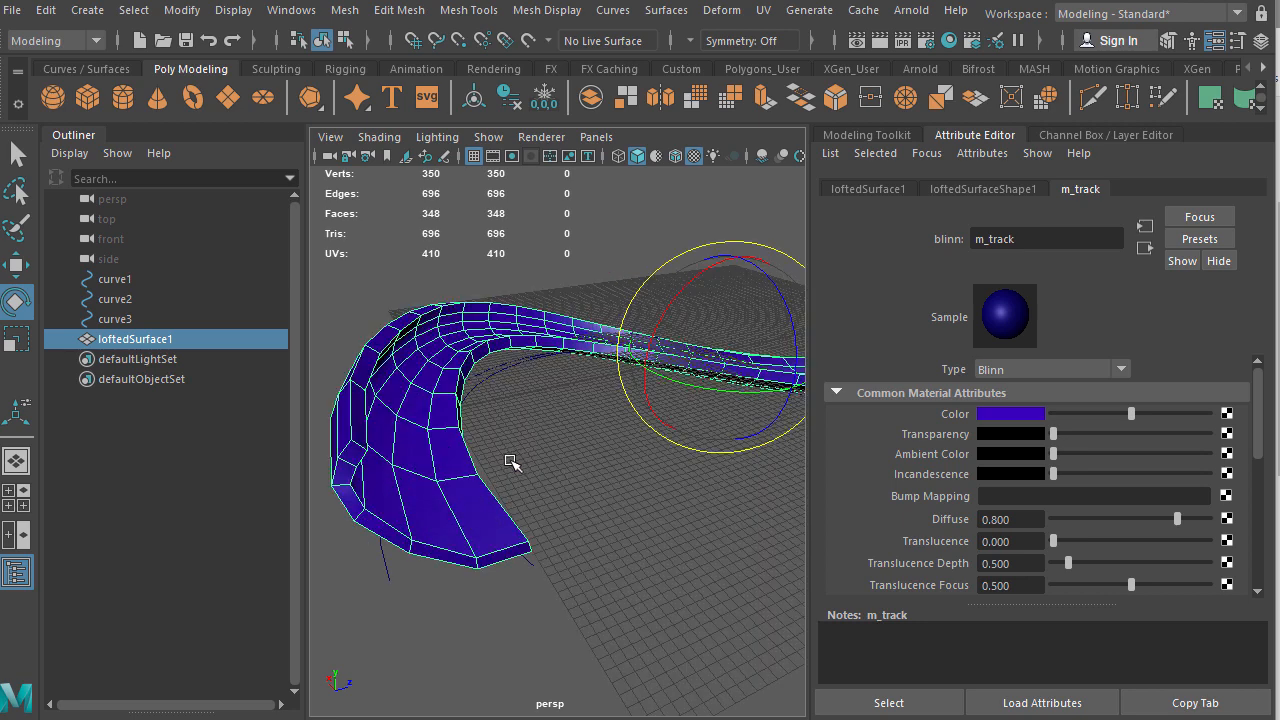
right_drag(463, 518, 455, 475)
click(471, 521)
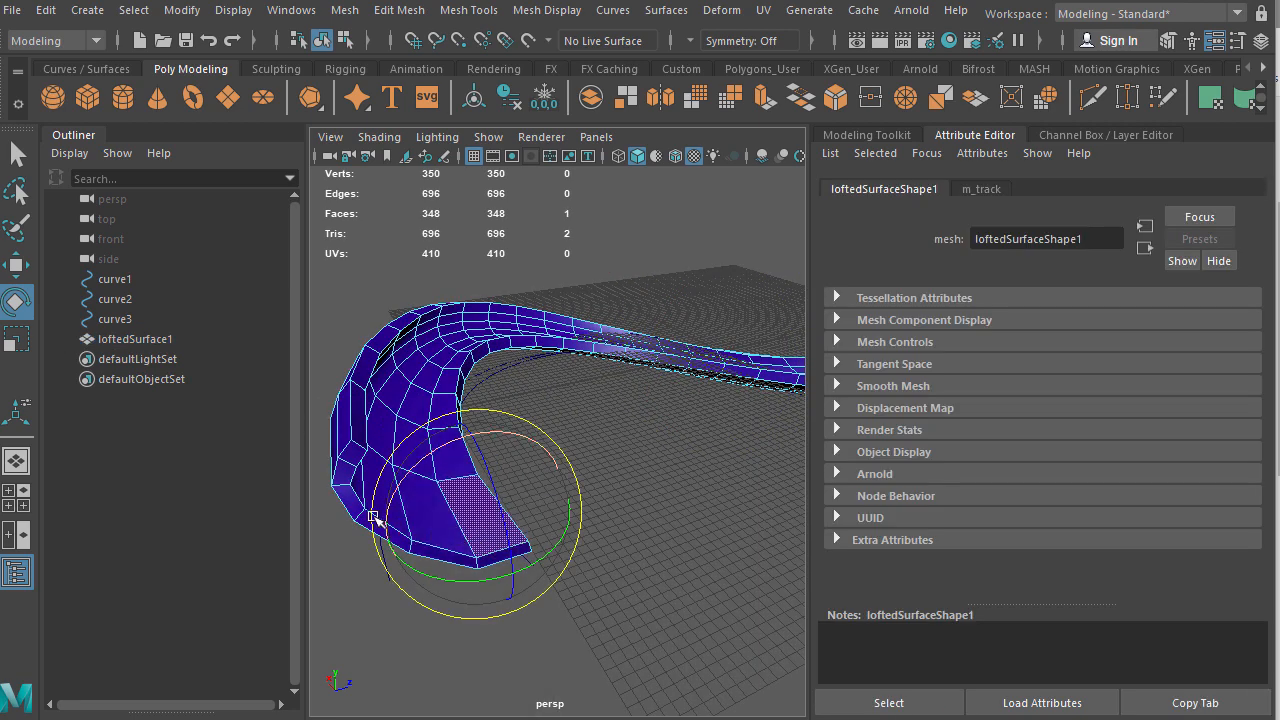
key(q)
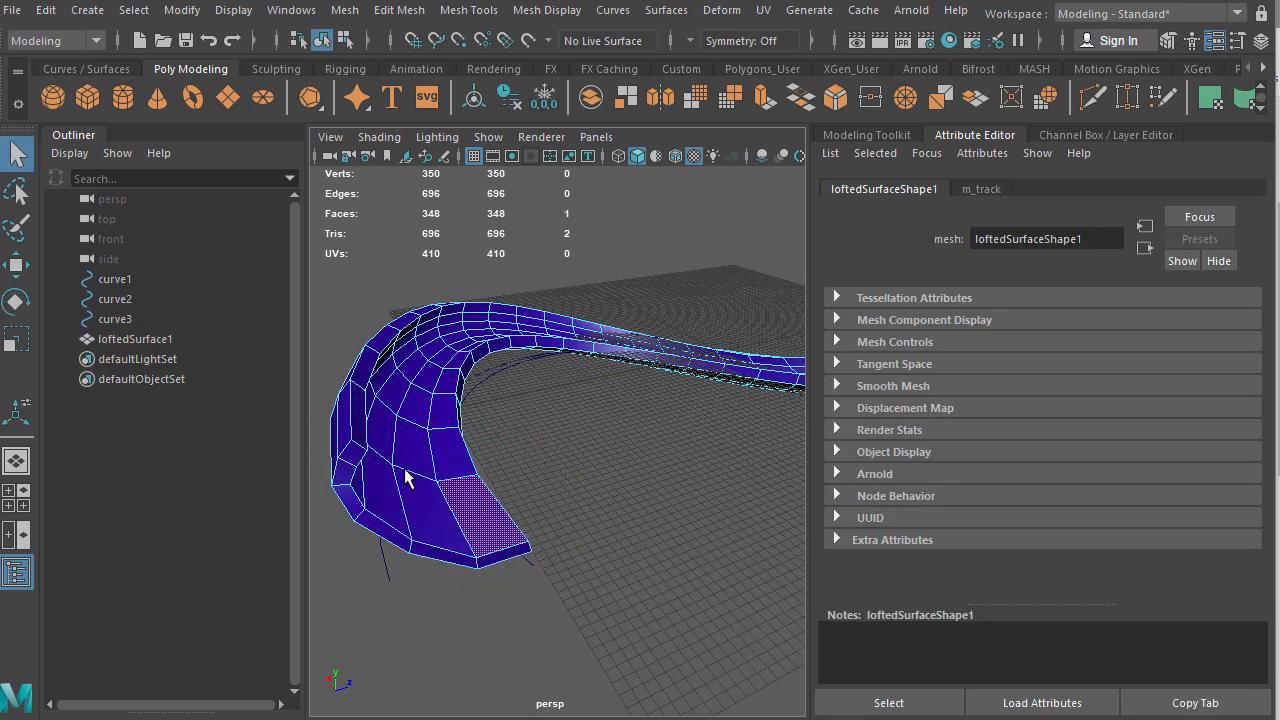
shift+click(433, 520)
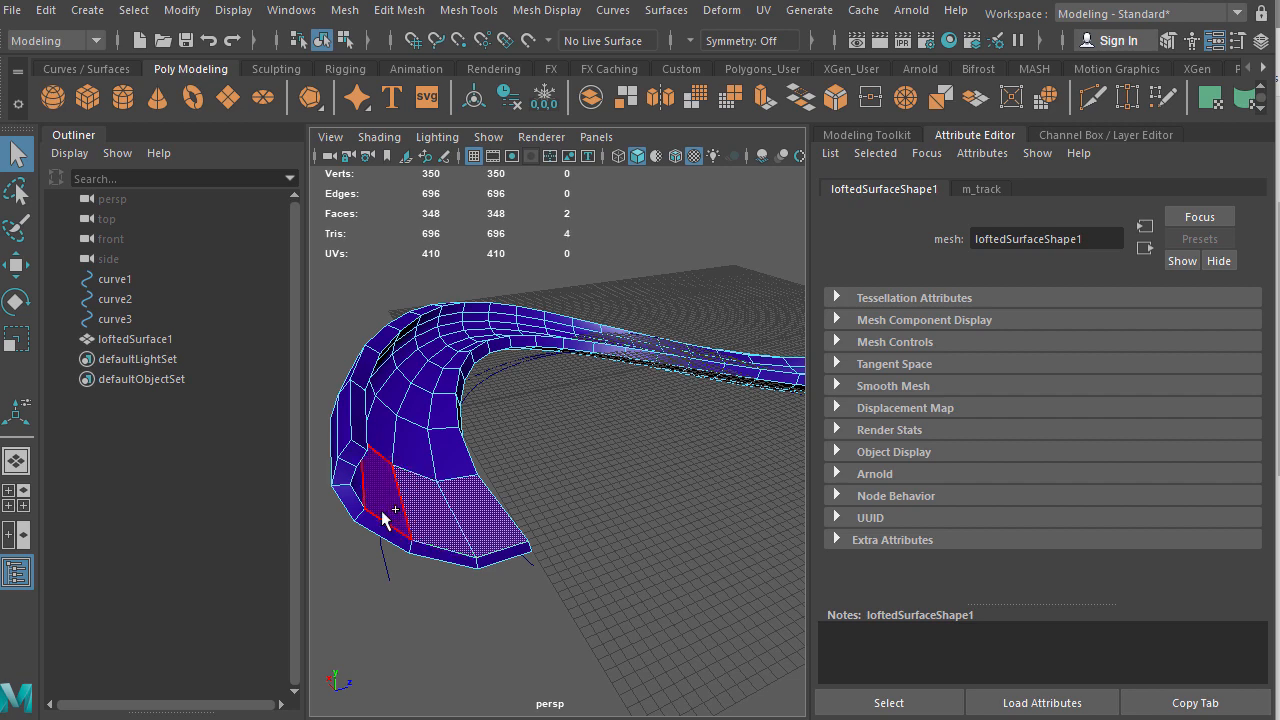
shift+click(368, 506)
shift+double_click(358, 488)
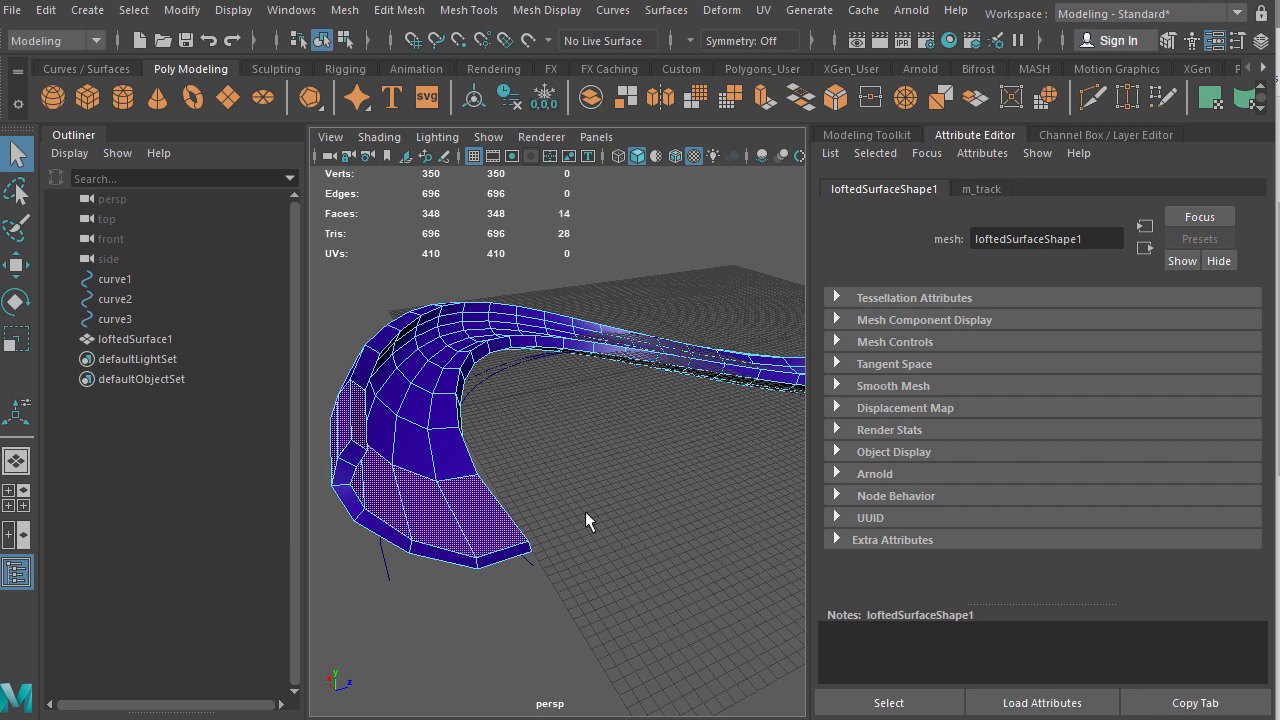
alt+drag(490, 538, 508, 523)
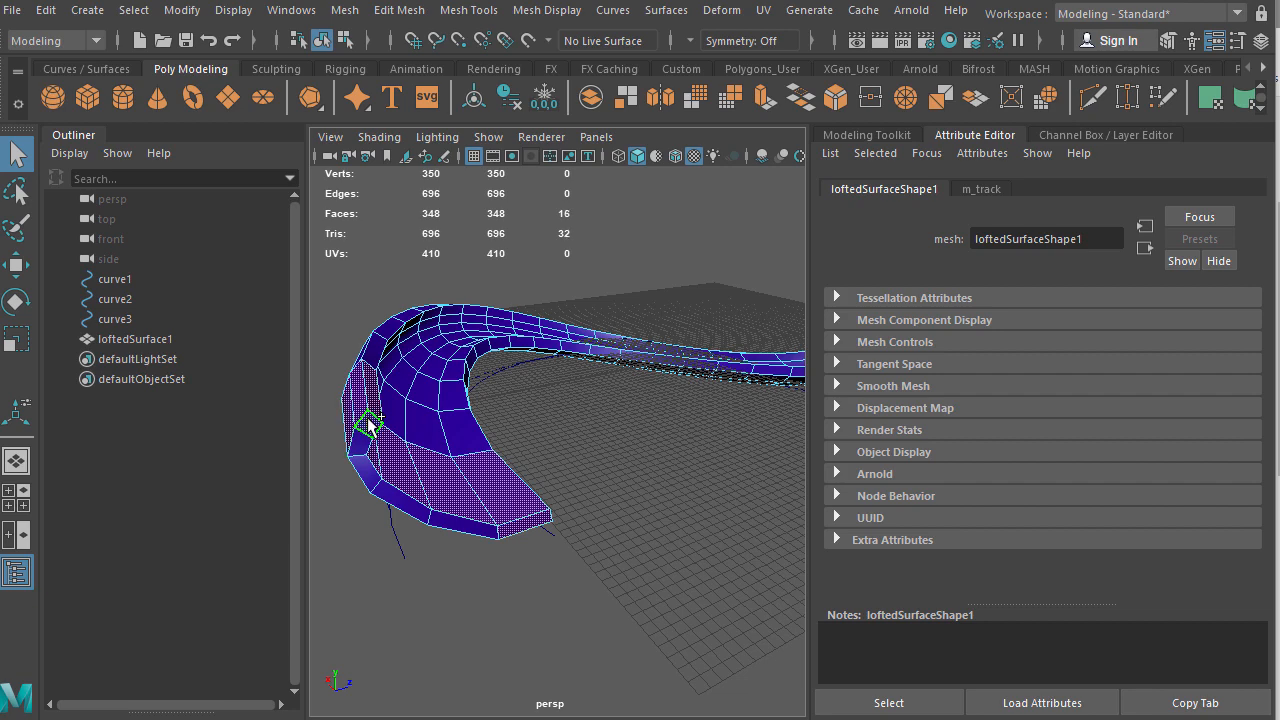
shift+double_click(364, 421)
mouse_move(578, 495)
alt+mouse_down()
mouse_move(580, 514)
mouse_move(590, 506)
alt+mouse_up()
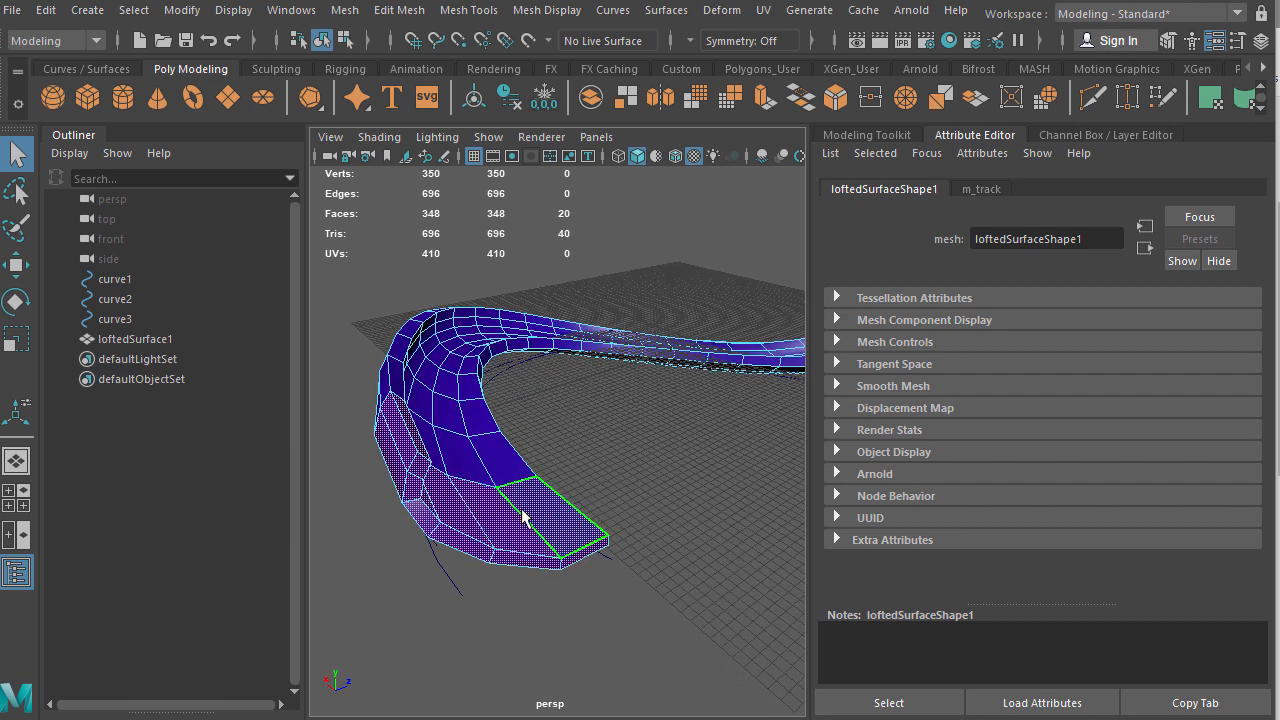
Step: Assign a second new Blinn material to the selected faces at the track's end
right_click(522, 516)
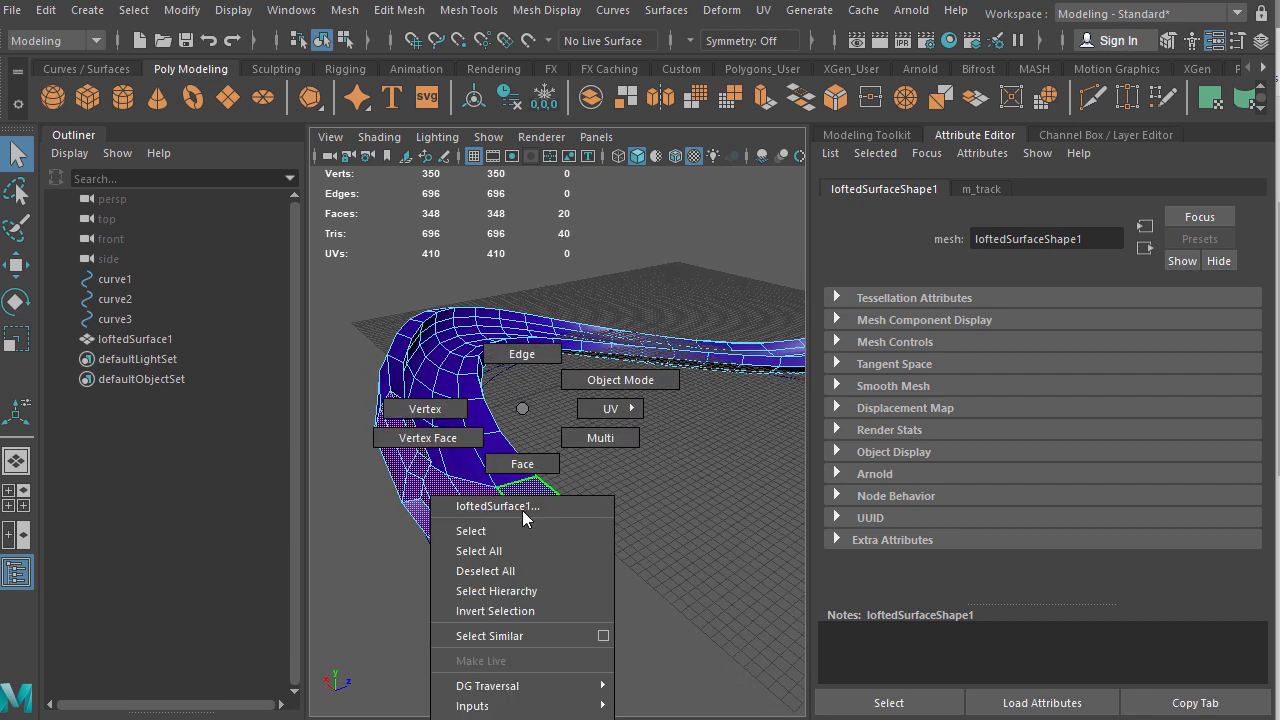
click(522, 509)
key(ctrl+space)
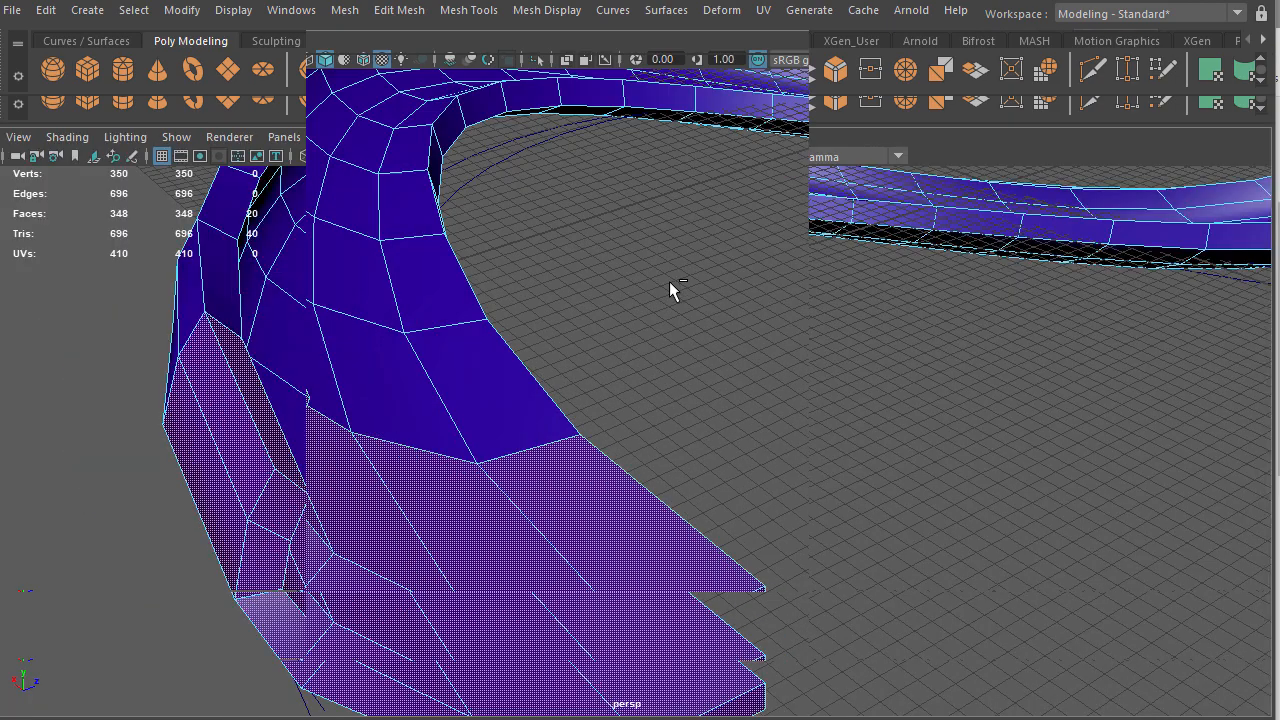
alt+middle_drag(683, 460, 740, 188)
alt+drag(740, 188, 608, 103)
alt+drag(622, 147, 614, 186)
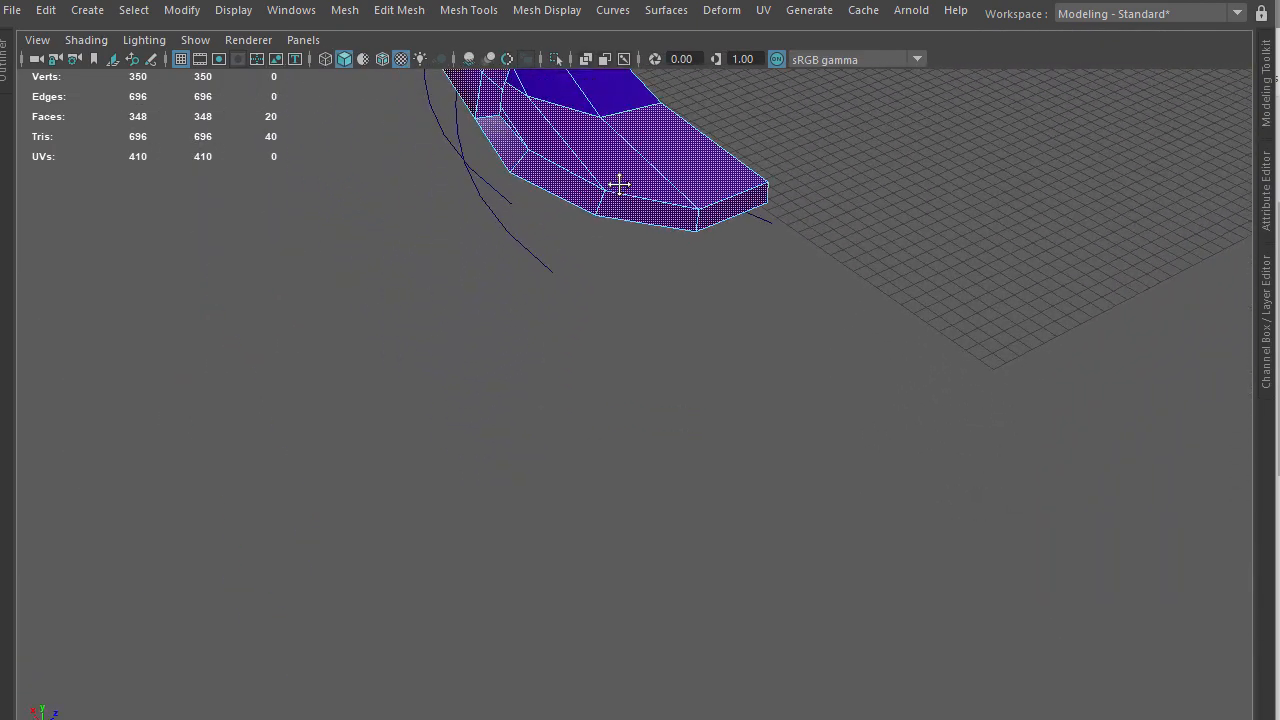
shift+right_click(635, 183)
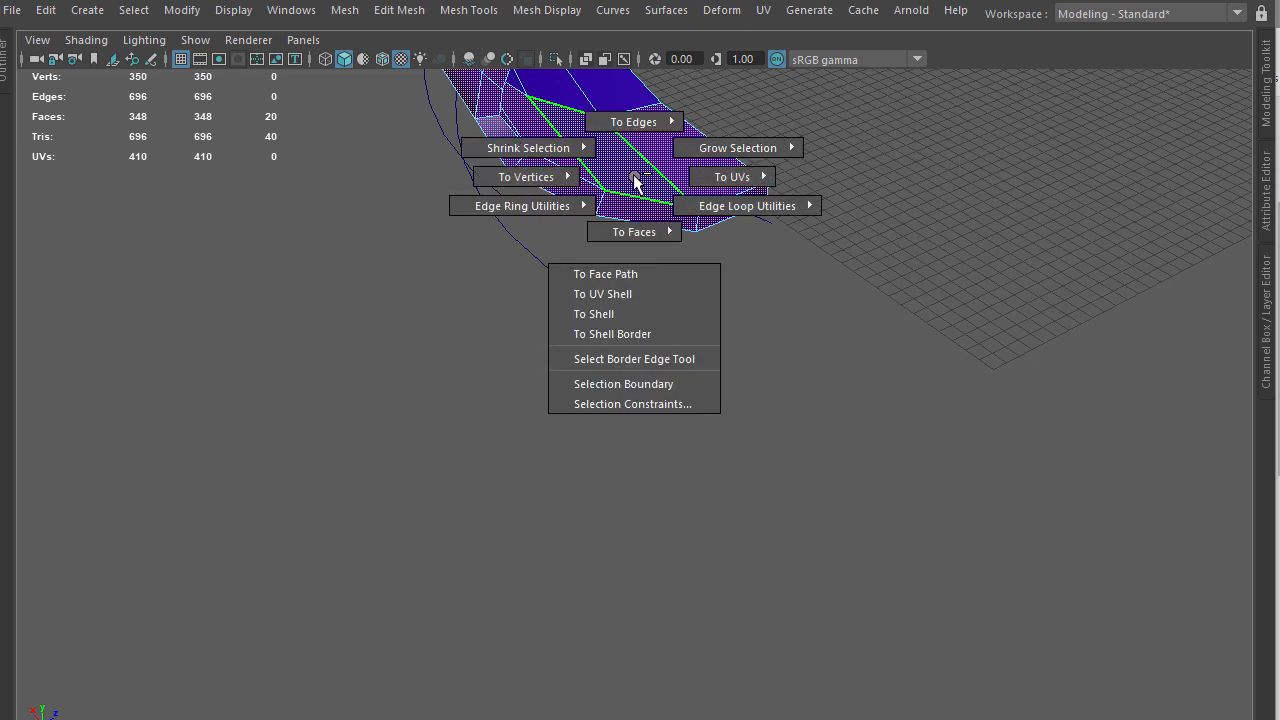
right_click(635, 183)
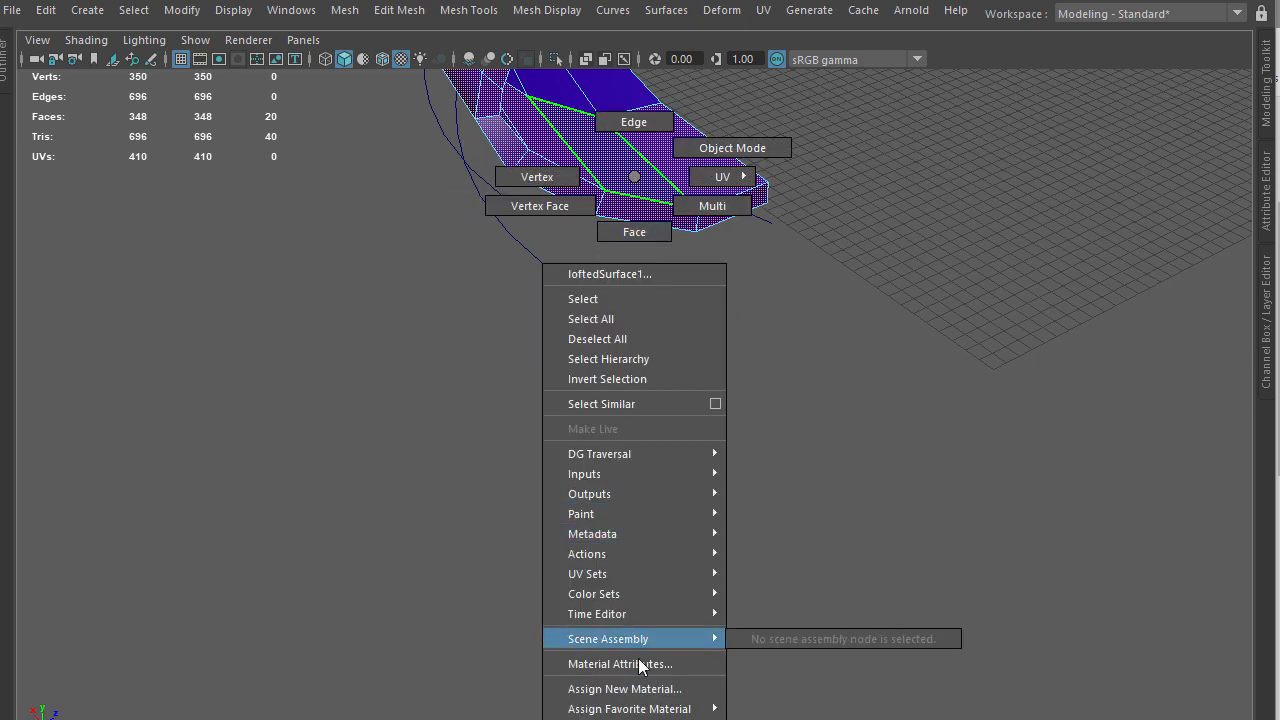
click(648, 689)
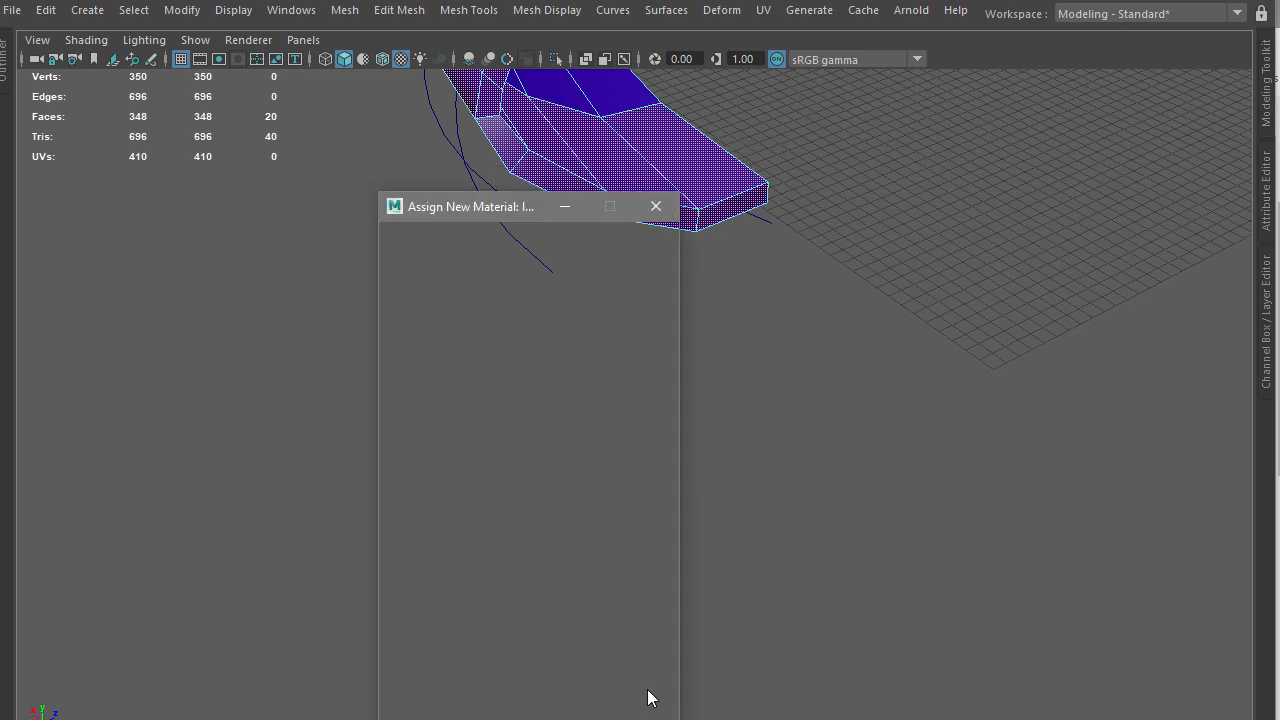
click(553, 465)
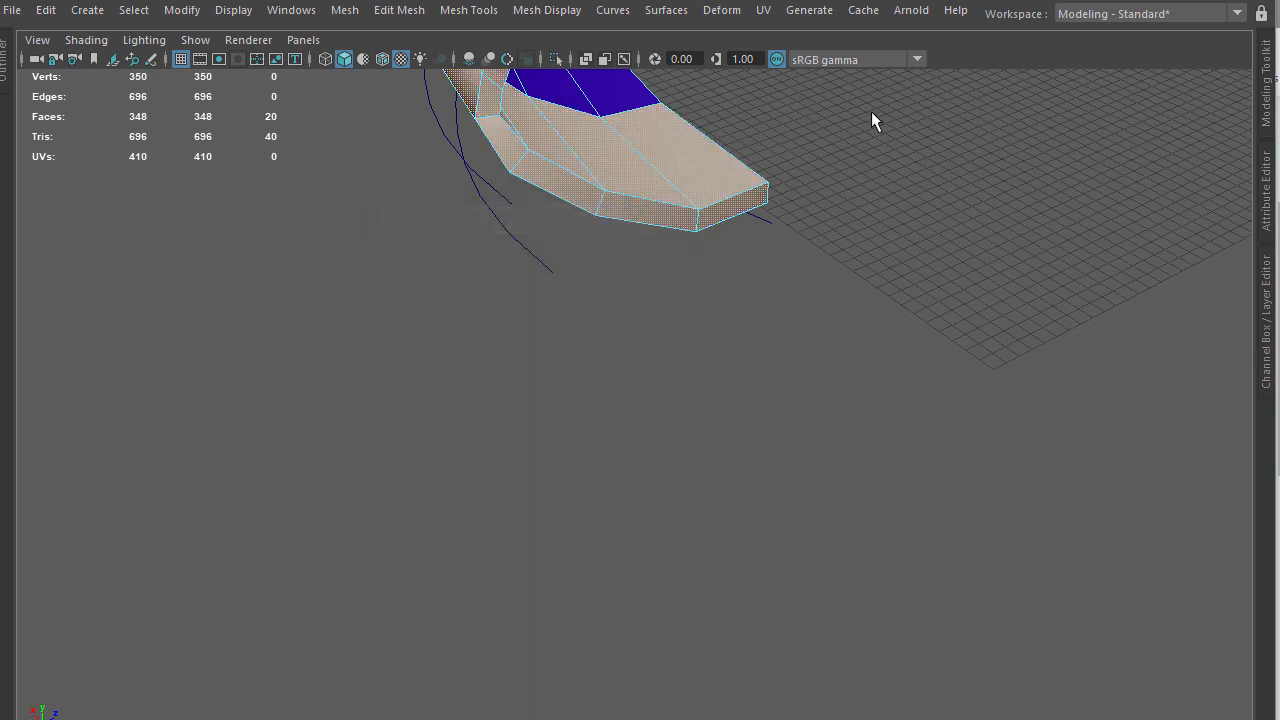
alt+middle_drag(866, 200, 843, 344)
alt+right_drag(843, 344, 823, 346)
key(ctrl+space)
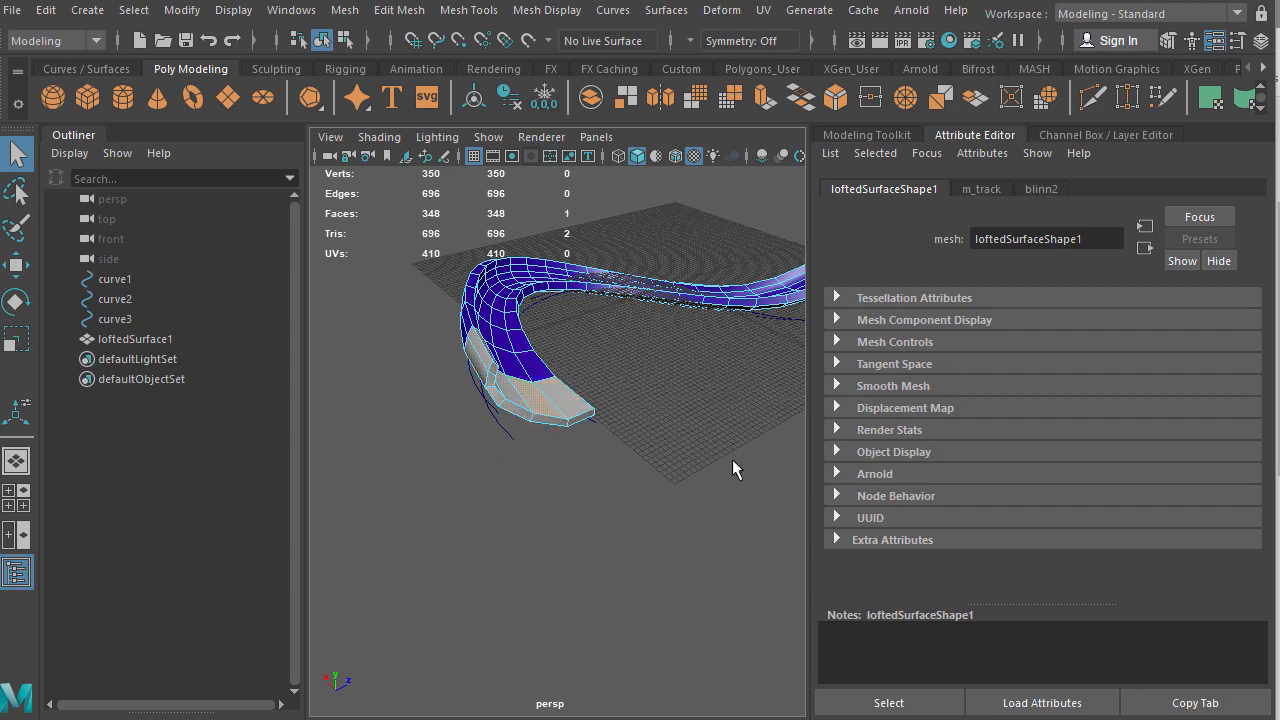
Step: Rename the blinn2 material on the track's end section as m_track1b and set its Color to red
alt+drag(664, 408, 590, 430)
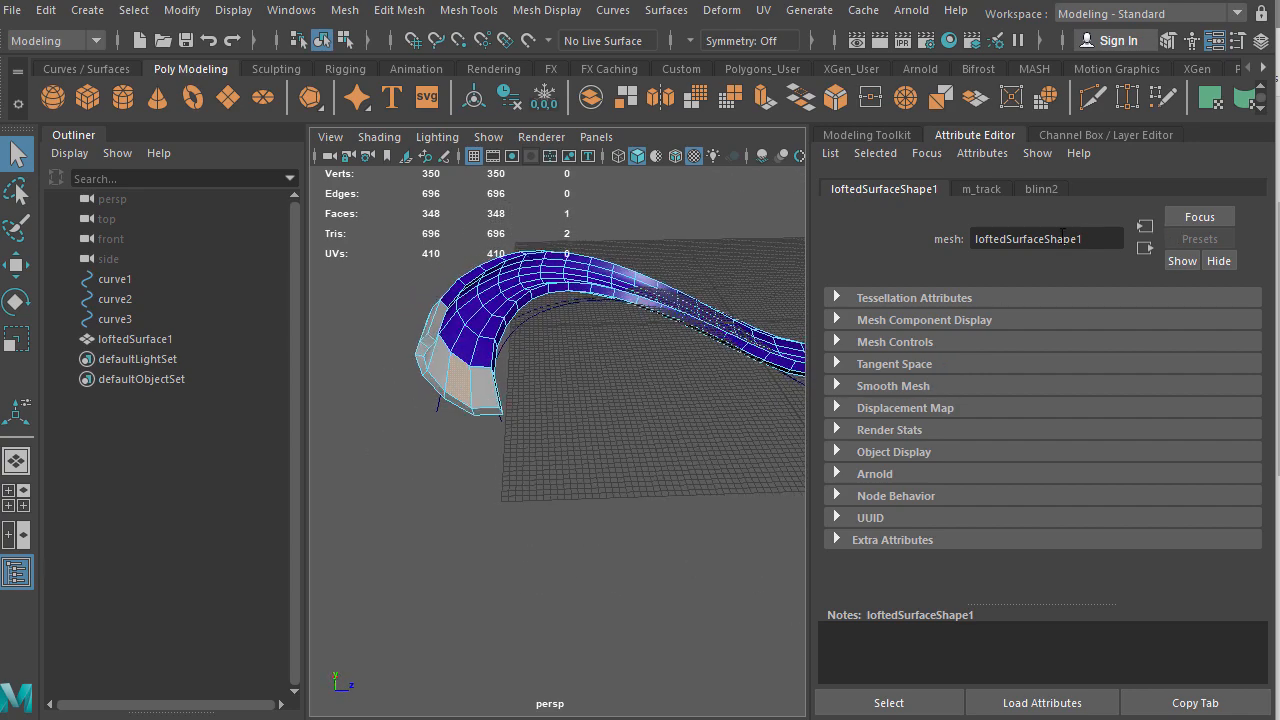
click(1040, 189)
drag(1012, 239, 878, 235)
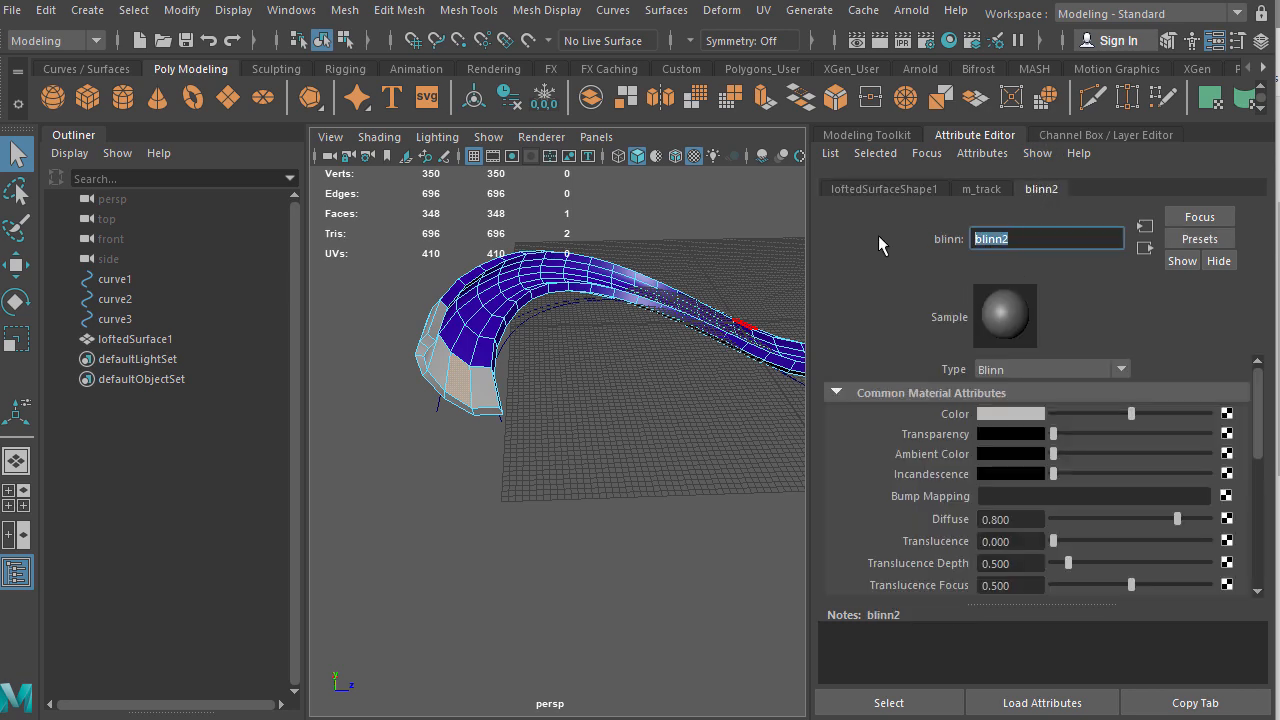
text(m_track1b)
click(1016, 413)
click(945, 364)
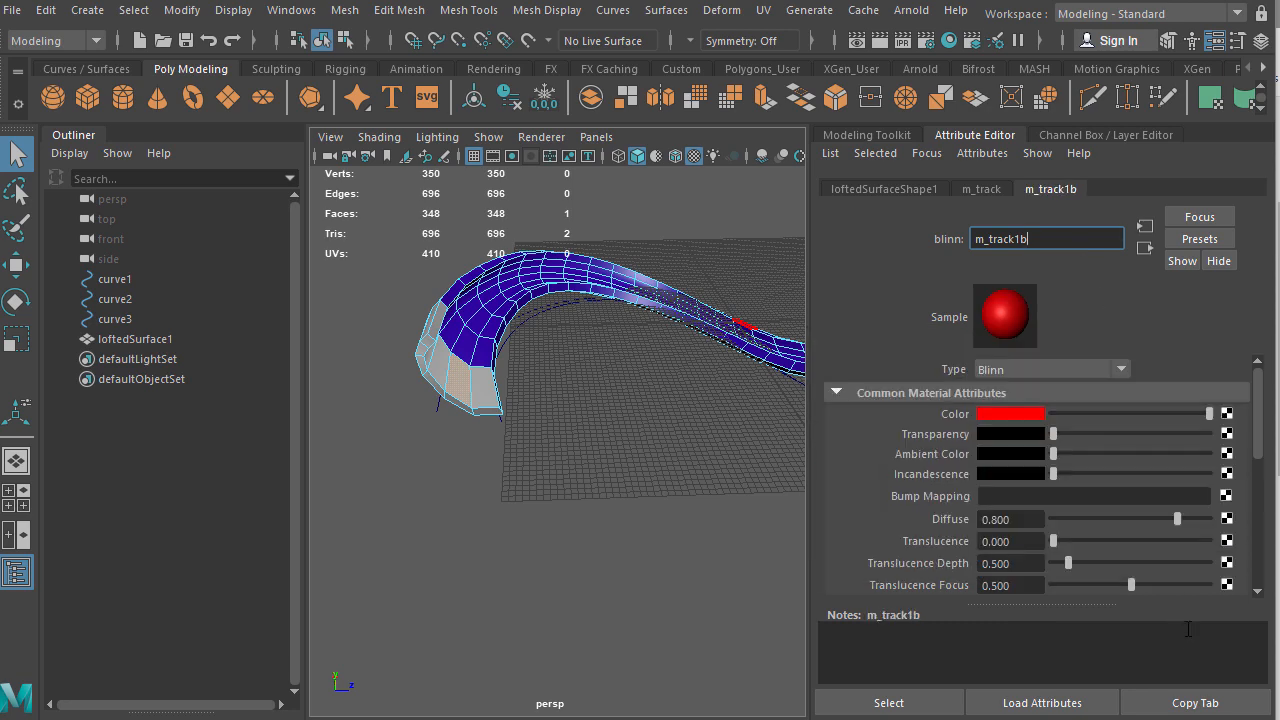
Step: Return the track to object mode and check the m_track1b material's attributes
alt+drag(549, 389, 577, 417)
right_drag(472, 407, 538, 377)
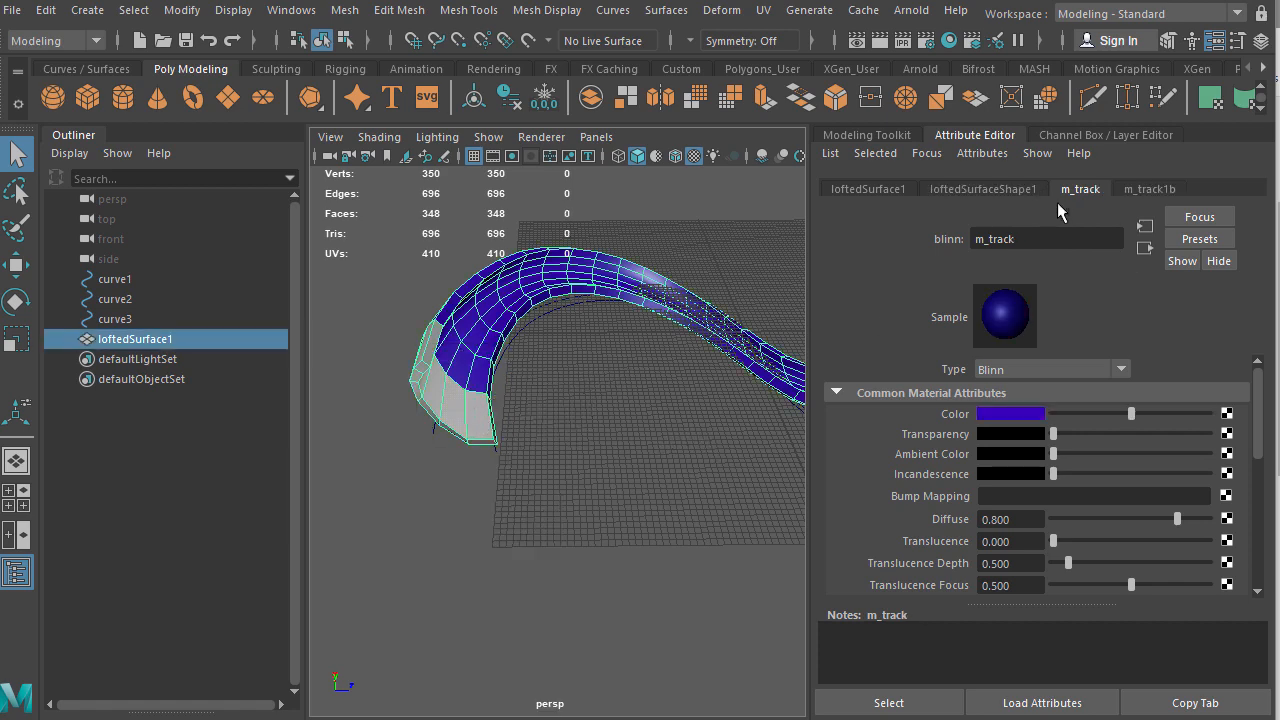
click(1150, 189)
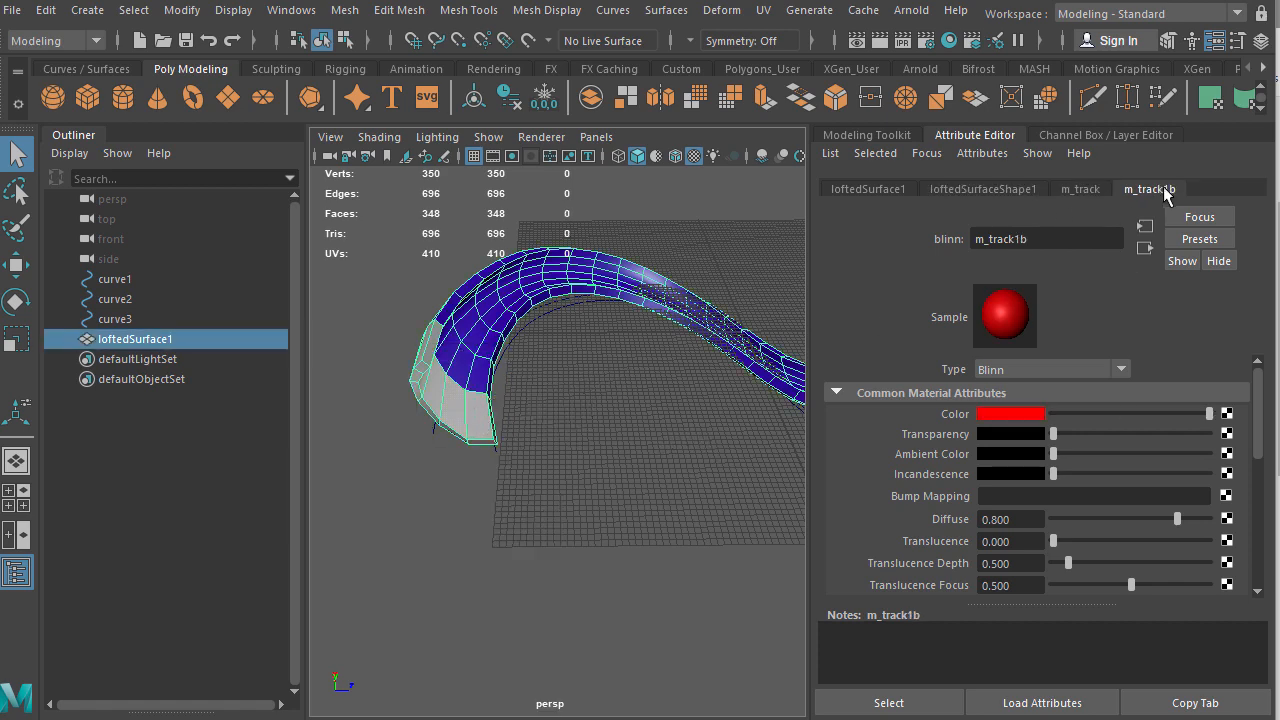
Step: Select the full ring of faces at the near end of the track in face mode
right_click(470, 410)
right_drag(465, 446, 468, 460)
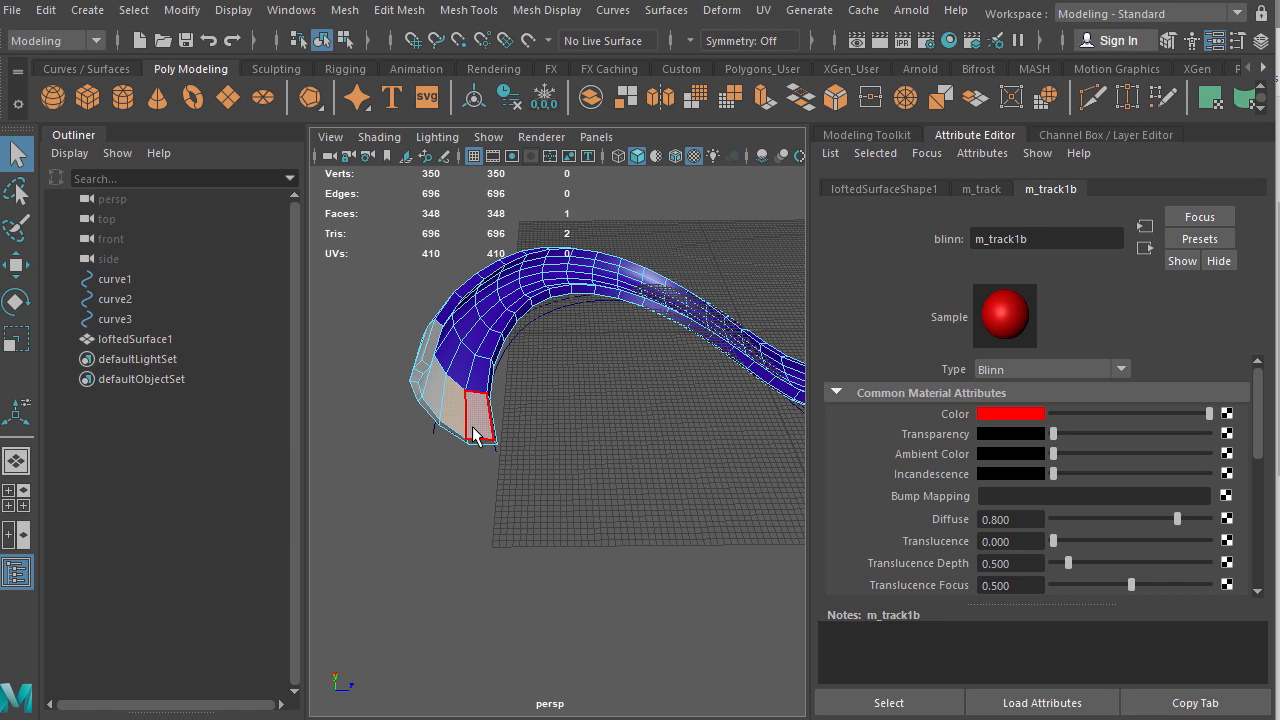
click(459, 418)
double_click(459, 418)
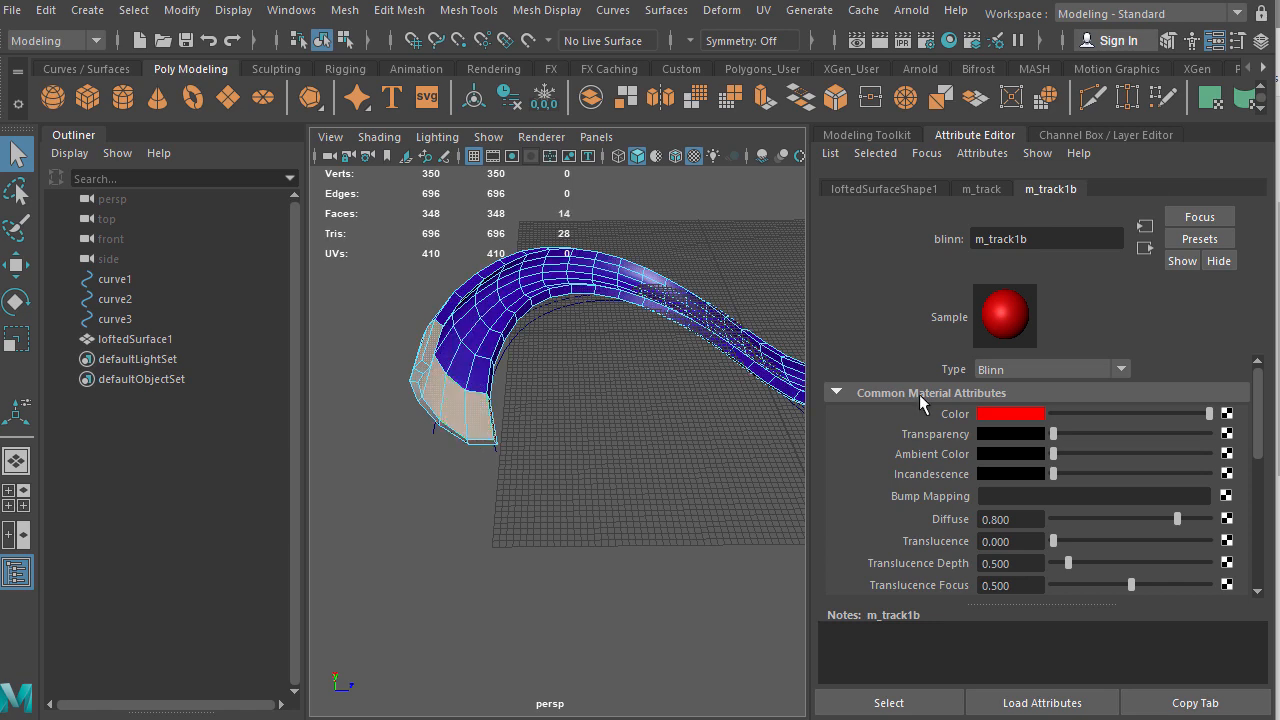
Step: Switch the viewport to plain smooth shading without textures to show the end section's material color
right_click(445, 402)
right_drag(446, 399, 451, 651)
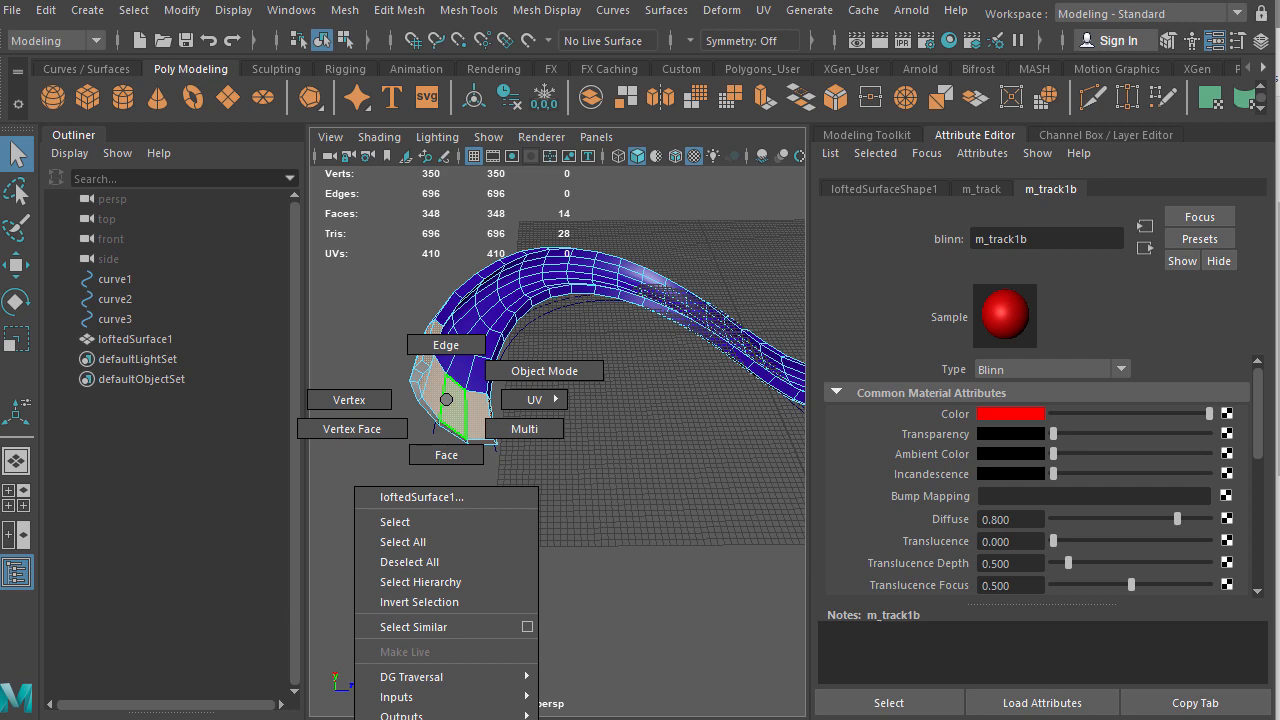
alt+middle_drag(584, 577, 606, 493)
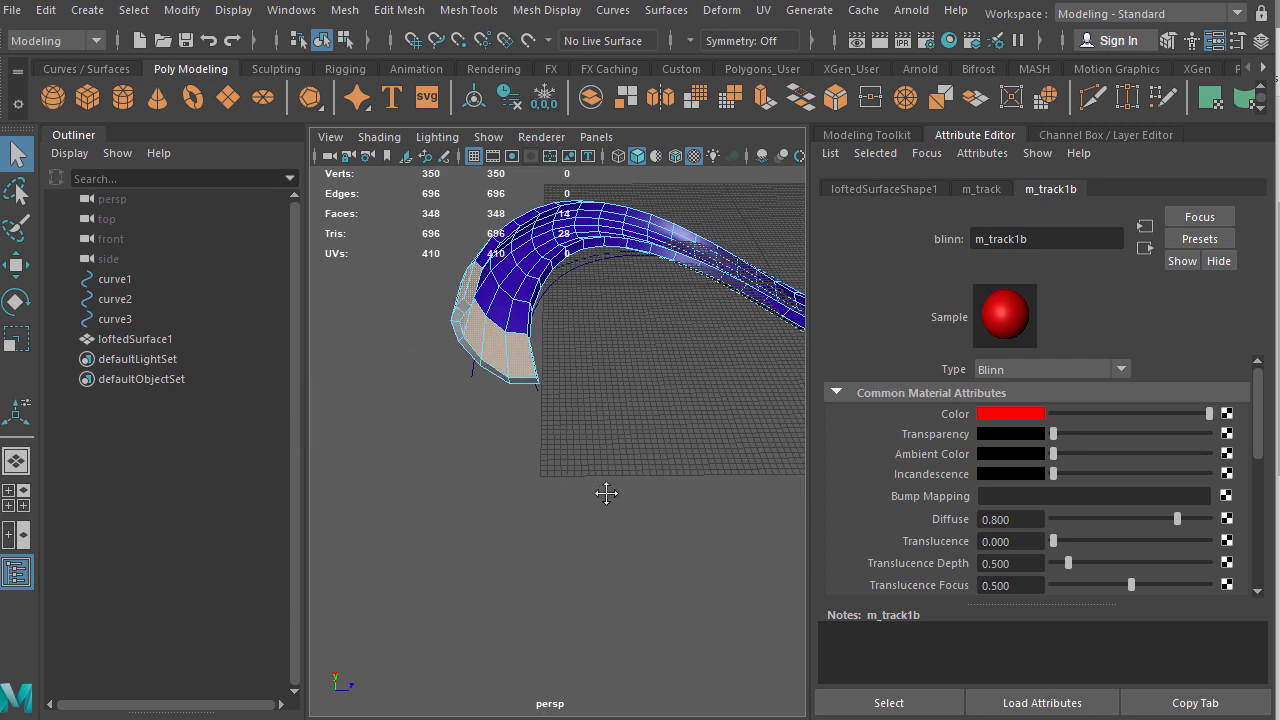
key(5)
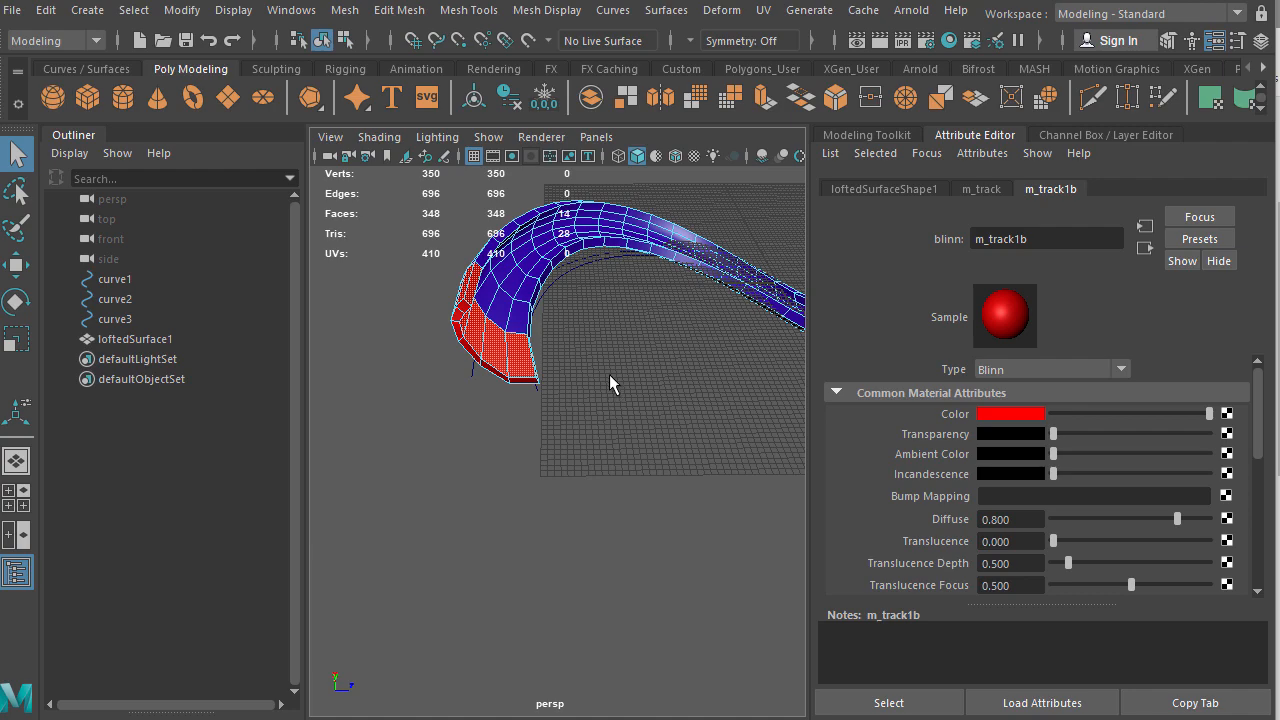
Step: Select two neighbouring lengthwise strips of faces running along the inside of the entire track
alt+right_drag(609, 374, 624, 330)
alt+drag(532, 321, 550, 349)
mouse_move(530, 349)
alt+right_down()
mouse_move(503, 349)
mouse_move(513, 354)
alt+right_up()
alt+drag(513, 362, 800, 375)
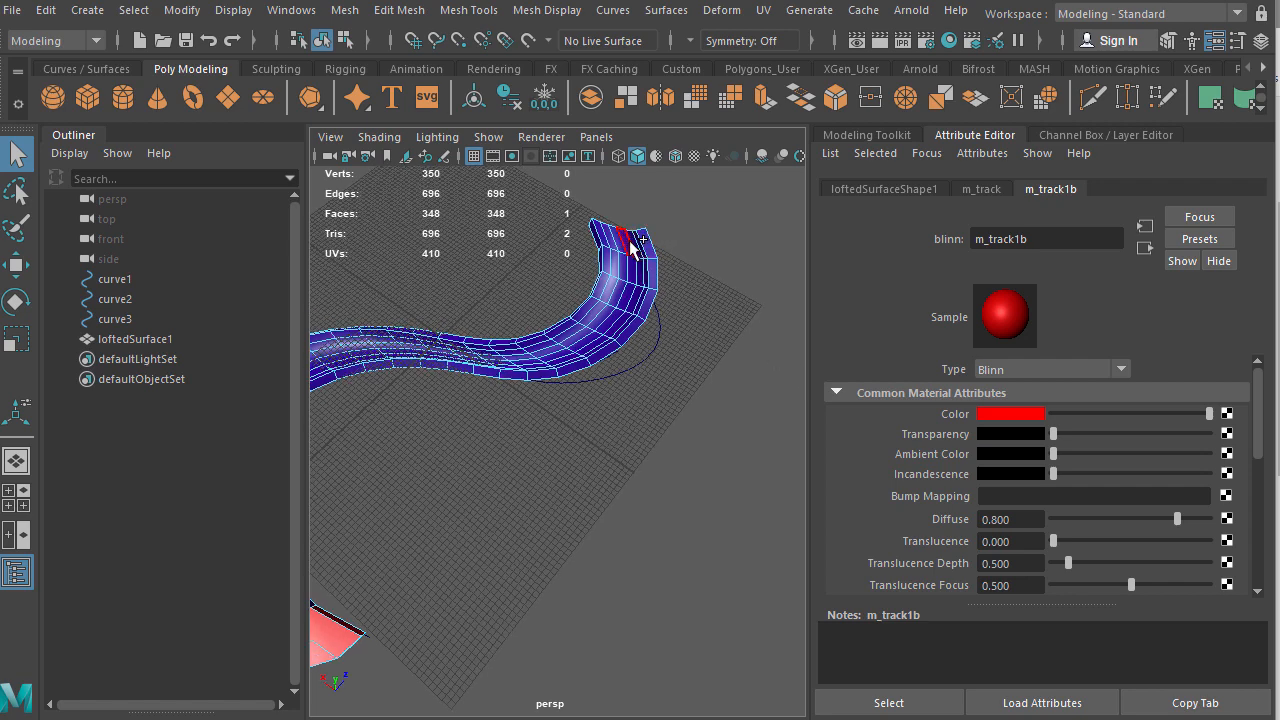
alt+drag(586, 386, 366, 534)
double_click(433, 504)
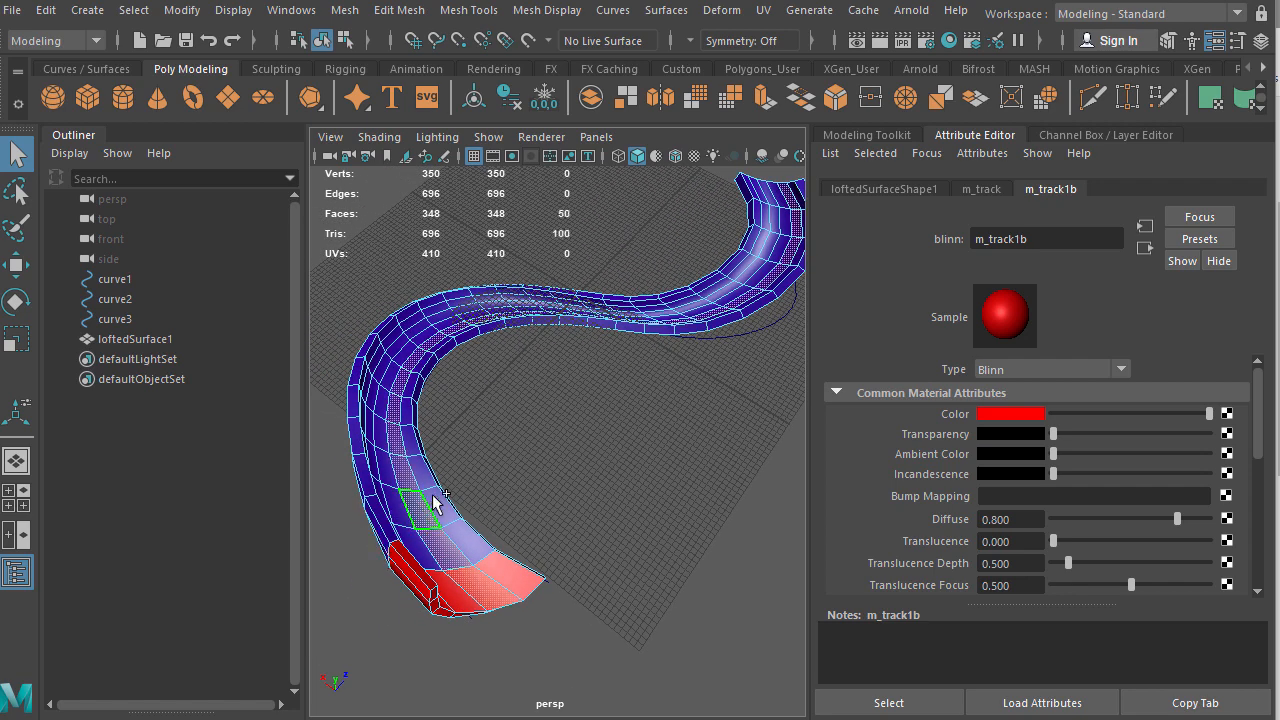
alt+drag(408, 537, 444, 542)
shift+click(347, 503)
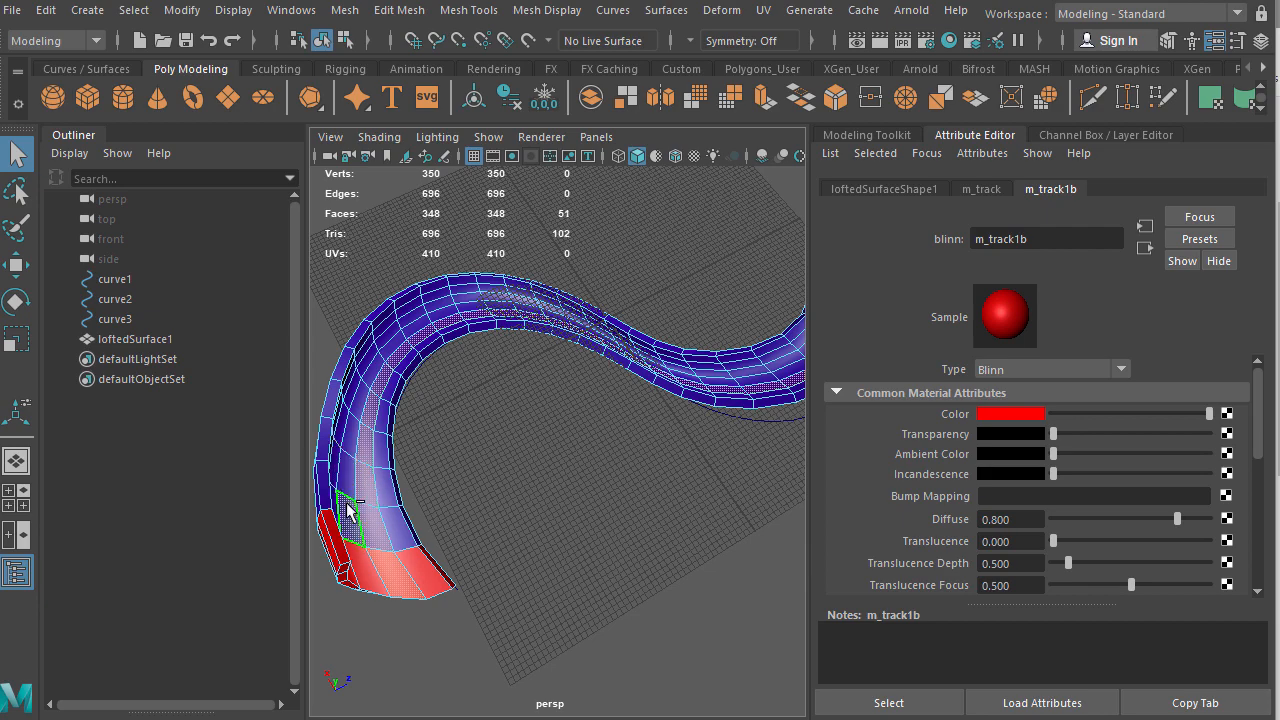
shift+double_click(346, 470)
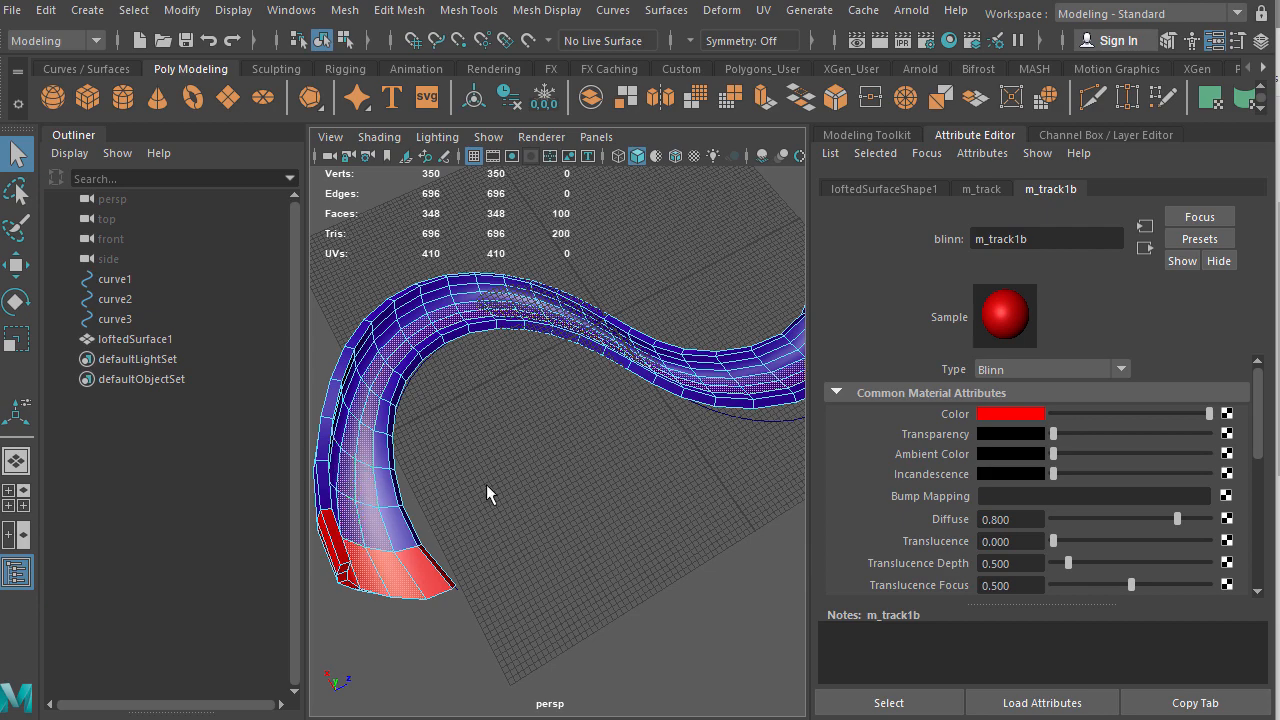
Step: Maximize the viewport and assign the existing m_track1b material to the selected lengthwise face strips
key(ctrl+space)
alt+middle_drag(544, 478, 654, 401)
alt+right_drag(654, 401, 150, 376)
alt+middle_drag(836, 348, 865, 170)
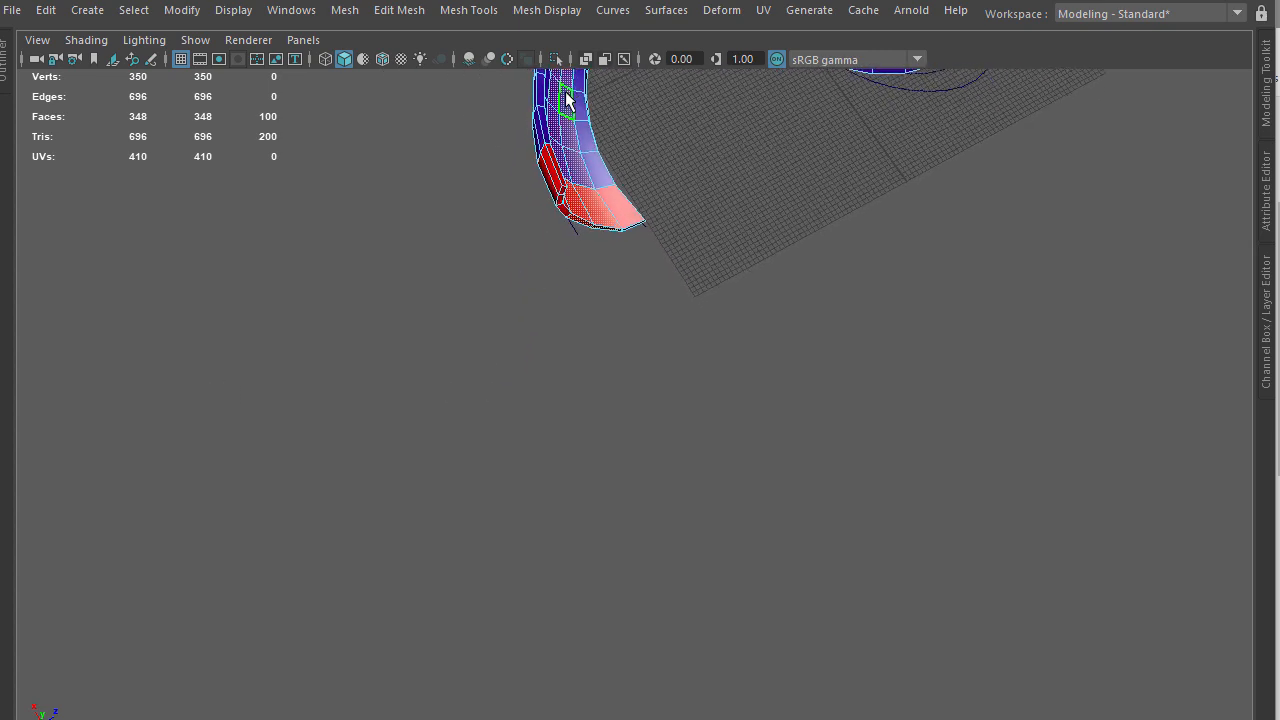
right_drag(566, 95, 566, 645)
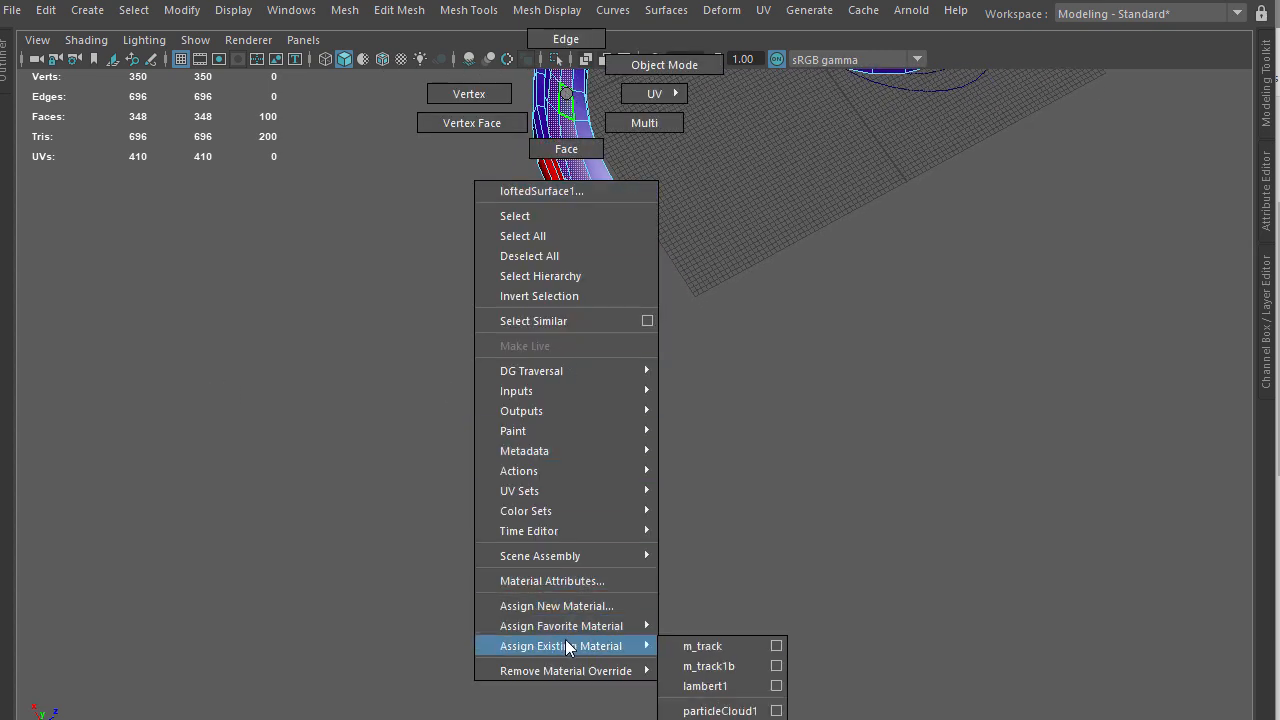
right_drag(669, 650, 715, 662)
Step: Clear the face selection, return the track to object mode and restore the full interface around the viewport
alt+middle_drag(808, 462, 785, 655)
click(834, 558)
alt+drag(834, 558, 866, 350)
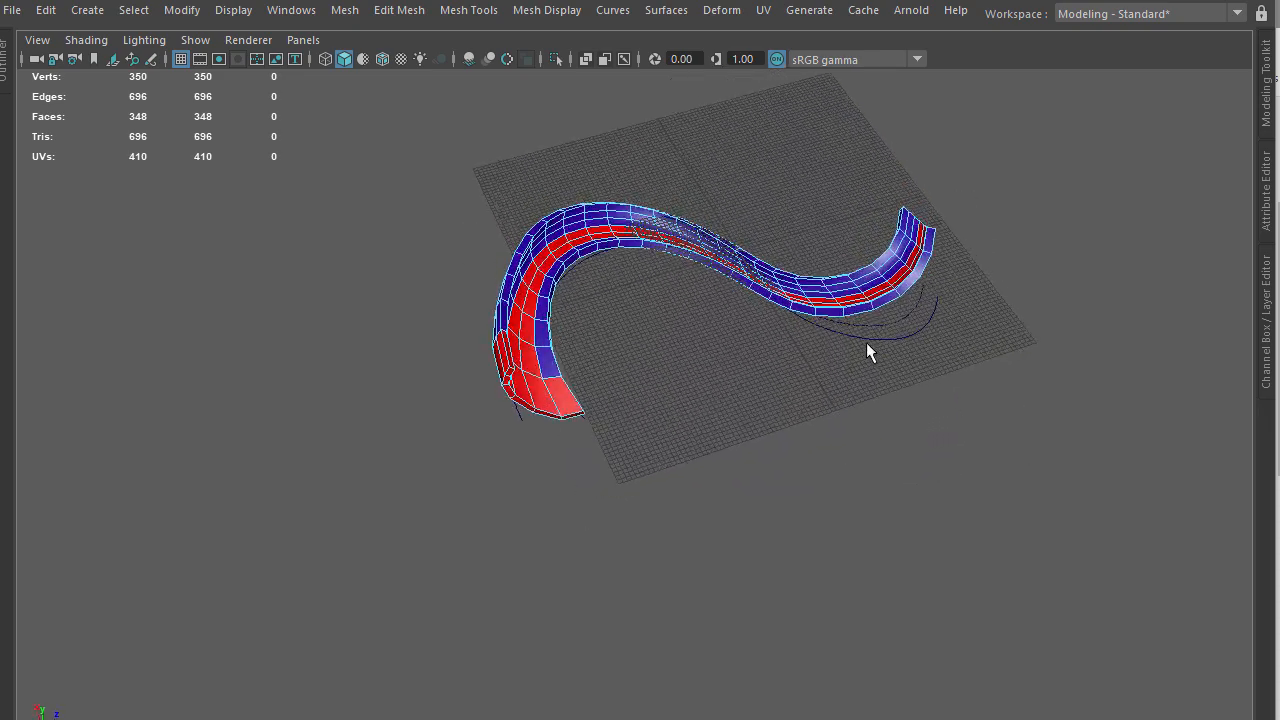
right_drag(796, 252, 931, 210)
alt+drag(866, 282, 694, 324)
key(ctrl+space)
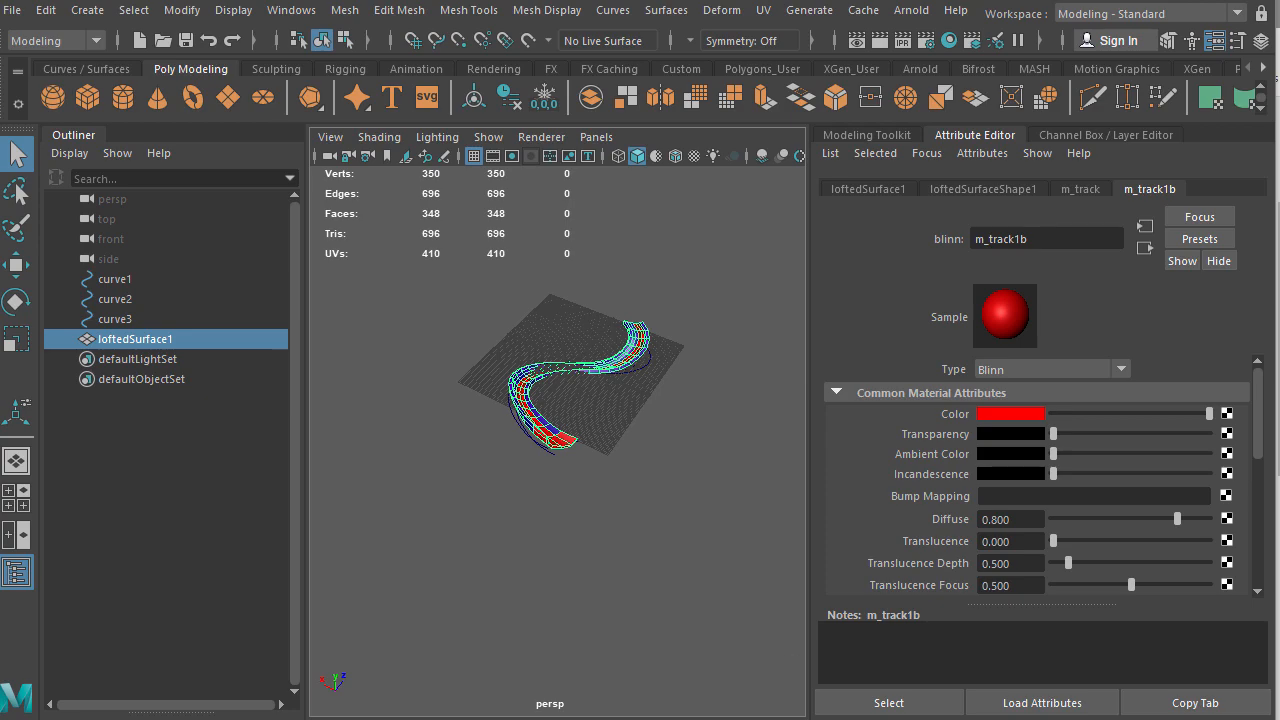
Step: Switch to the Chrome browser and search Google for "marble tracks" in a new tab
key(alt+Tab)
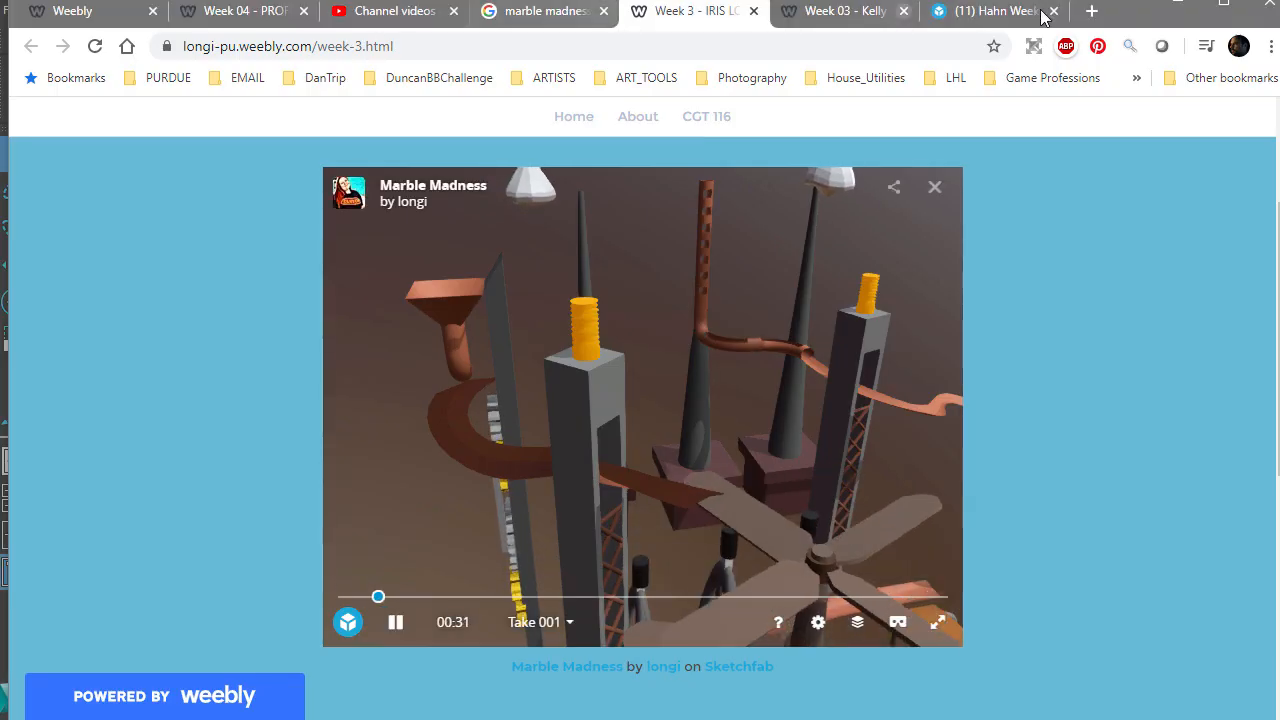
key(ctrl+t)
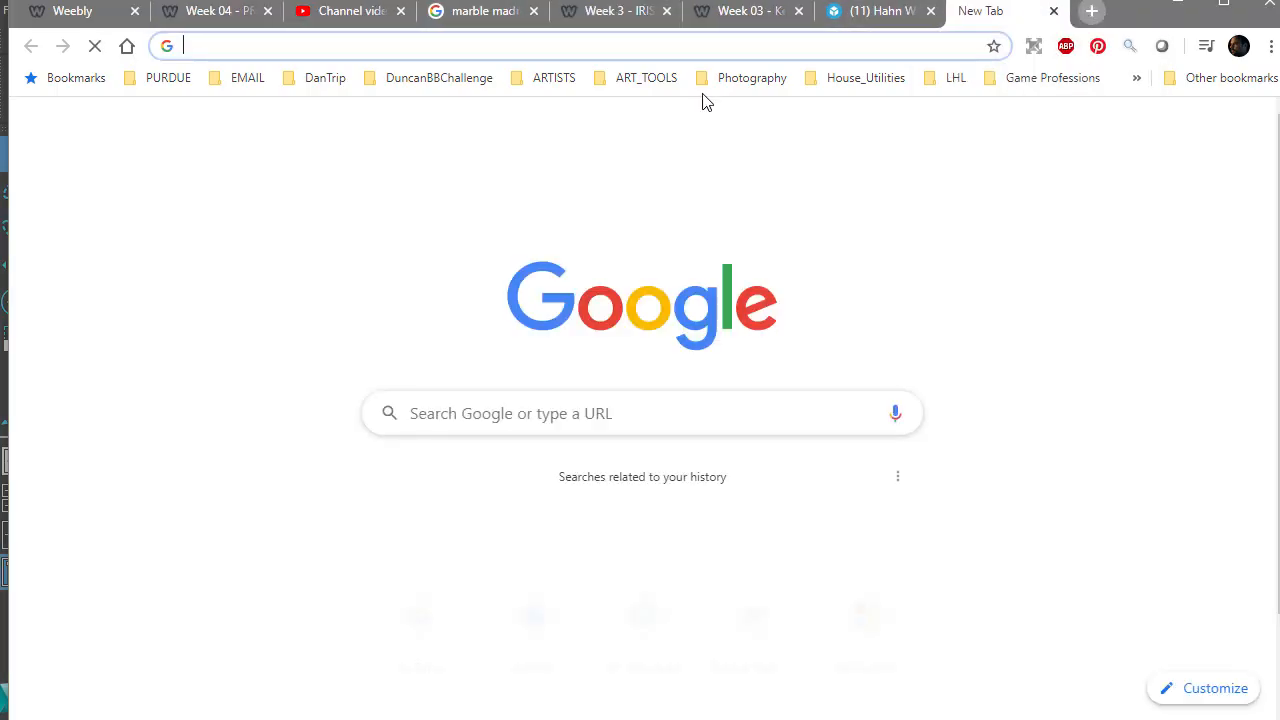
click(578, 388)
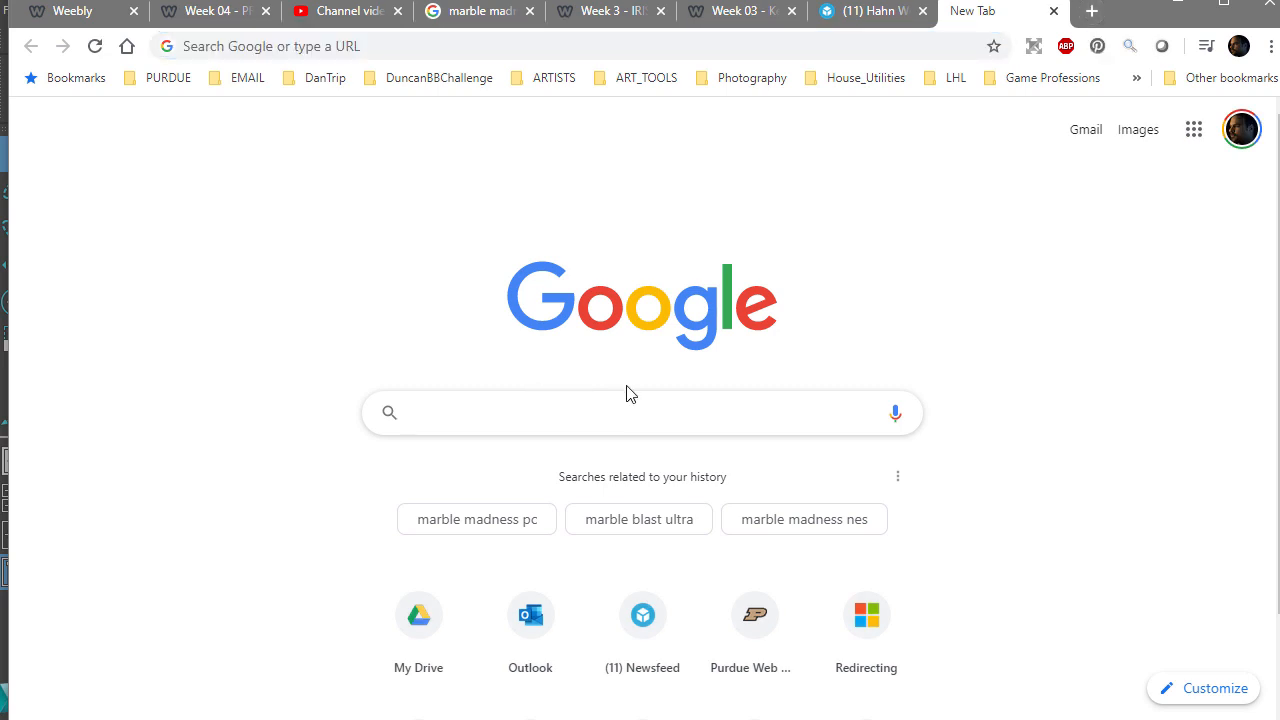
text(mar)
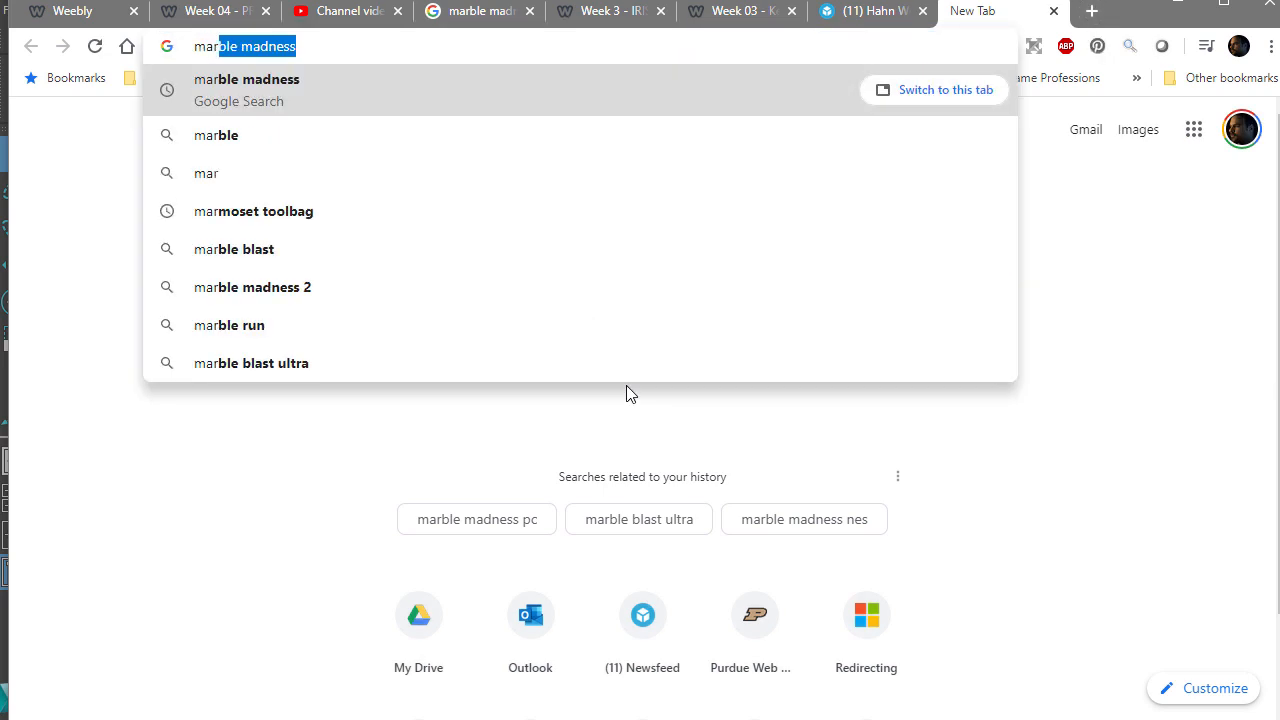
text(ble tra)
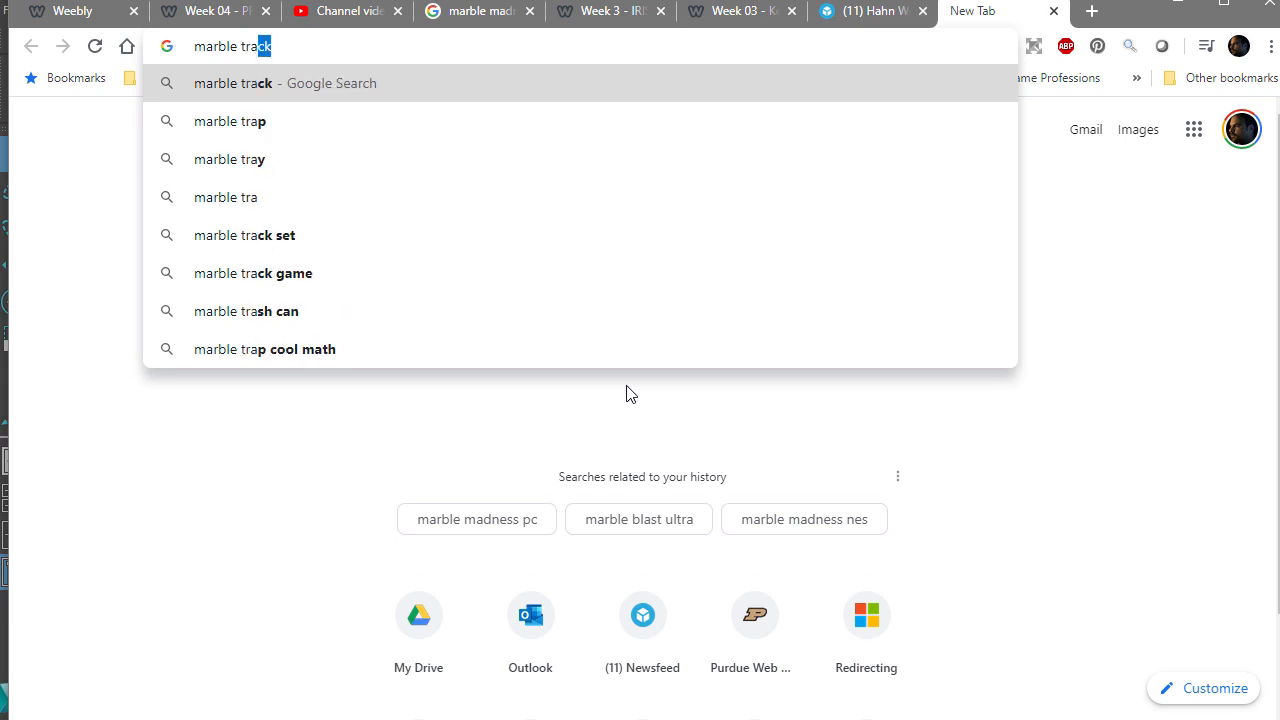
text(cks)
key(Return)
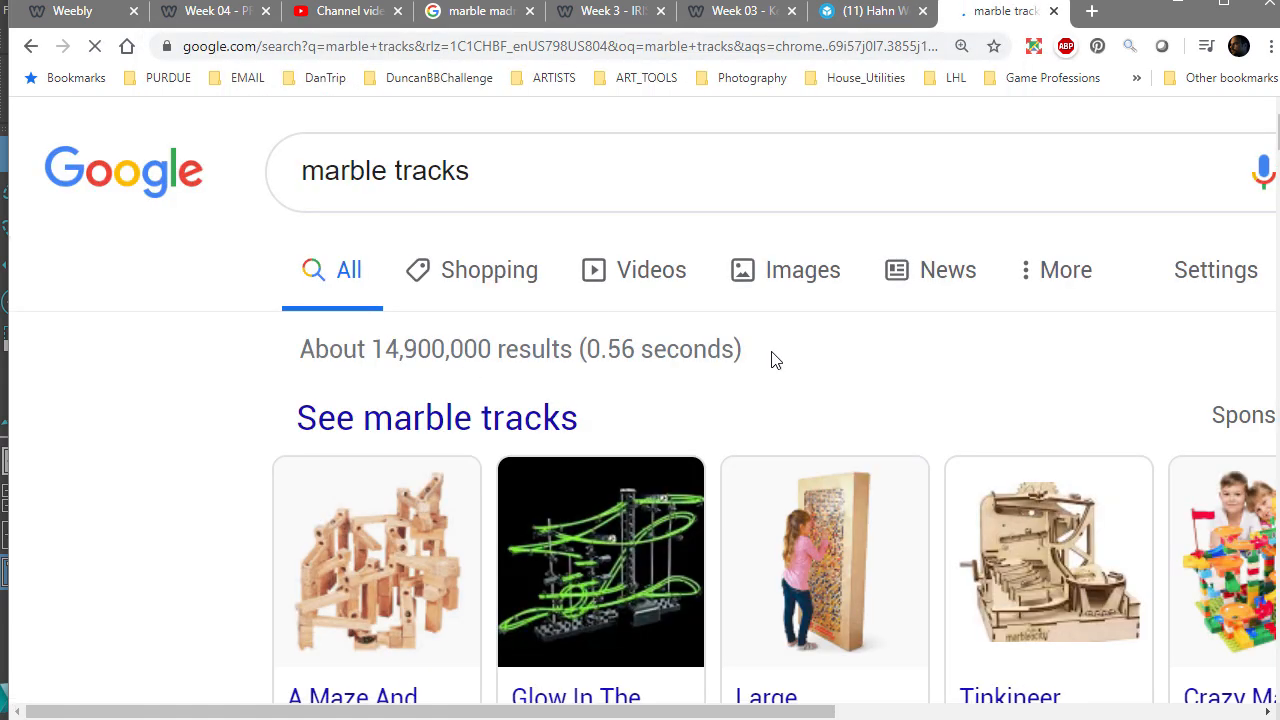
Step: Open the Glow In The Dark SpaceRail marble run product page and examine its track photo
scroll(740, 360, down, 2)
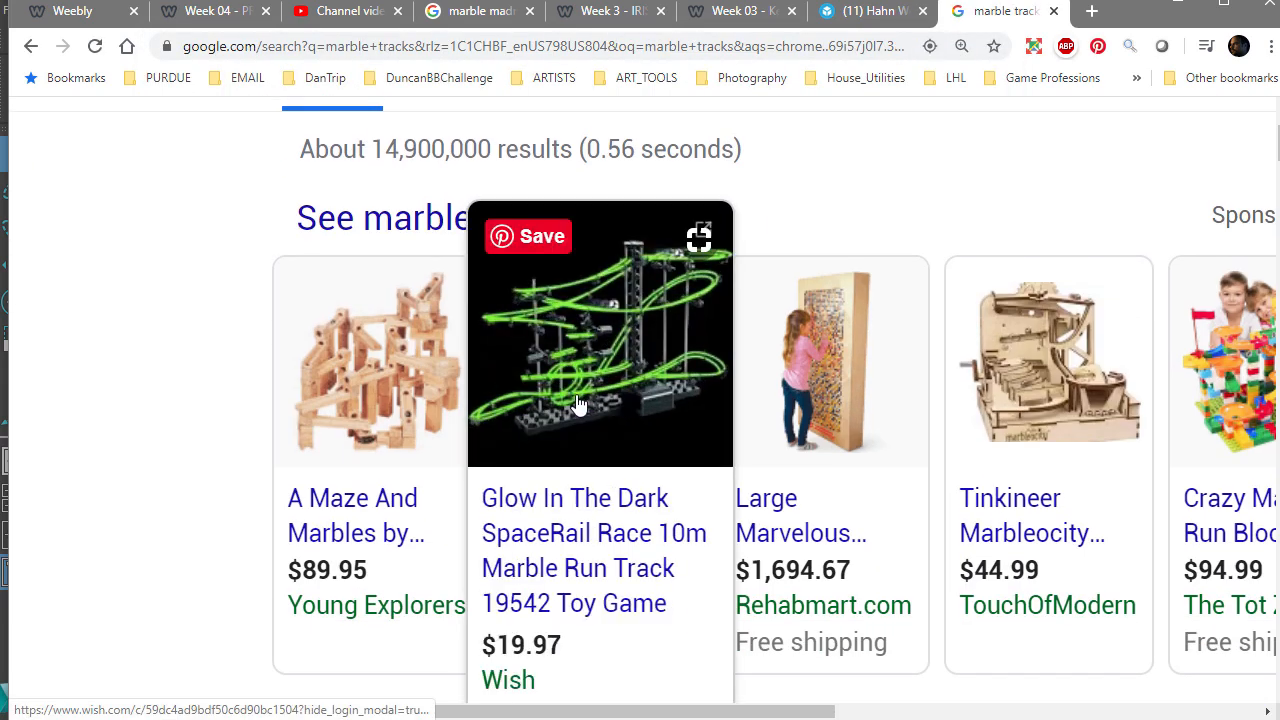
click(578, 403)
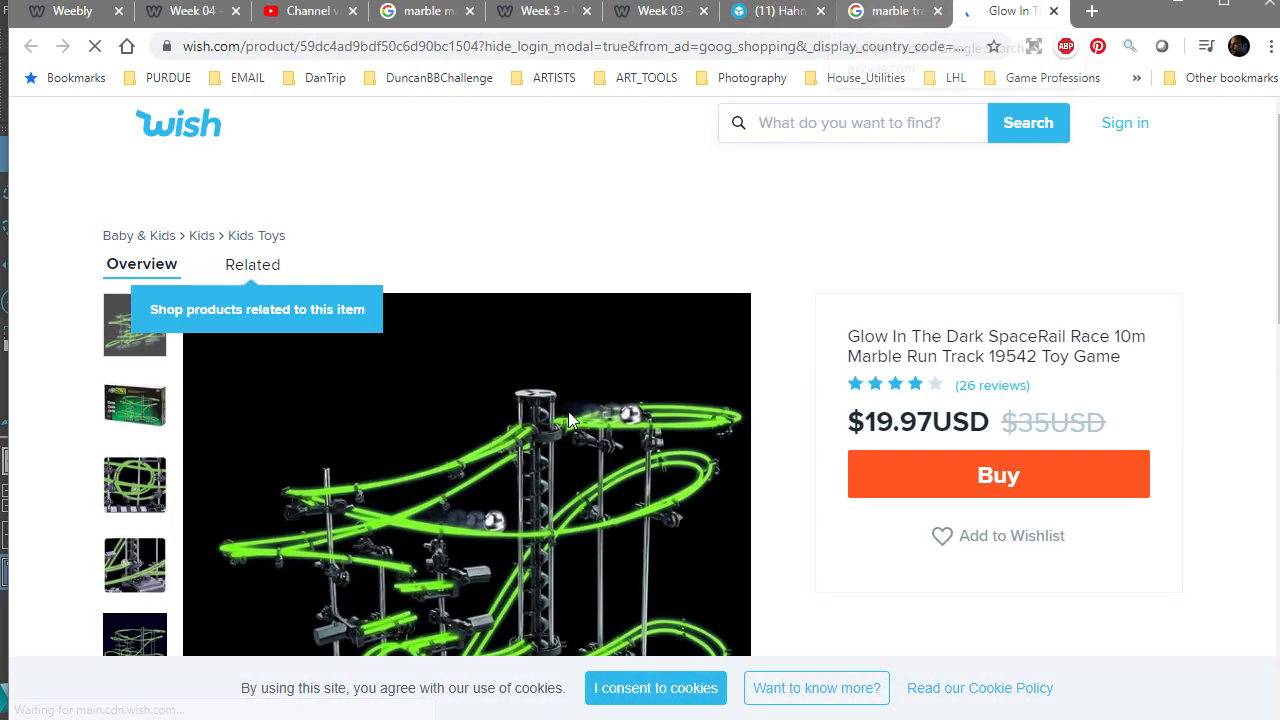
scroll(568, 411, down, 2)
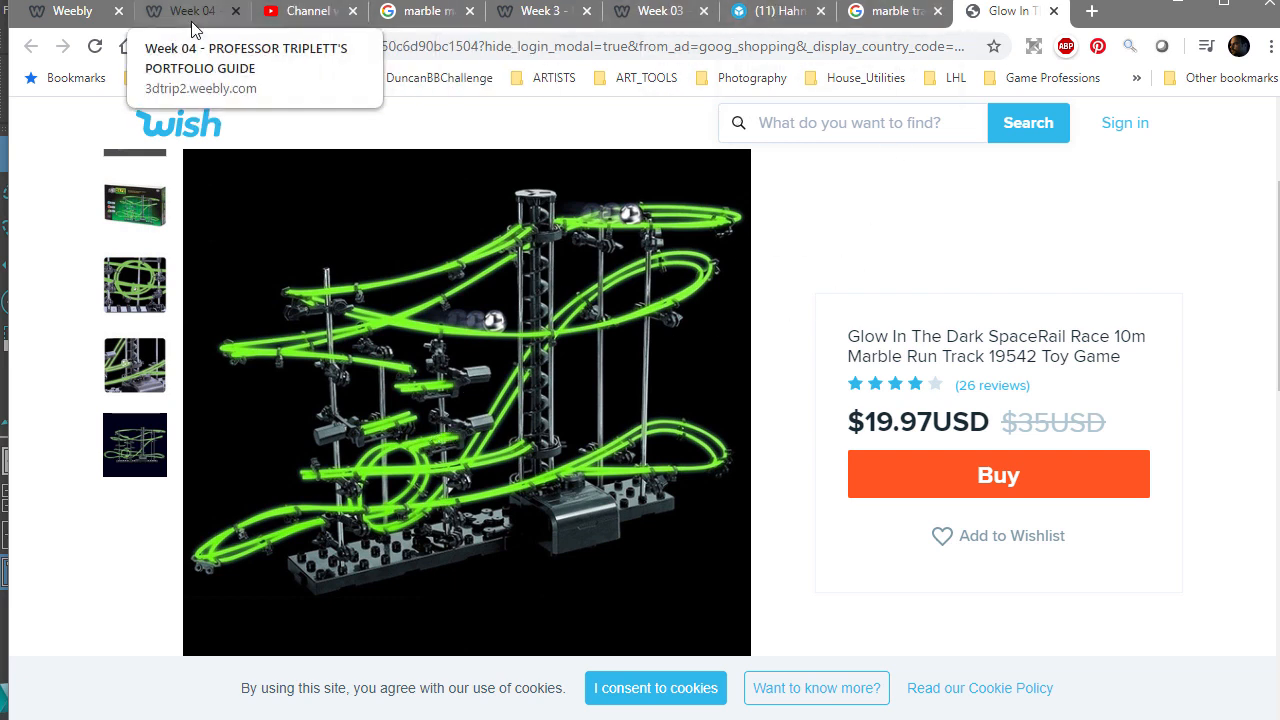
Step: Return to the open "marble madness" image search and look through its pictures for track design references
click(885, 14)
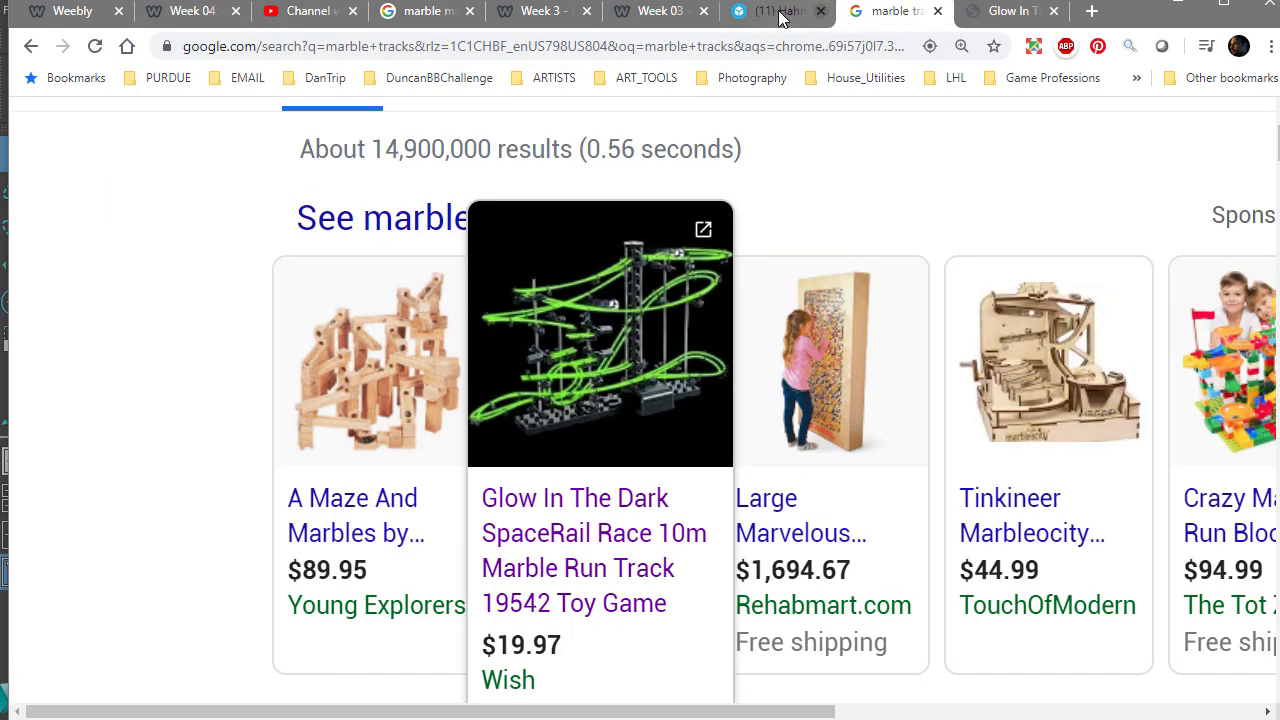
click(815, 14)
click(886, 16)
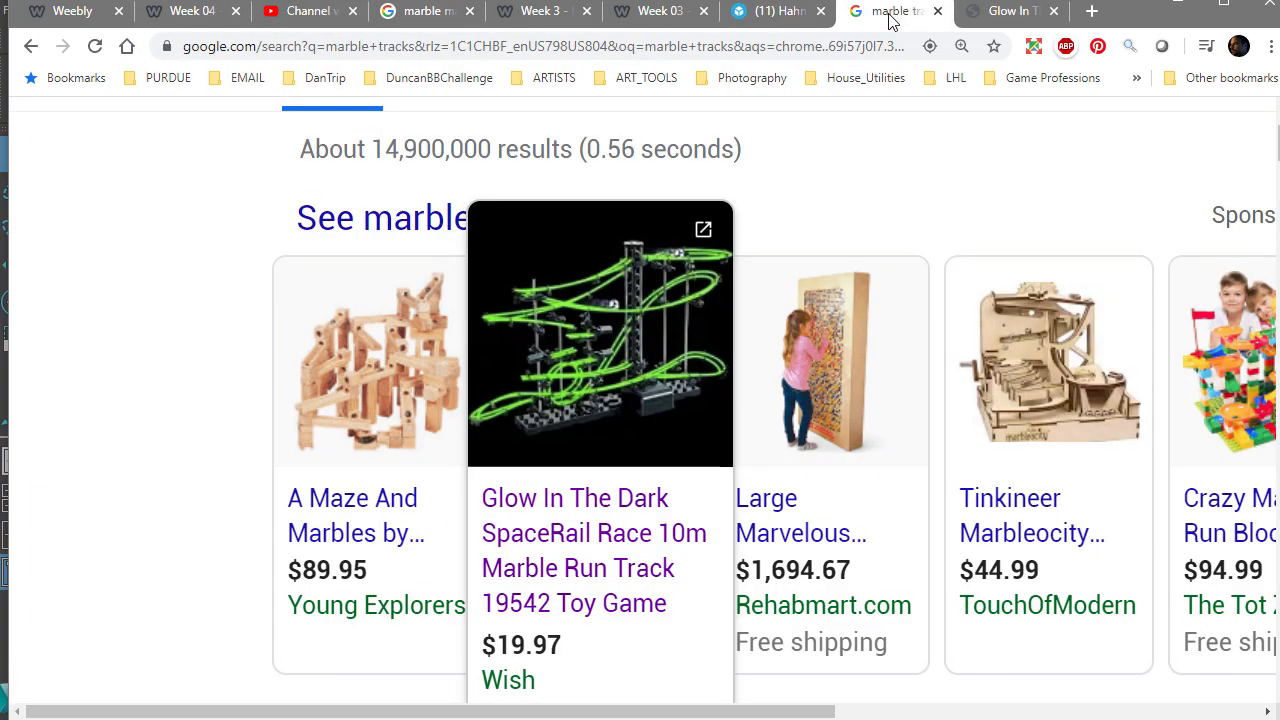
click(428, 14)
scroll(690, 394, down, 10)
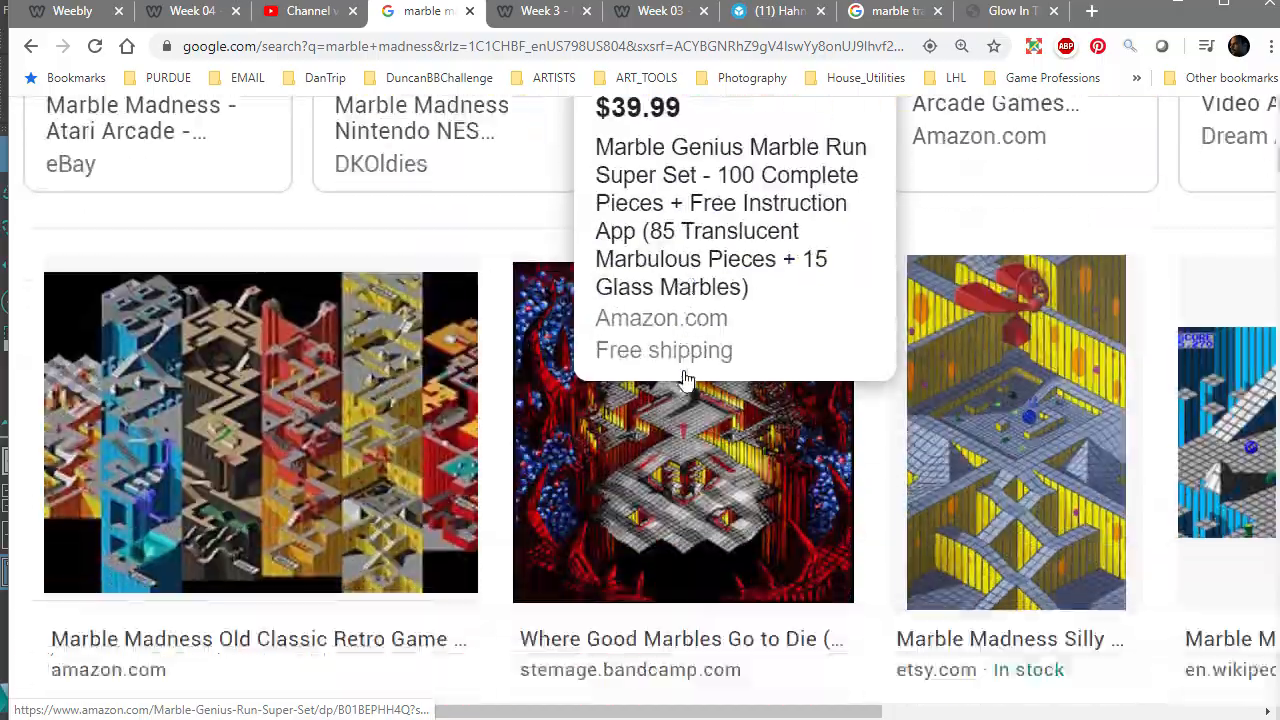
scroll(731, 470, down, 15)
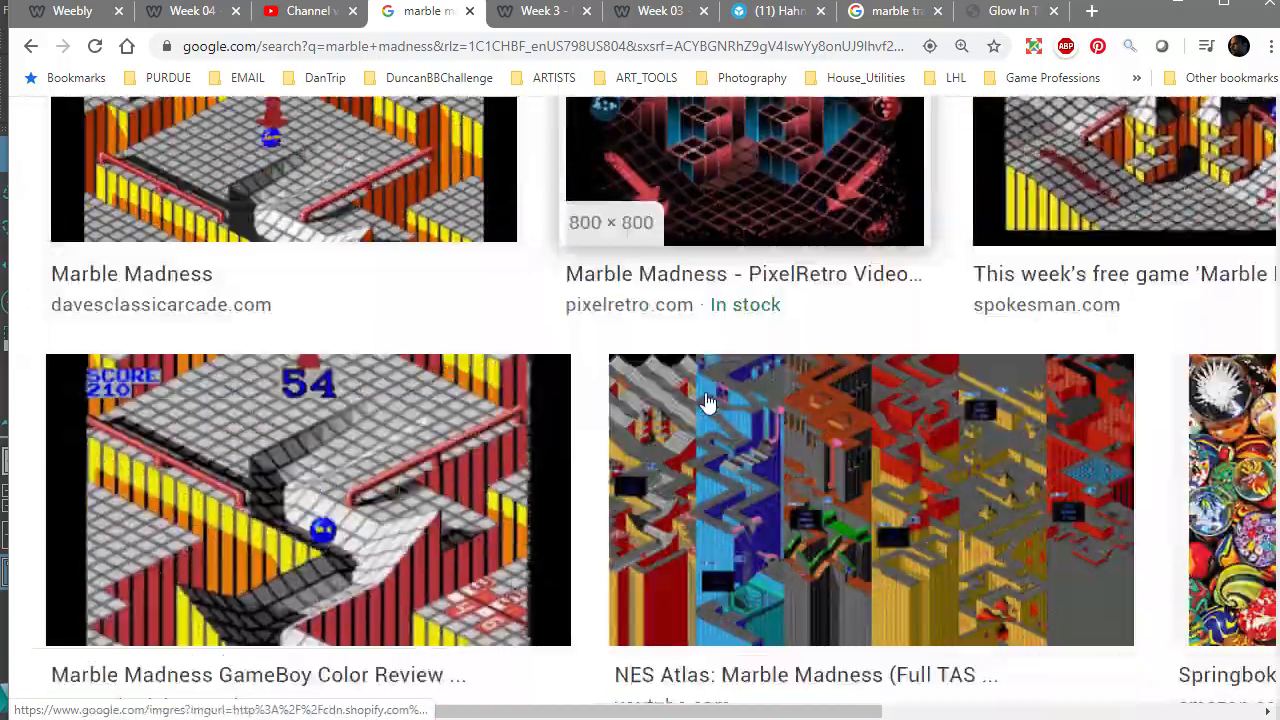
scroll(697, 362, down, 15)
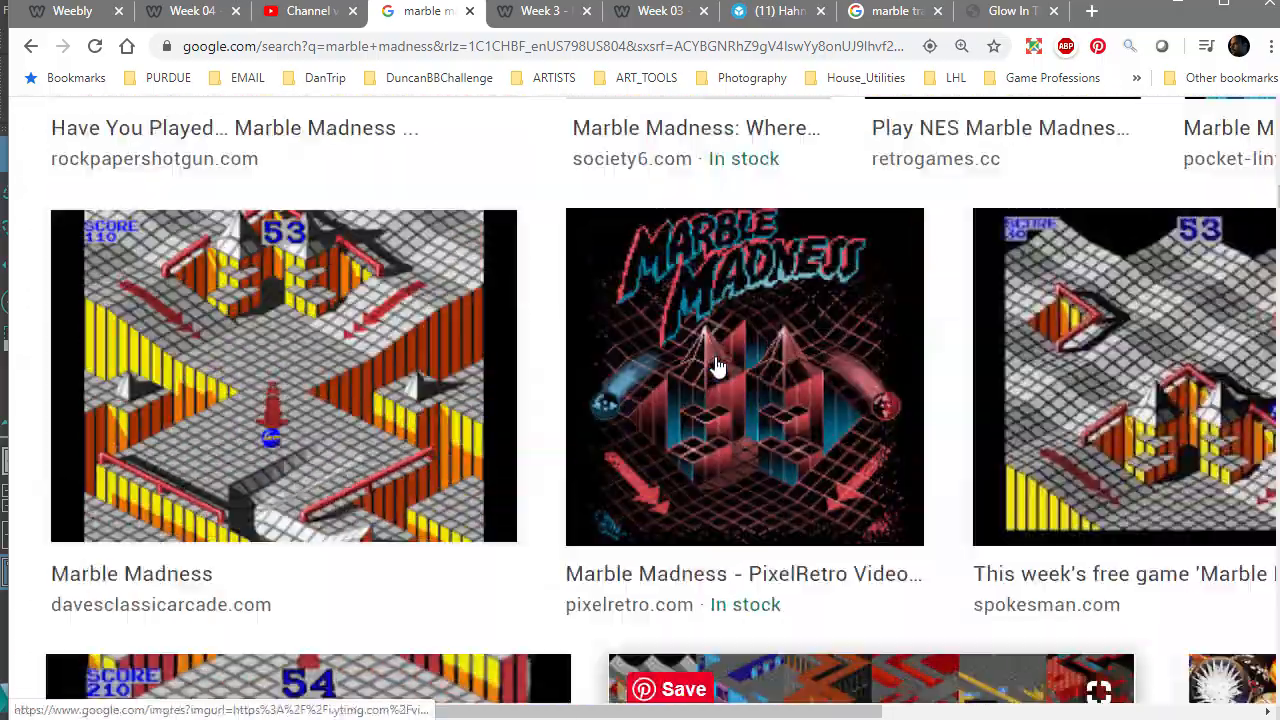
scroll(715, 362, up, 8)
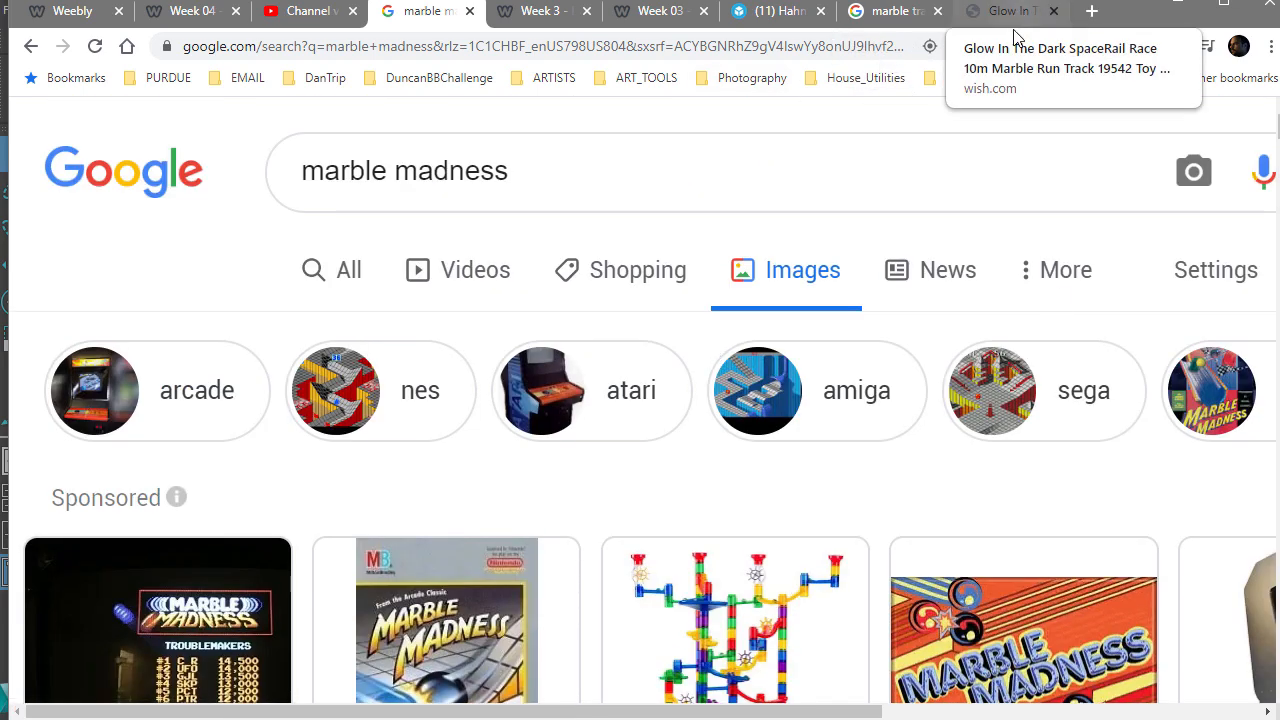
mouse_move(1108, 568)
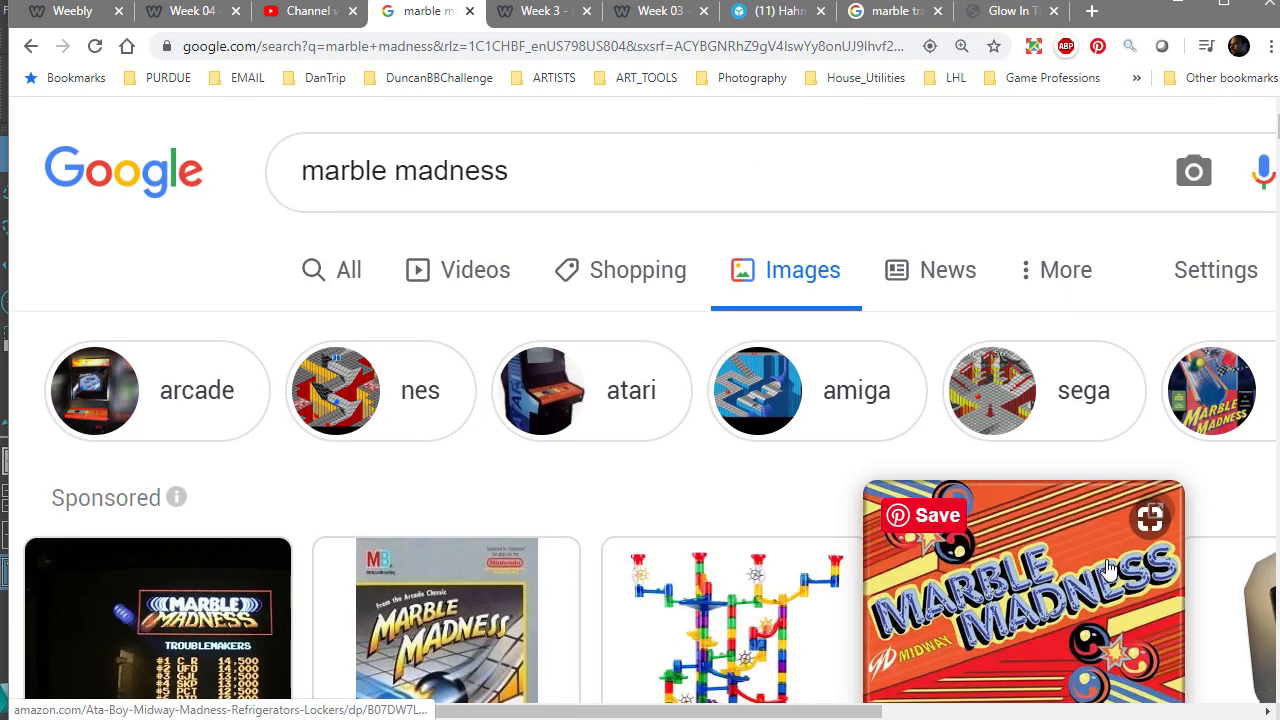